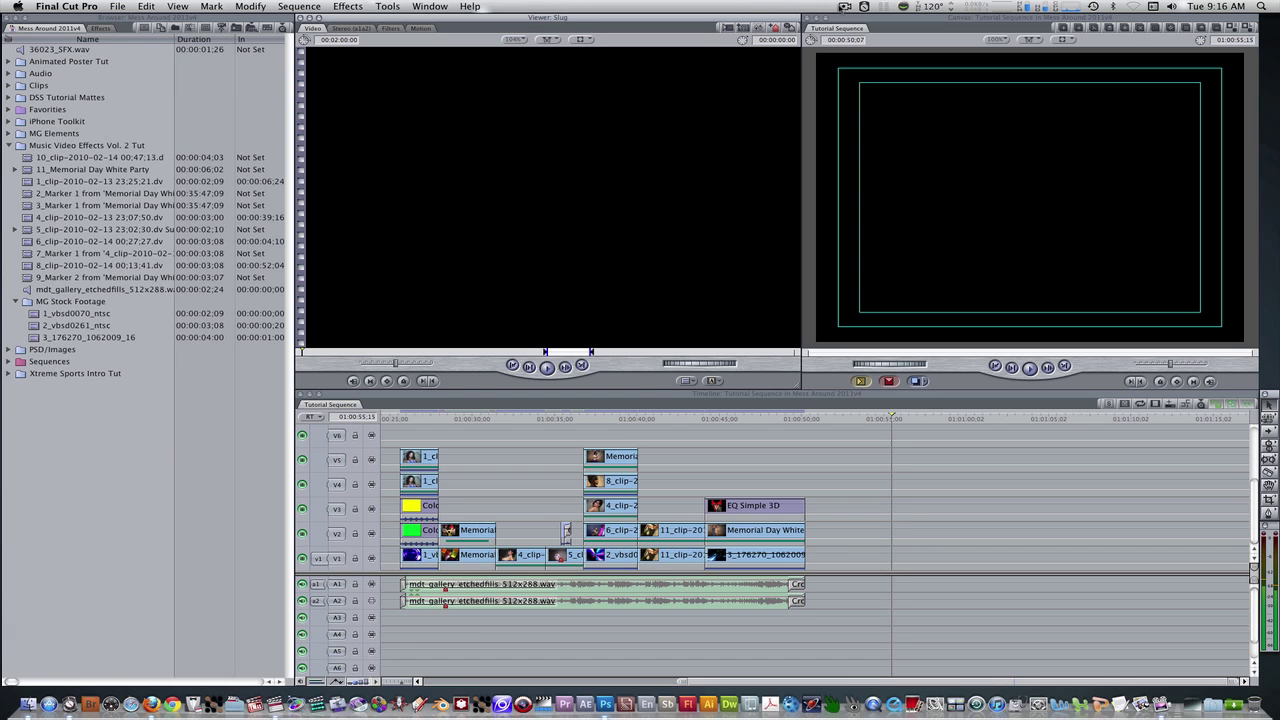
drag(60, 181, 903, 554)
click(896, 419)
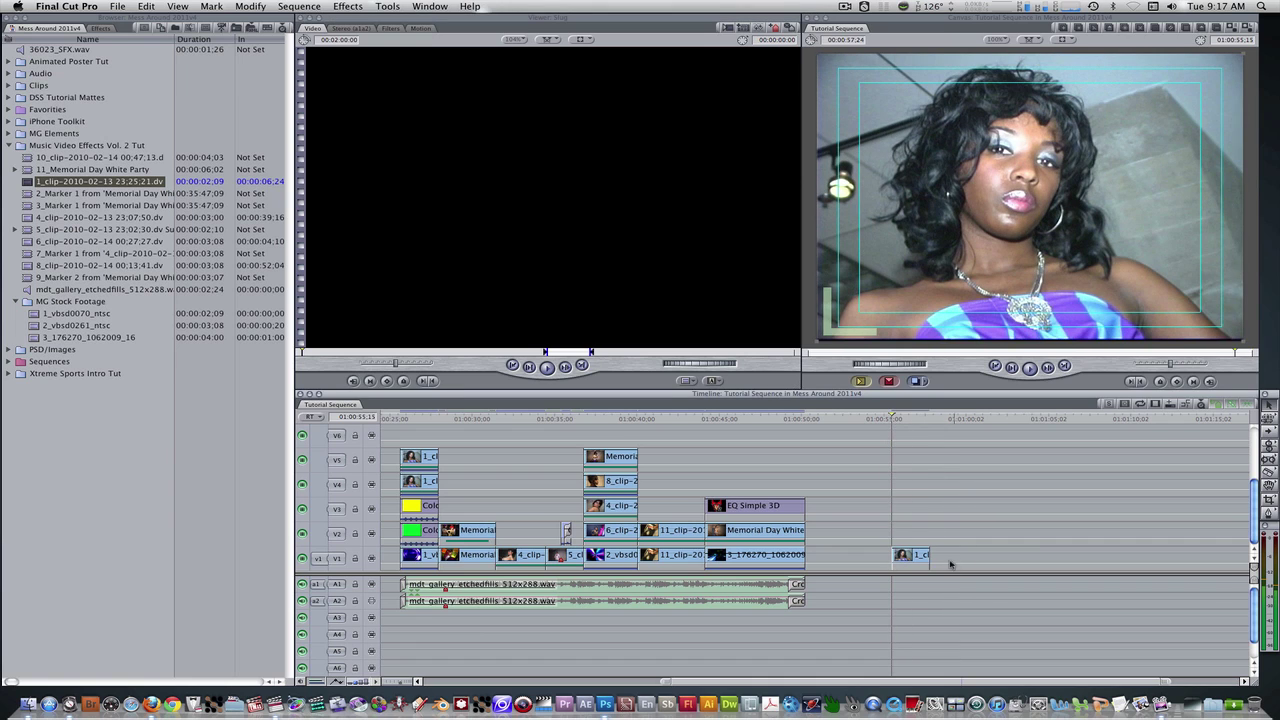
- Set the new clip's scale to 52 and move its image horizontally to the left half of the frame
double_click(913, 560)
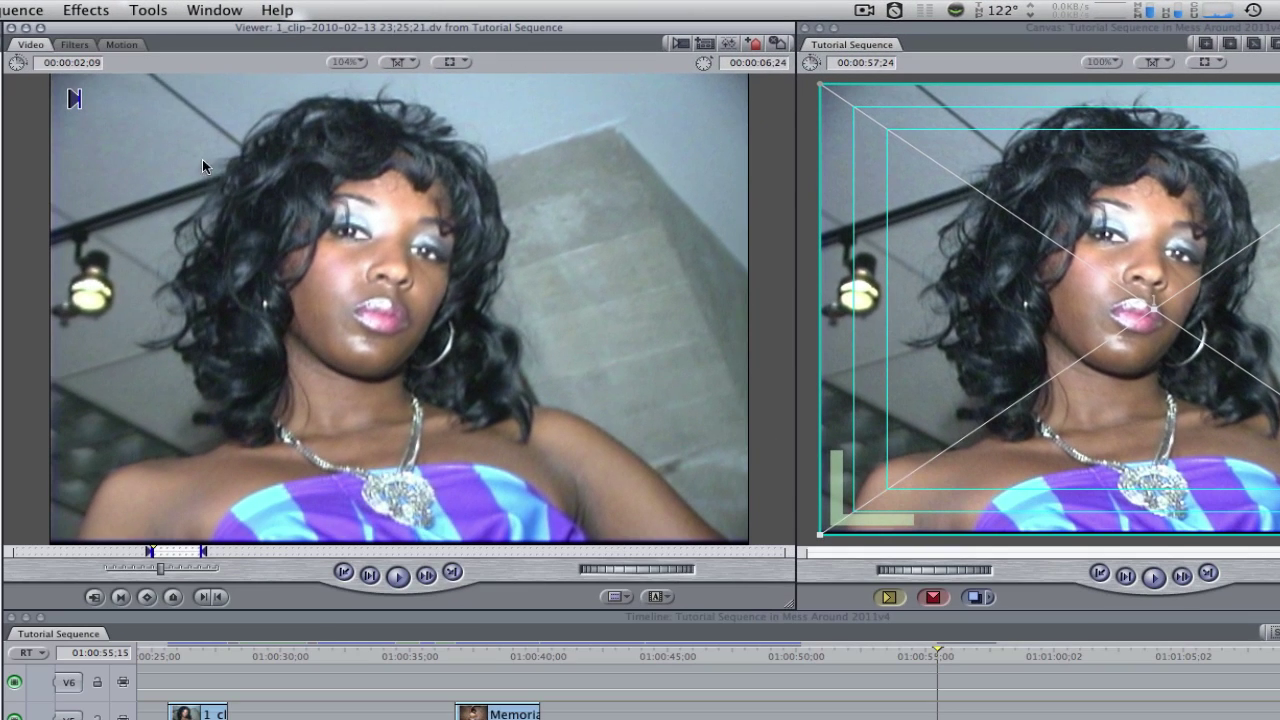
click(120, 45)
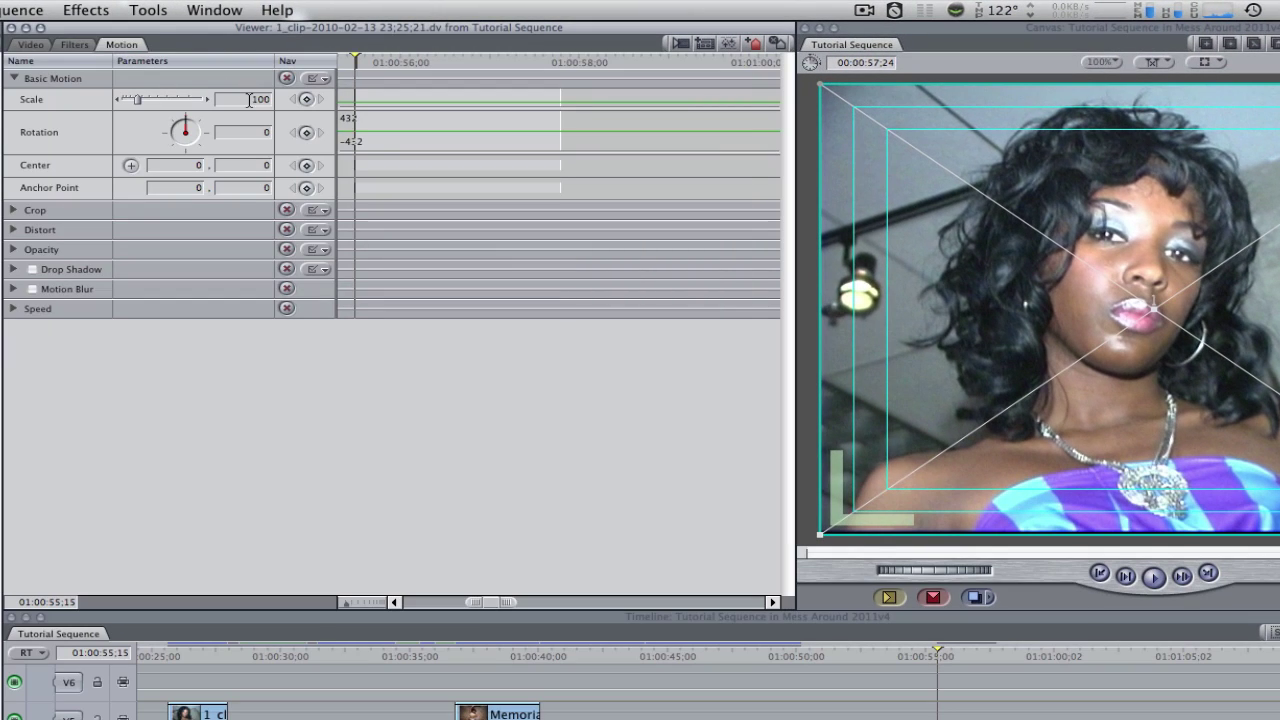
text(52)
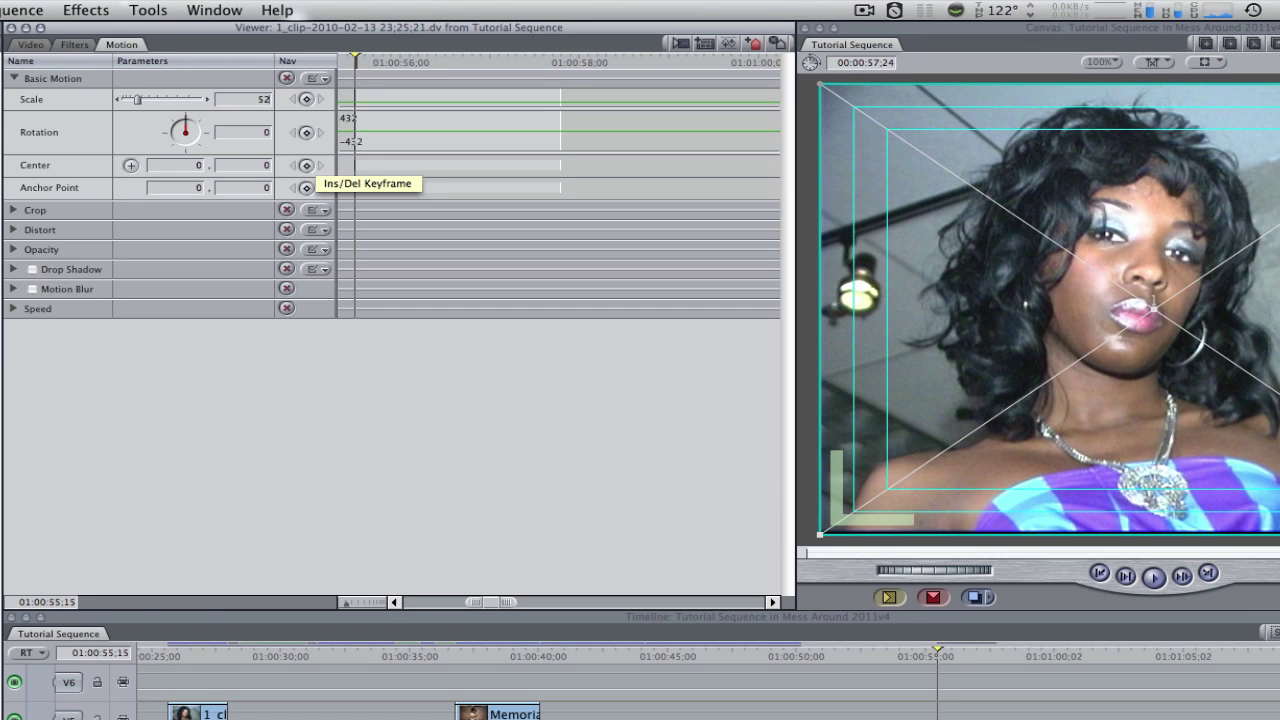
key(Return)
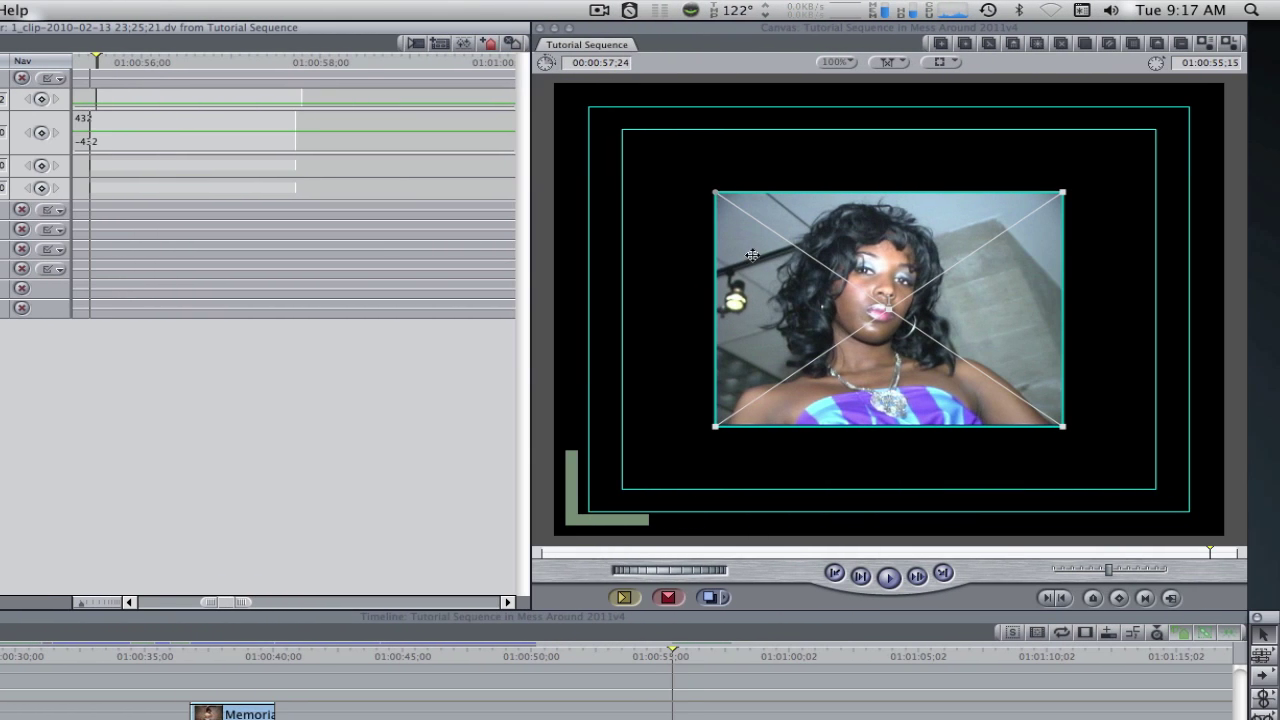
drag(850, 263, 698, 263)
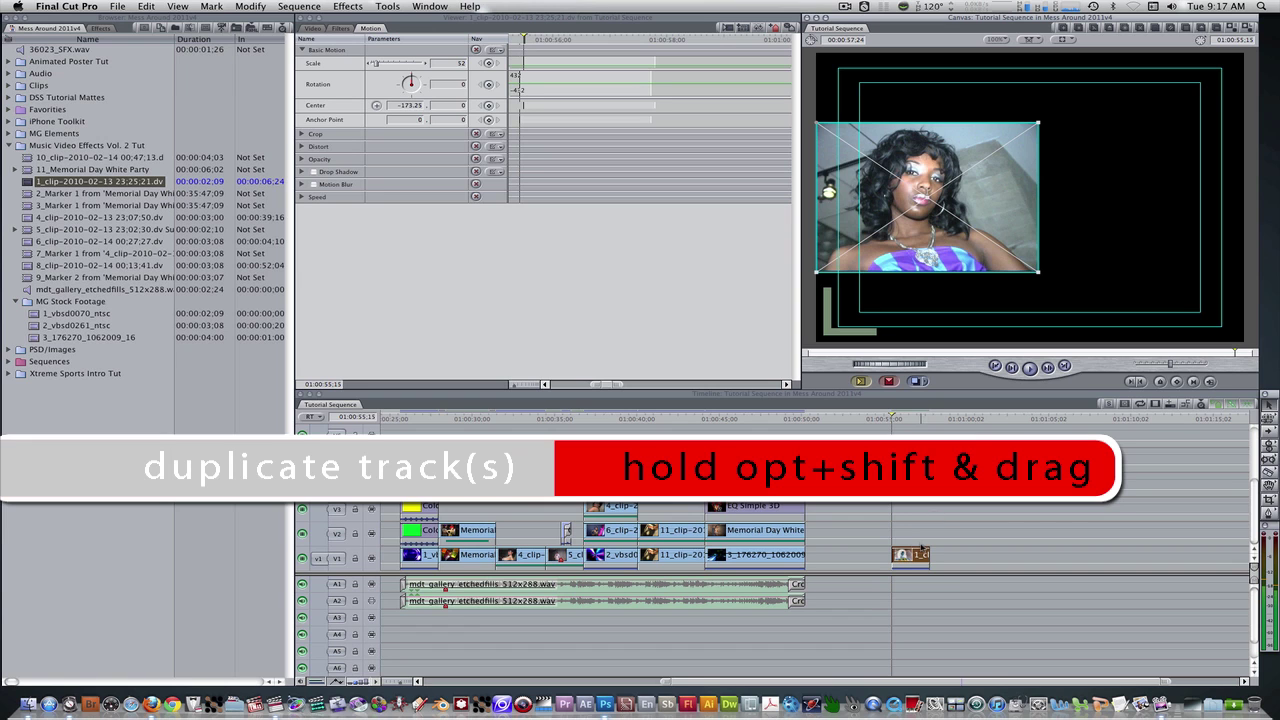
- Duplicate the scaled clip onto V2 directly above and move the copy's image to the right half of the frame
drag(920, 550, 913, 537)
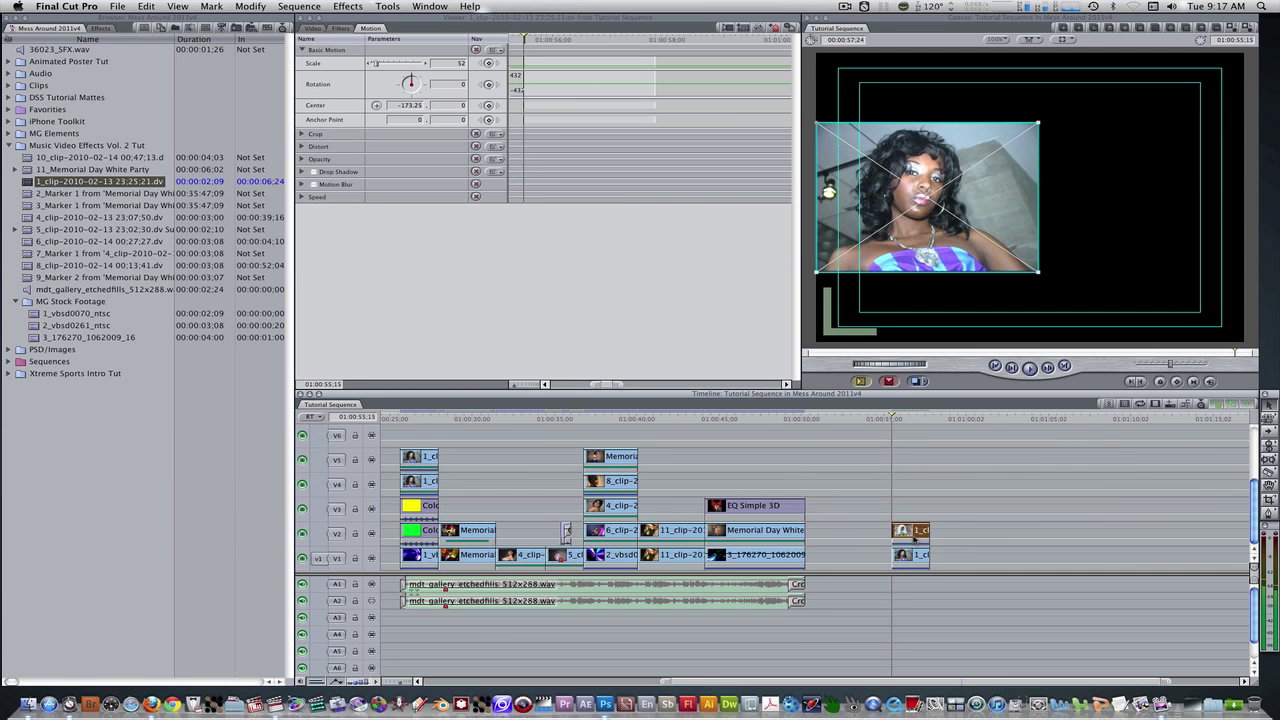
drag(930, 167, 1153, 167)
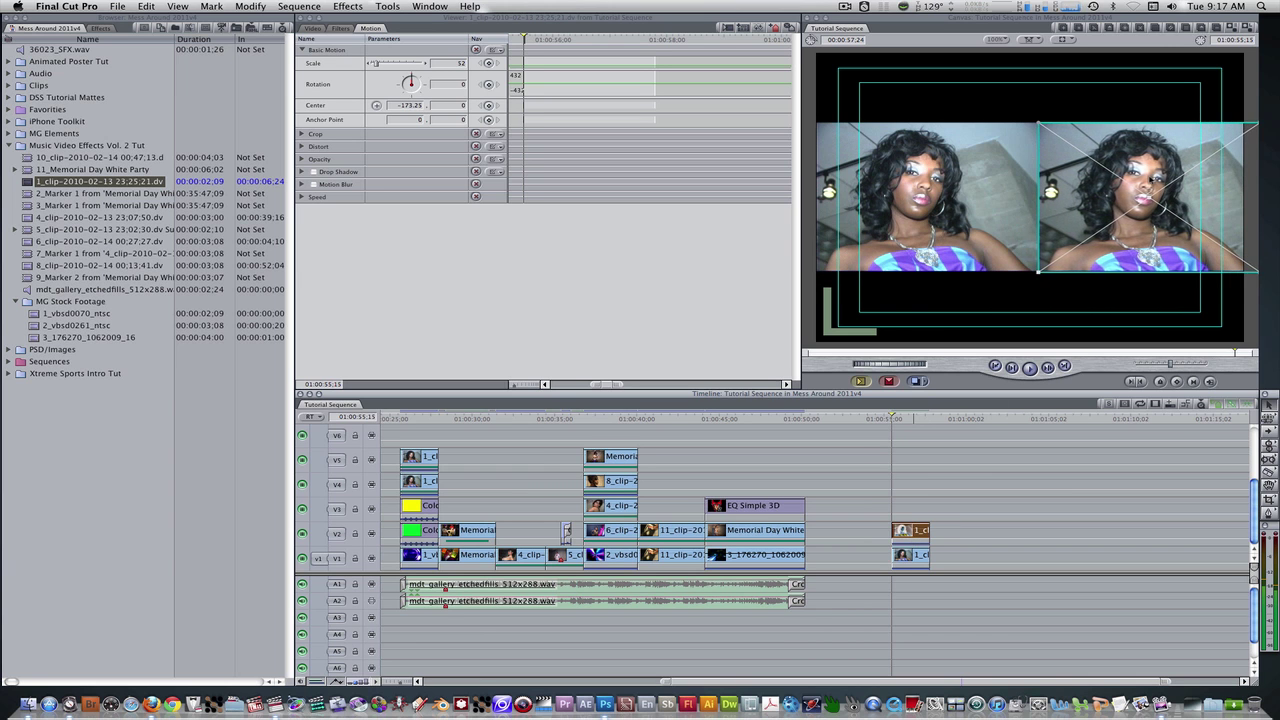
click(902, 458)
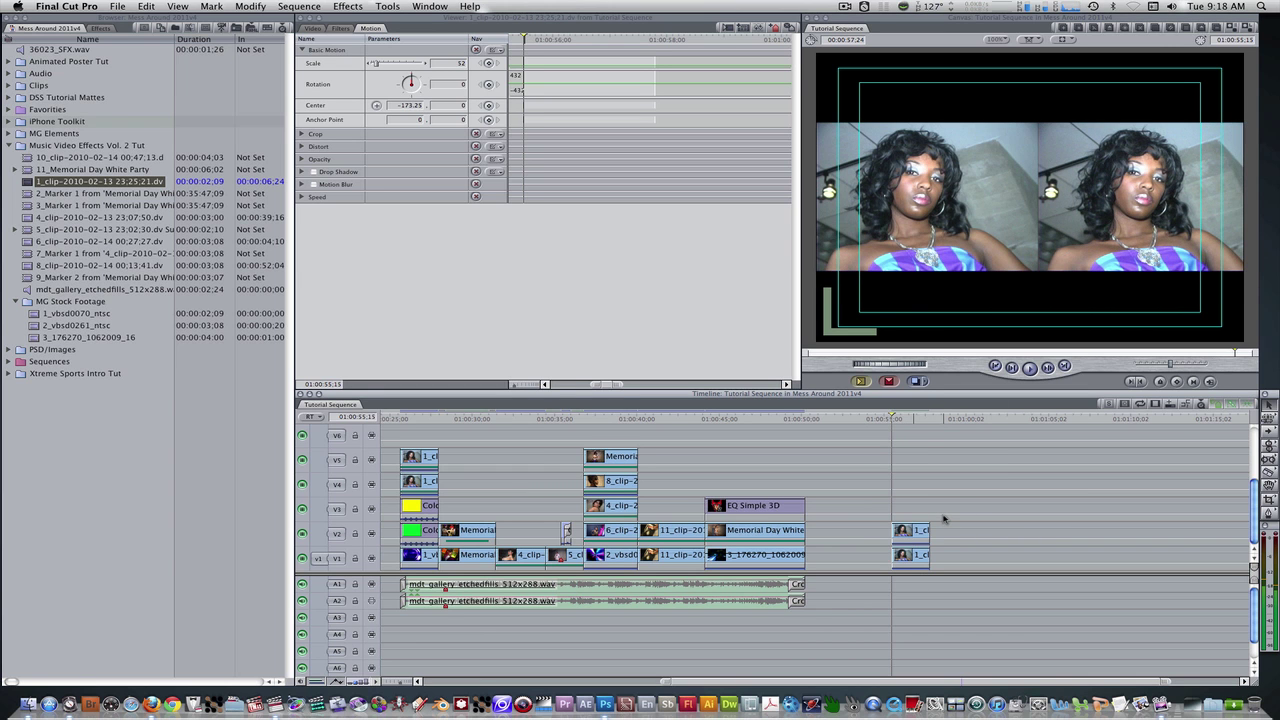
- Apply the Widescreen matte video filter to both side-by-side clips on V1 and V2
drag(943, 519, 936, 546)
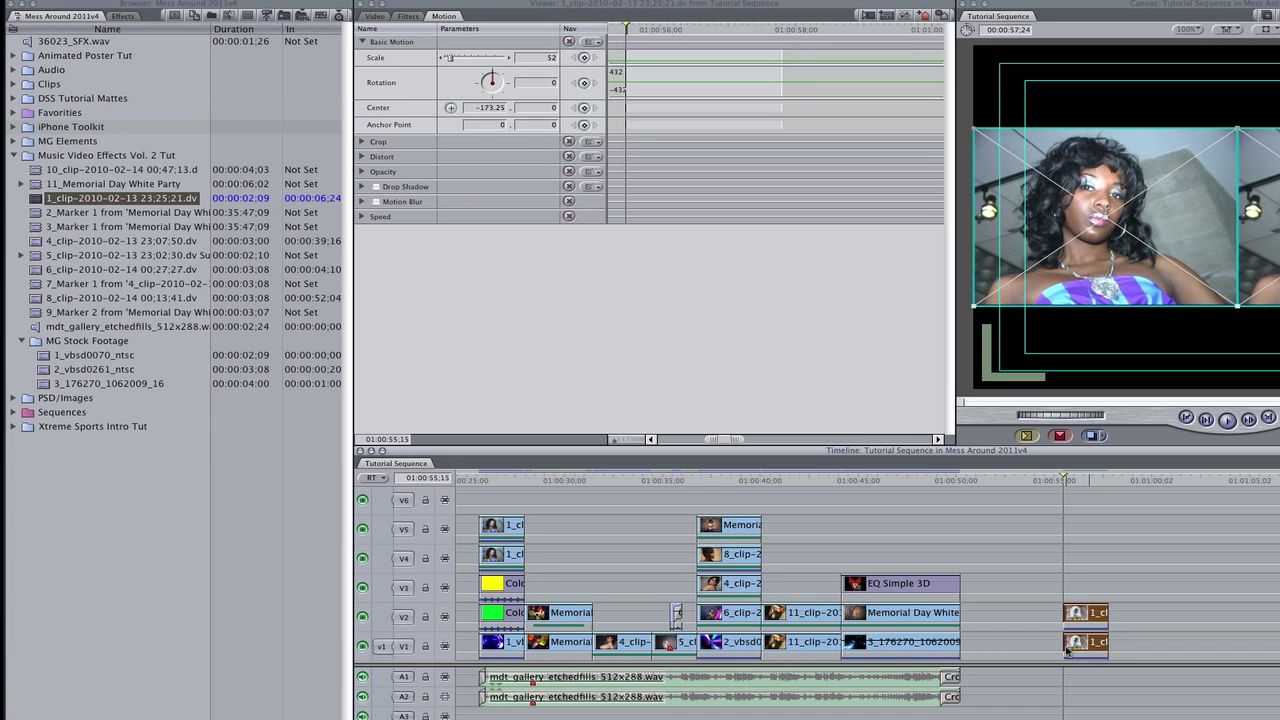
click(123, 16)
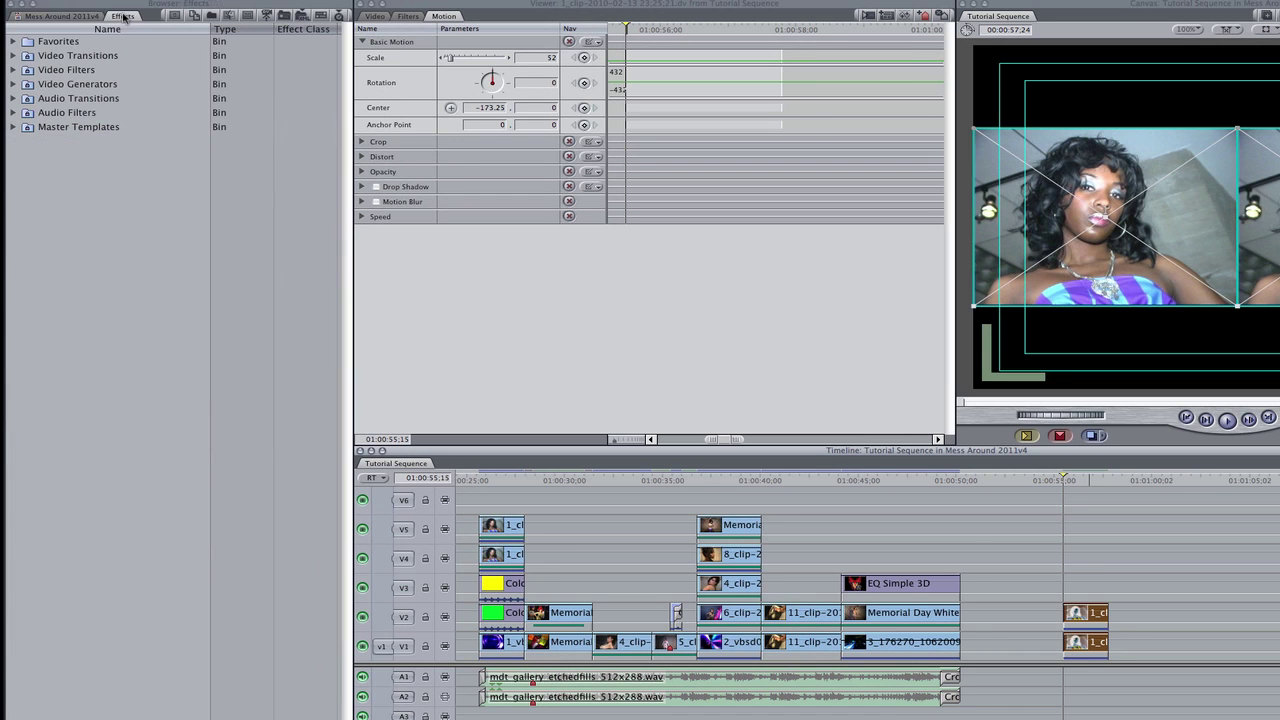
click(13, 71)
scroll(80, 380, down, 15)
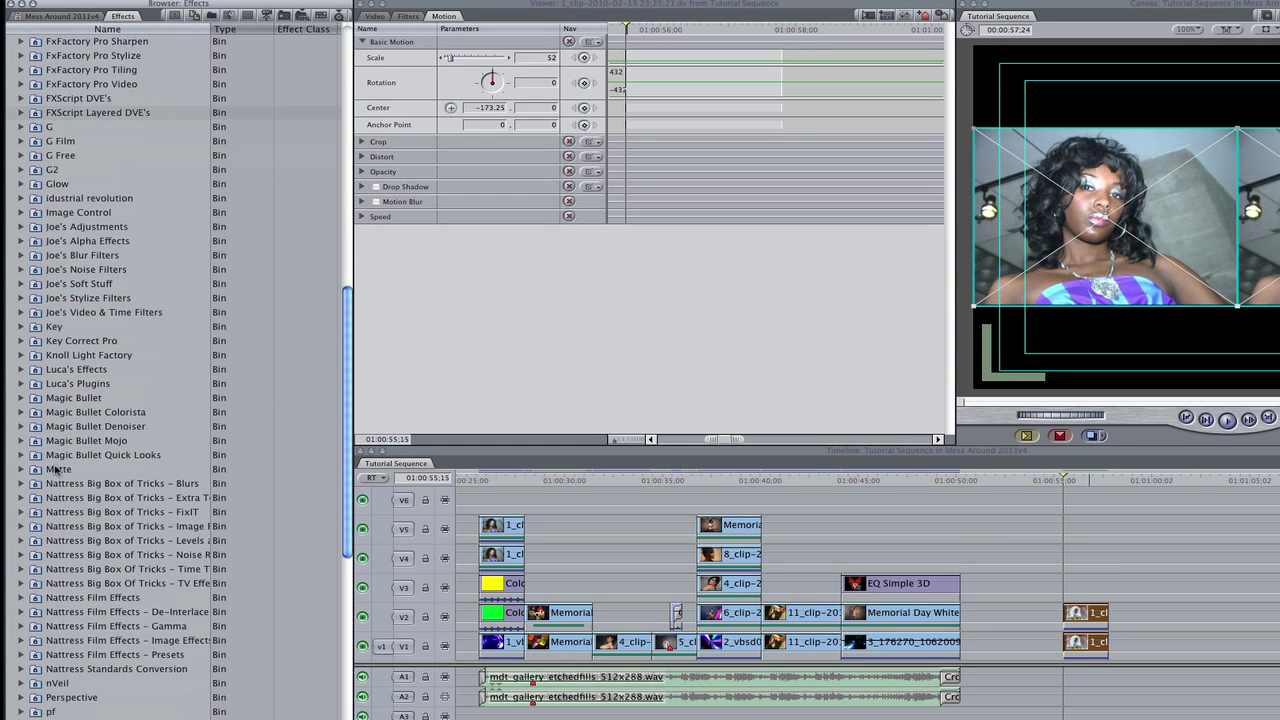
click(21, 469)
click(43, 697)
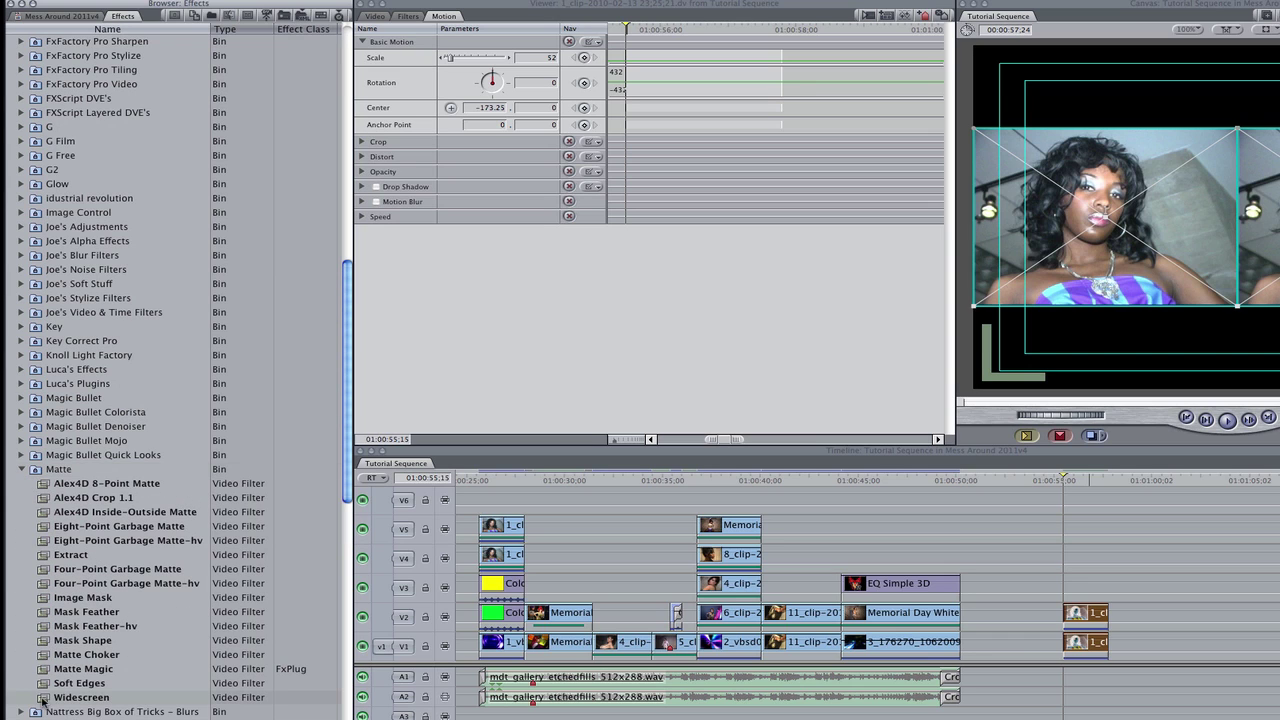
drag(43, 697, 1097, 613)
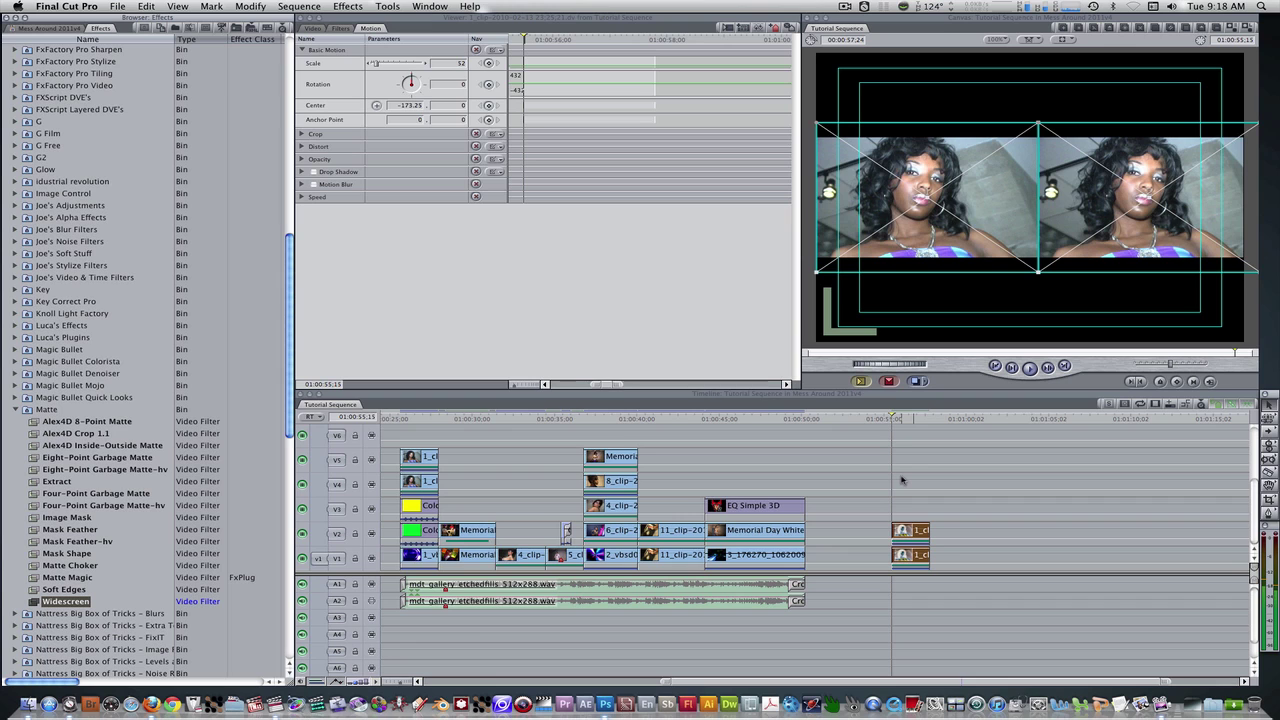
- Move both clips up one track and place the 1_vbsd0070_ntsc stock footage beneath them on V1
key(super+3)
key(alt+Up)
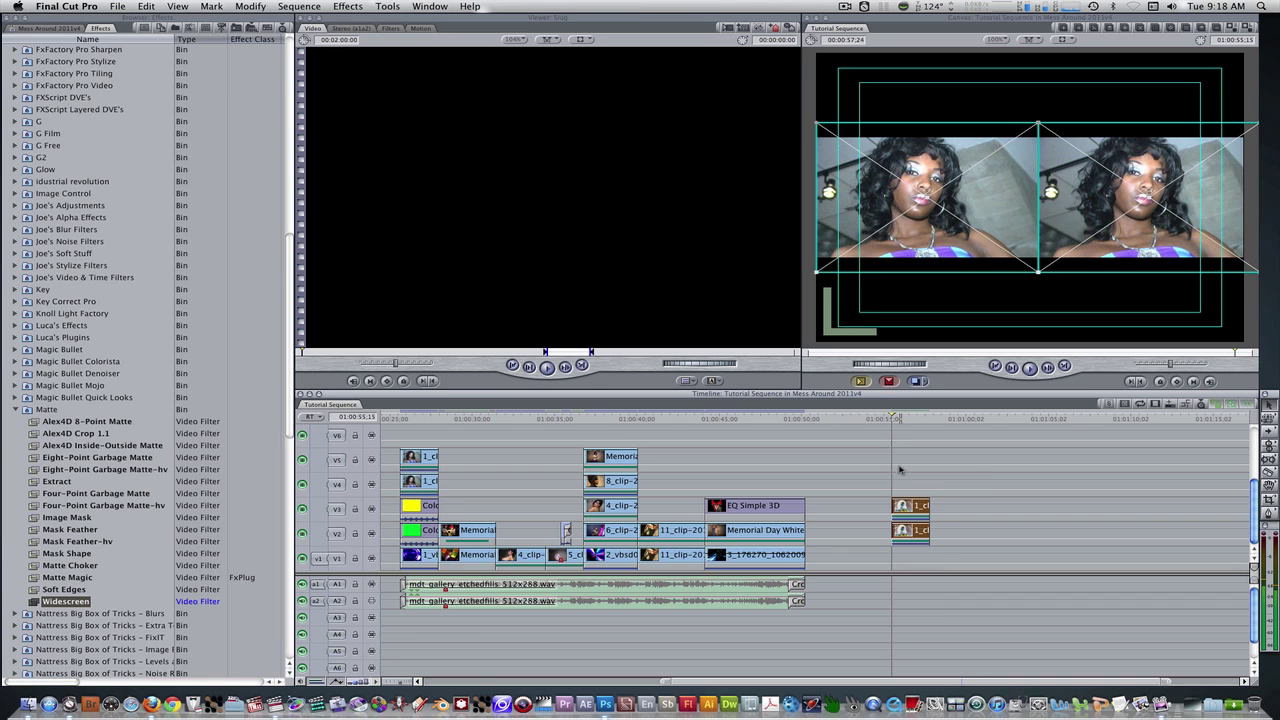
click(49, 29)
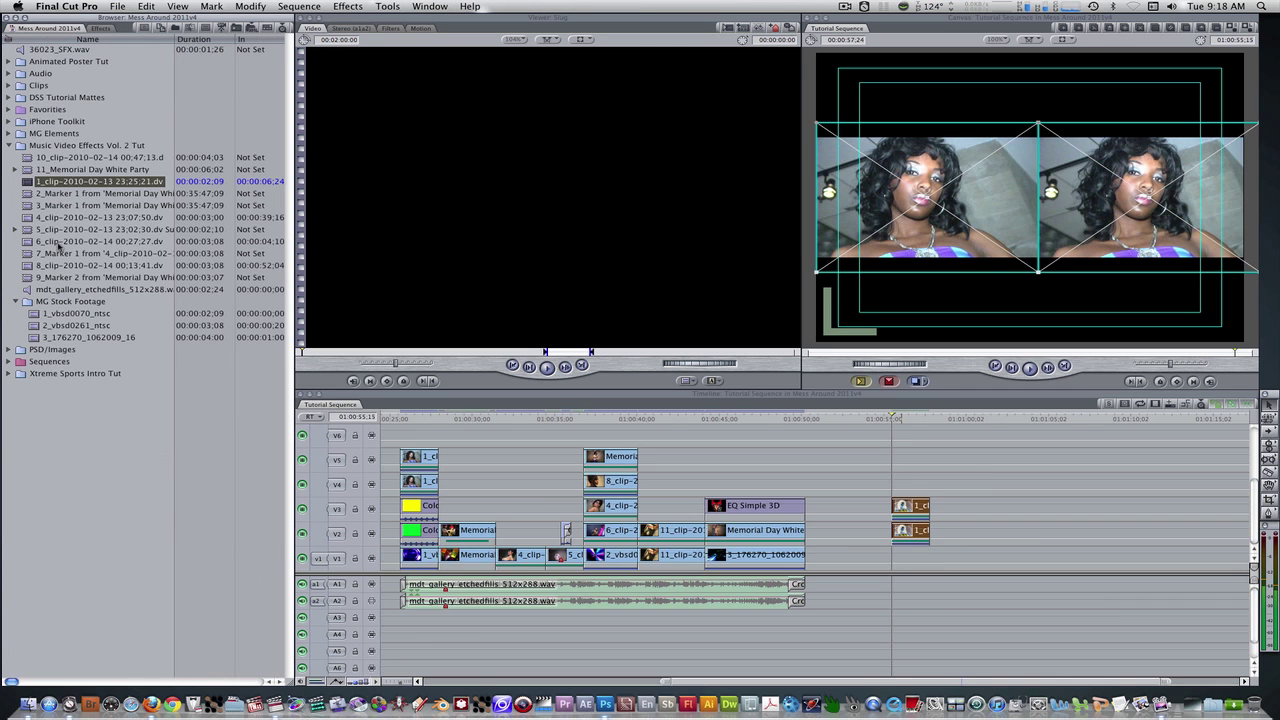
drag(35, 314, 905, 554)
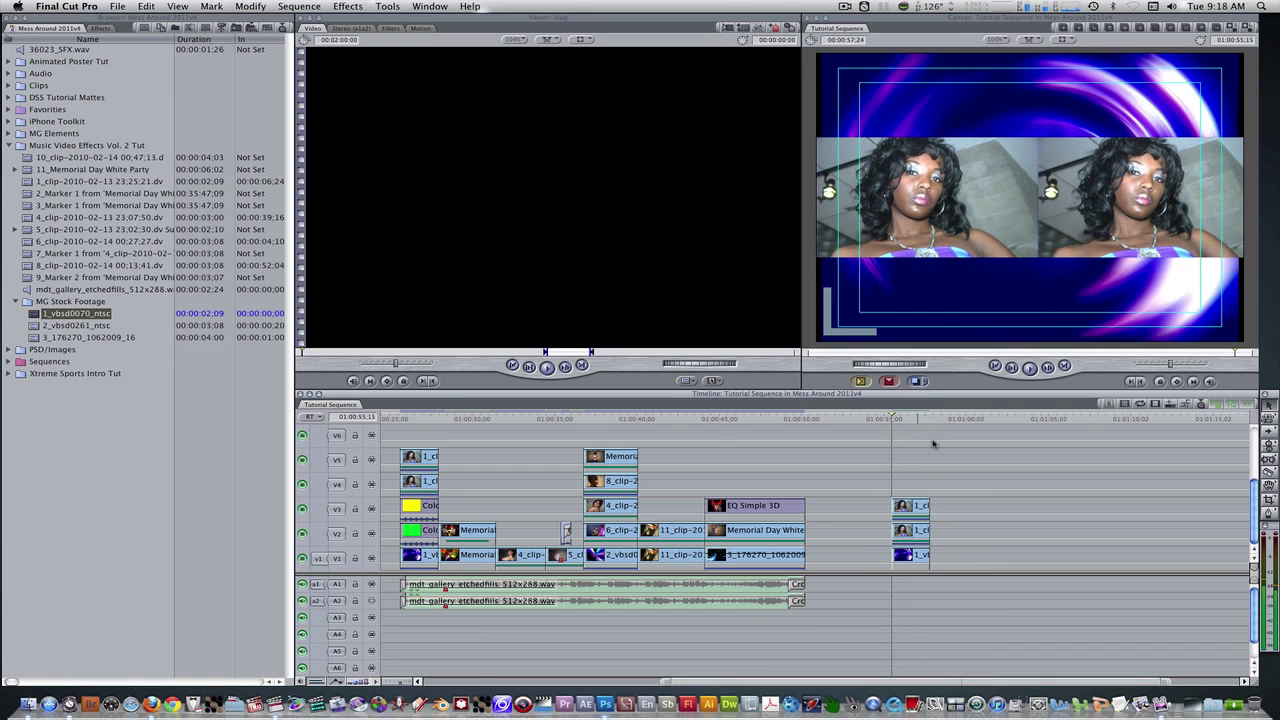
- Move the two widescreen clips up two more tracks, onto V4 and V5
drag(946, 497, 913, 531)
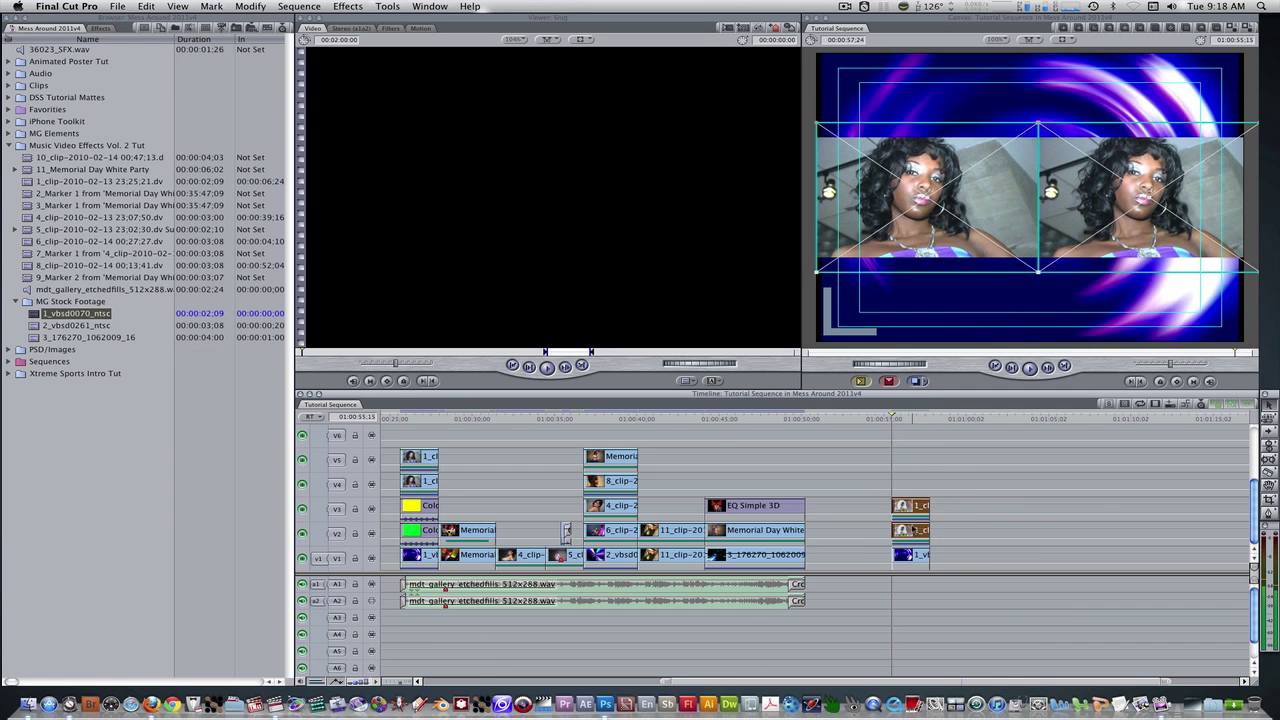
key(alt+Up)
key(alt+Up)
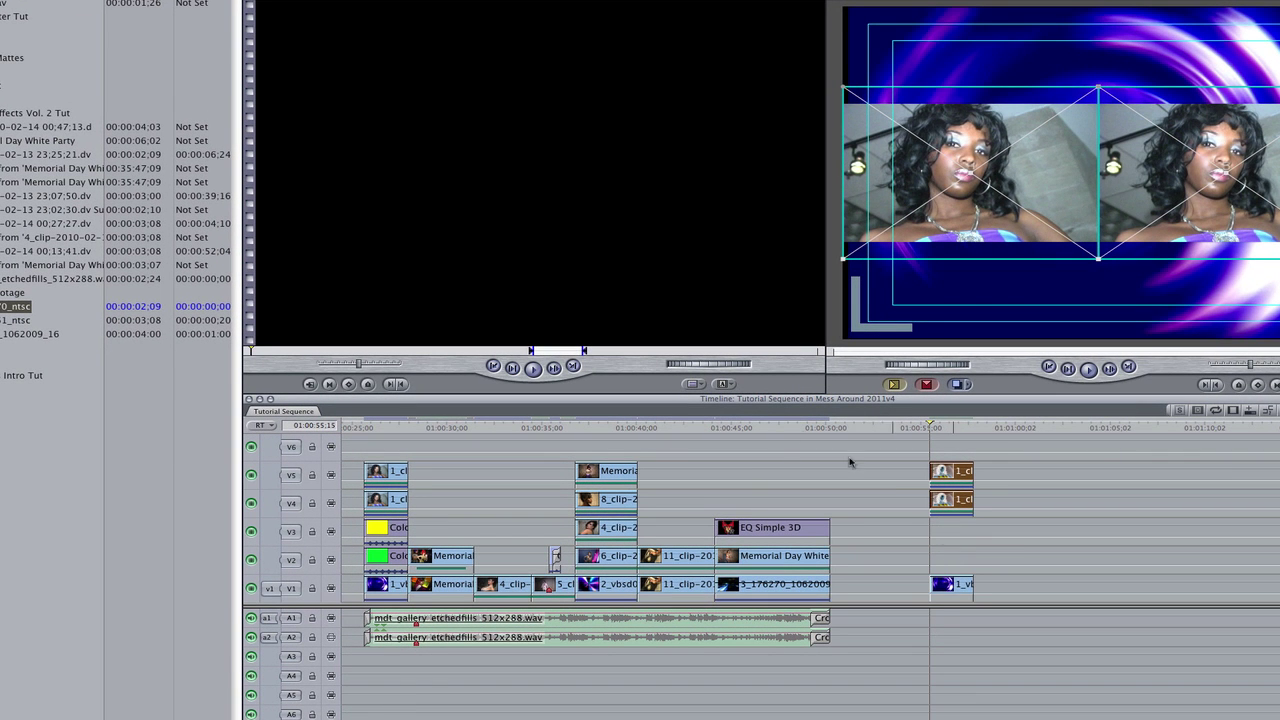
- Create a Color Solid matte and superimpose it on V2 above the background footage
click(724, 385)
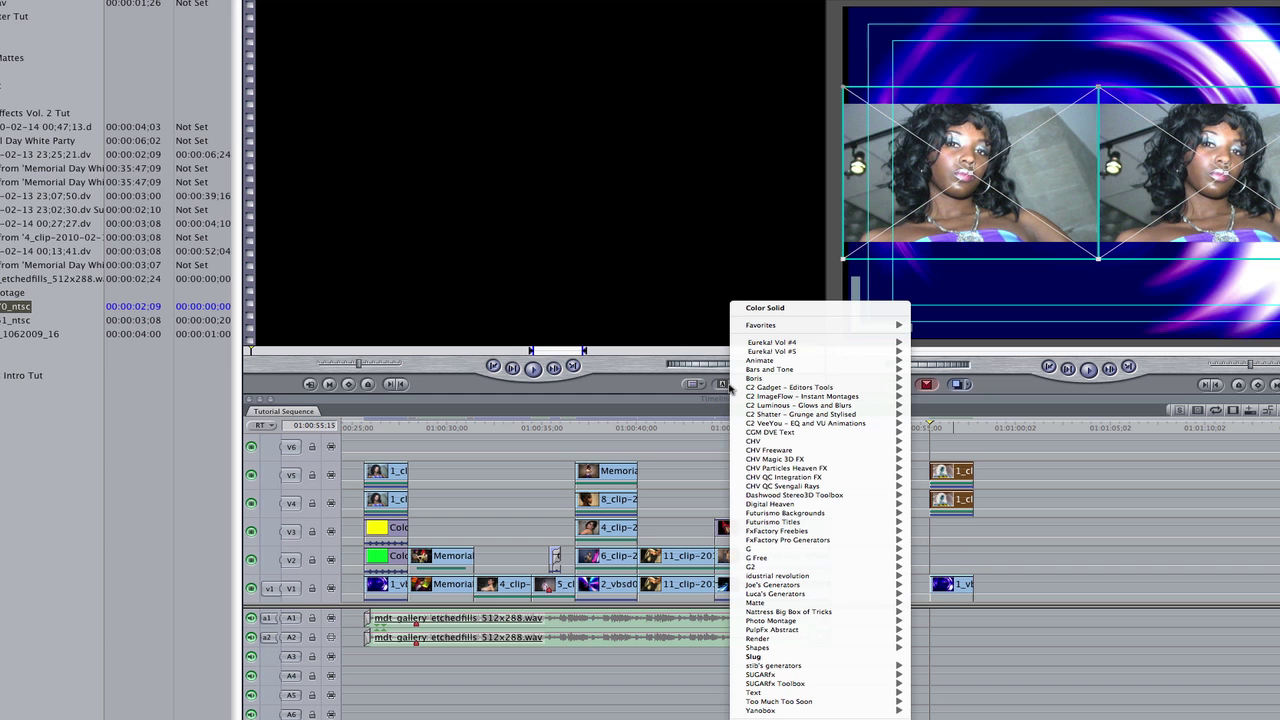
mouse_move(815, 603)
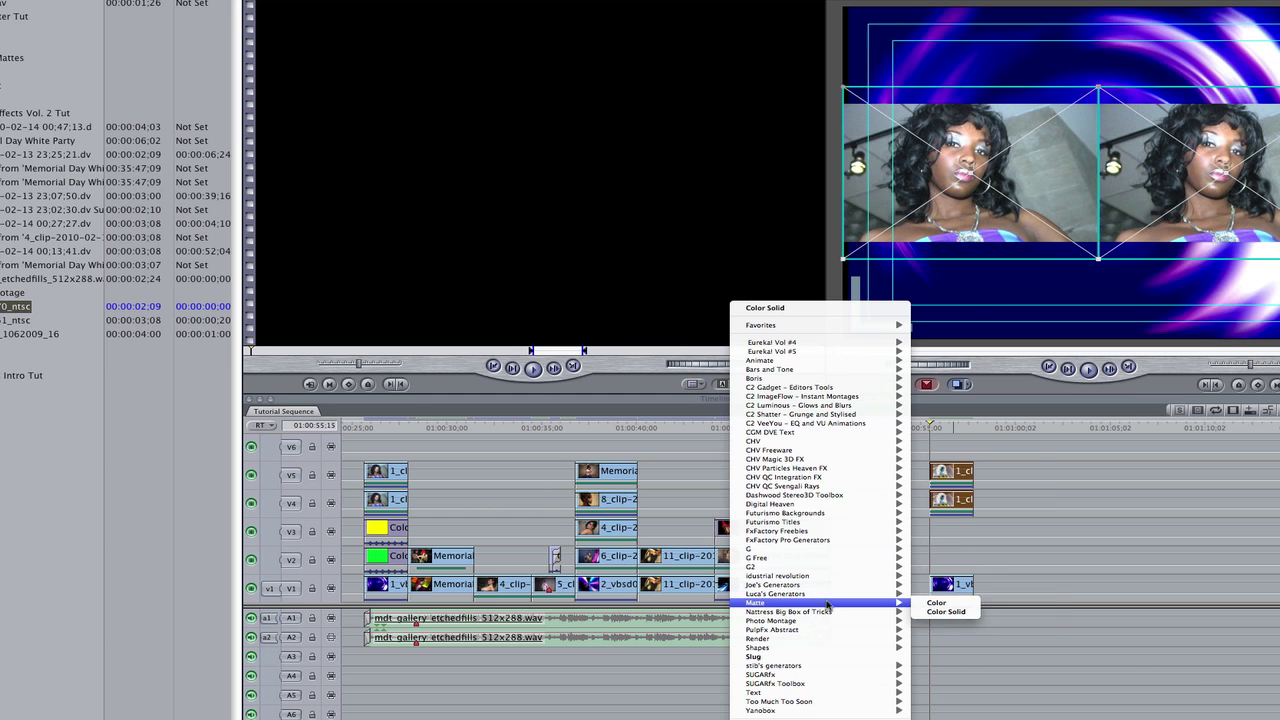
click(957, 612)
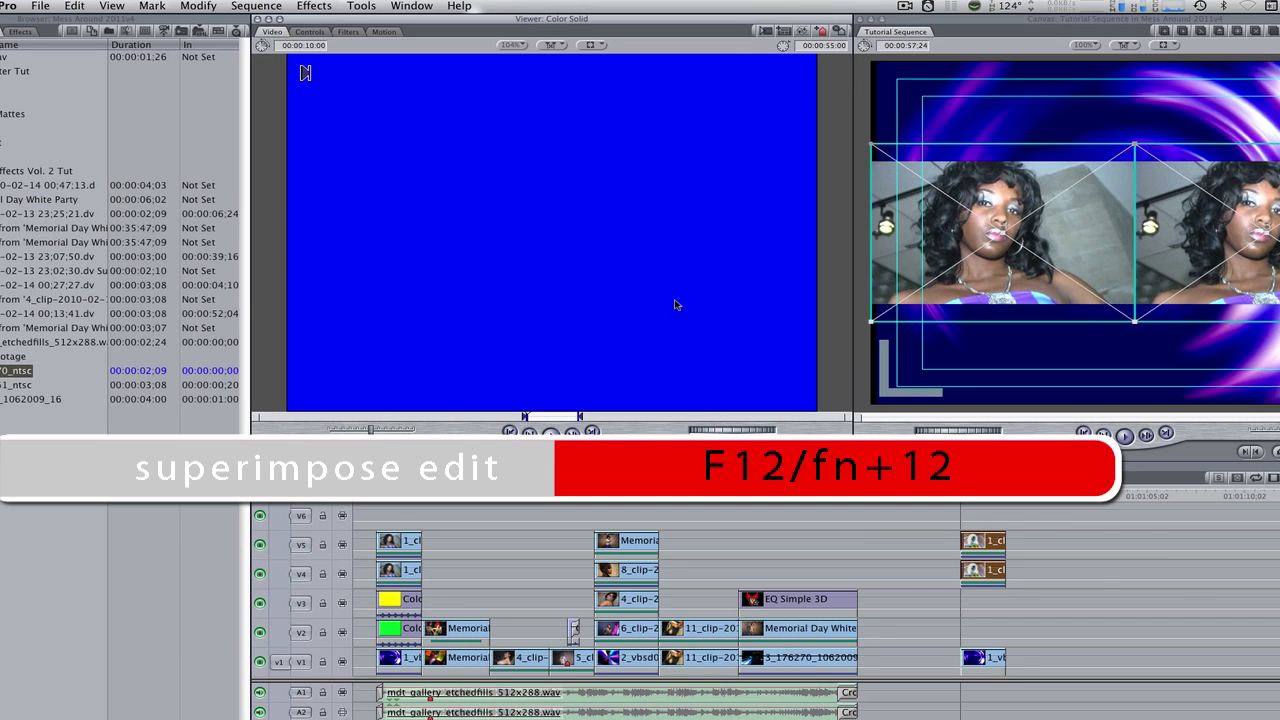
key(F12)
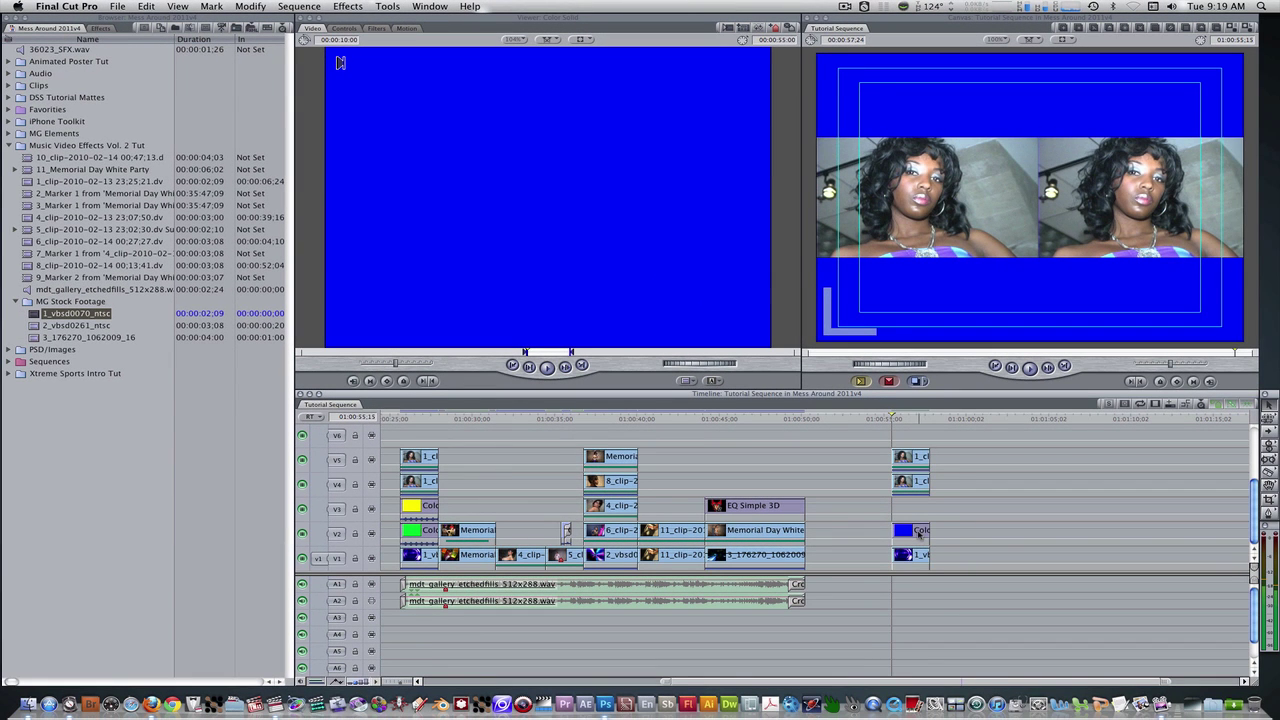
- Duplicate the color solid onto V3, and crop the two solids into thin green upper and yellow lower bars edging the widescreen images
click(919, 535)
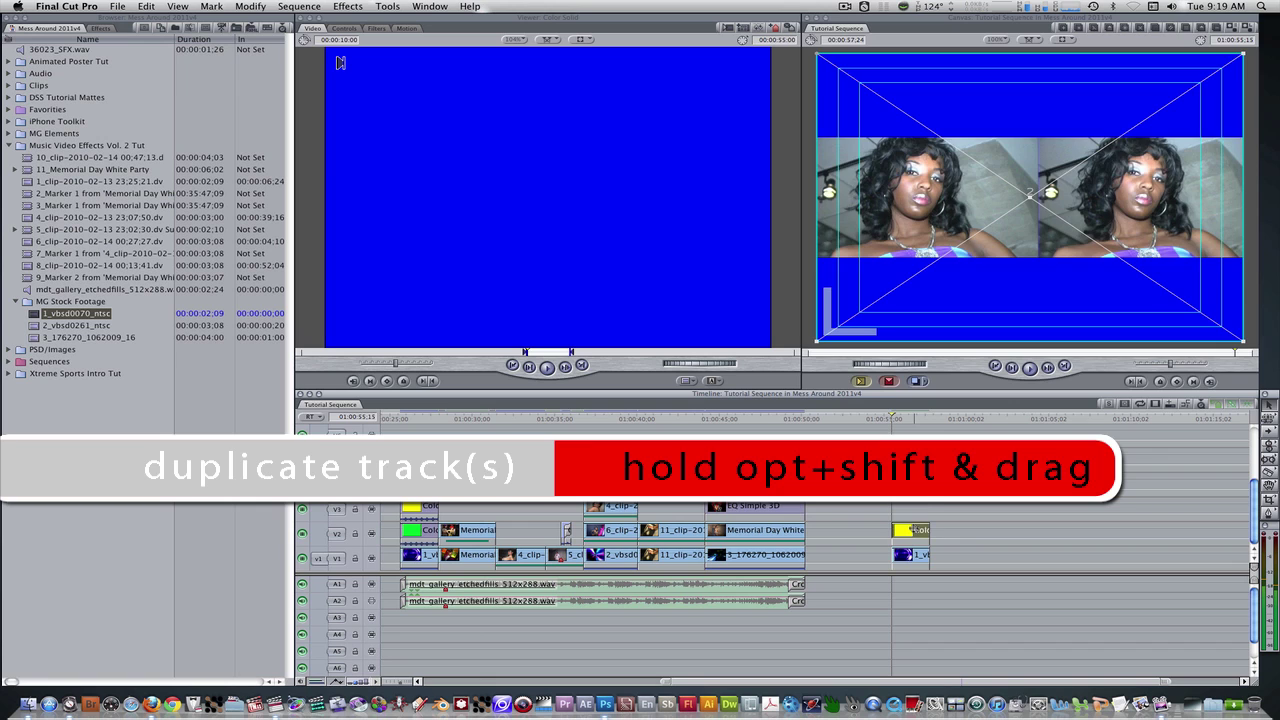
drag(919, 533, 913, 510)
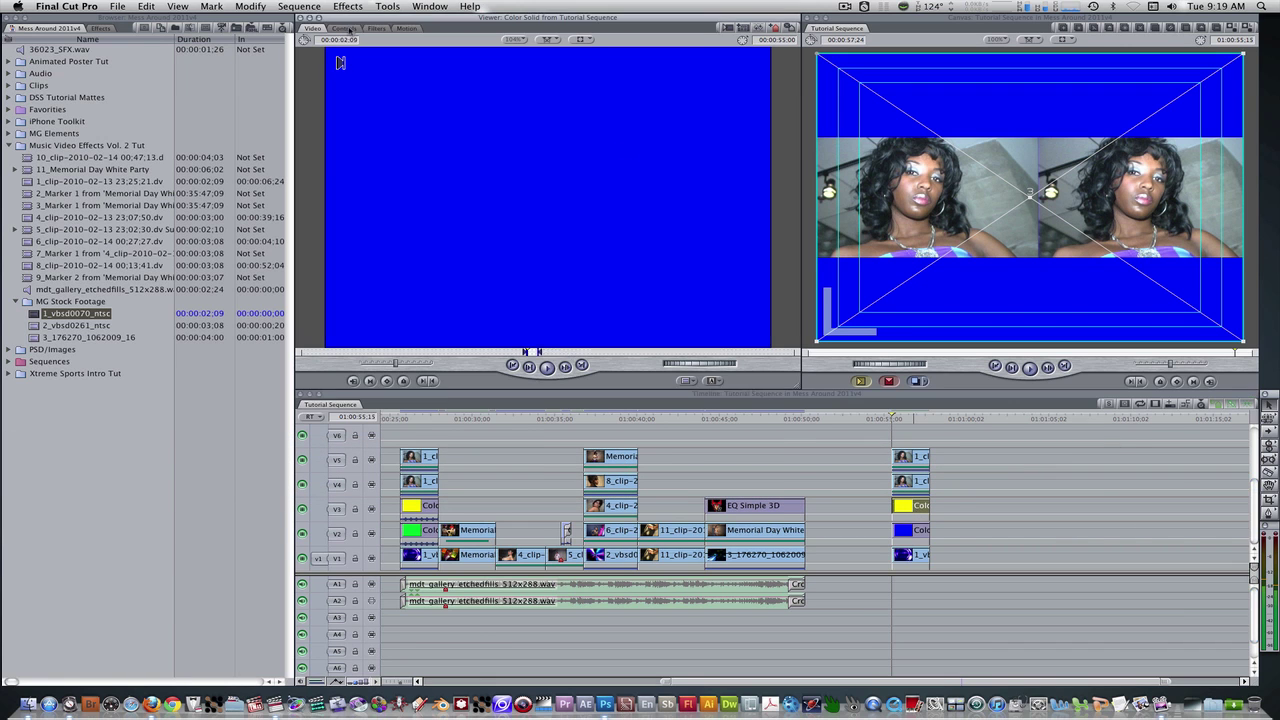
double_click(917, 511)
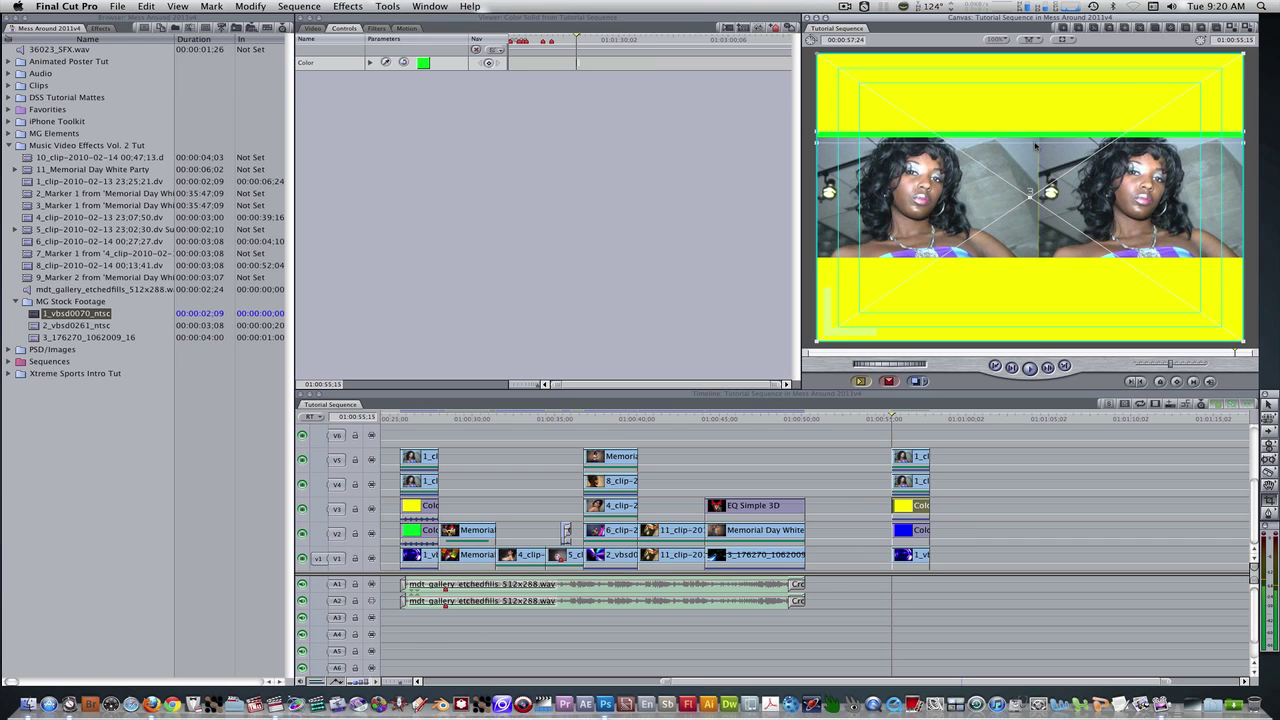
click(915, 419)
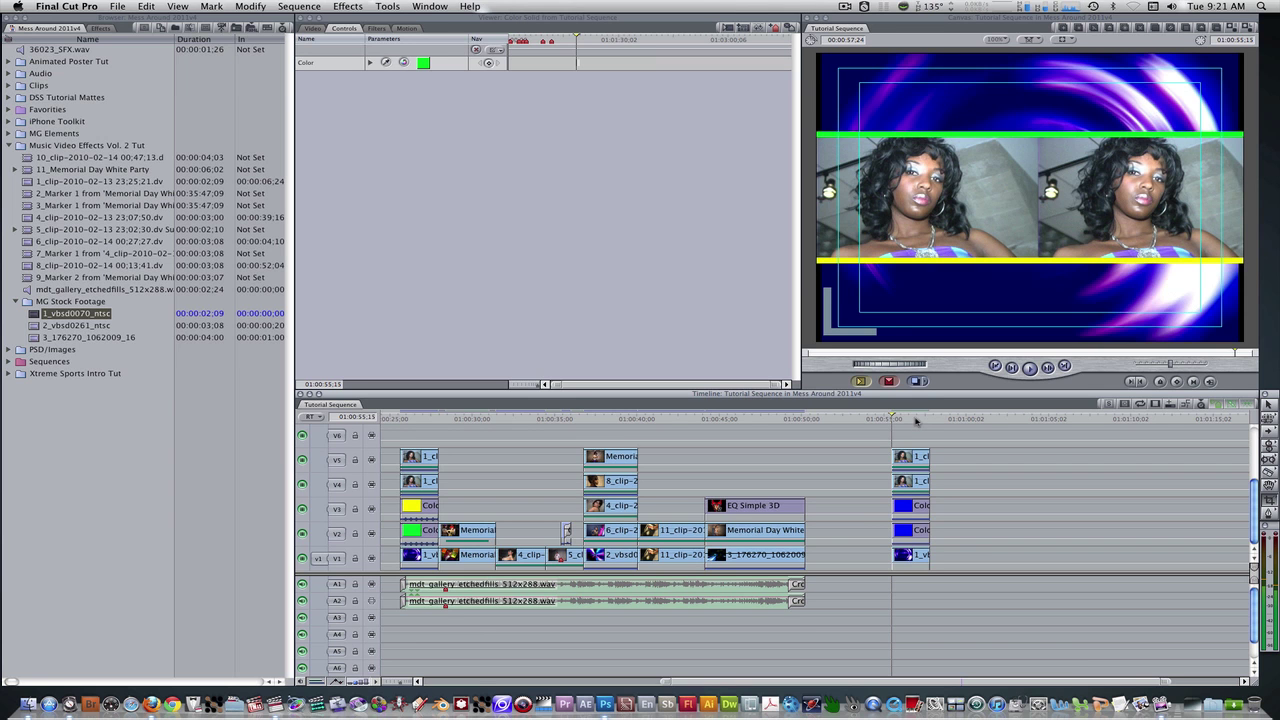
- Add a Left crop keyframe to the yellow solid on V2, 10 frames after its start
double_click(910, 532)
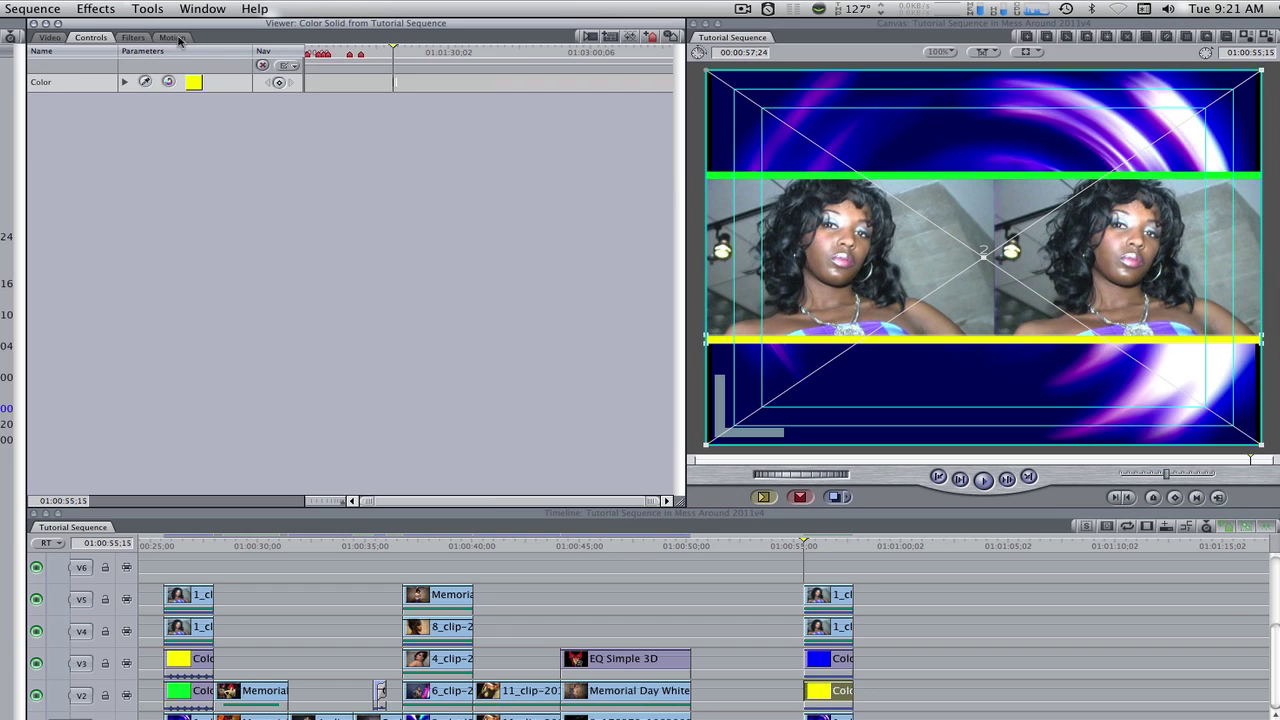
click(255, 34)
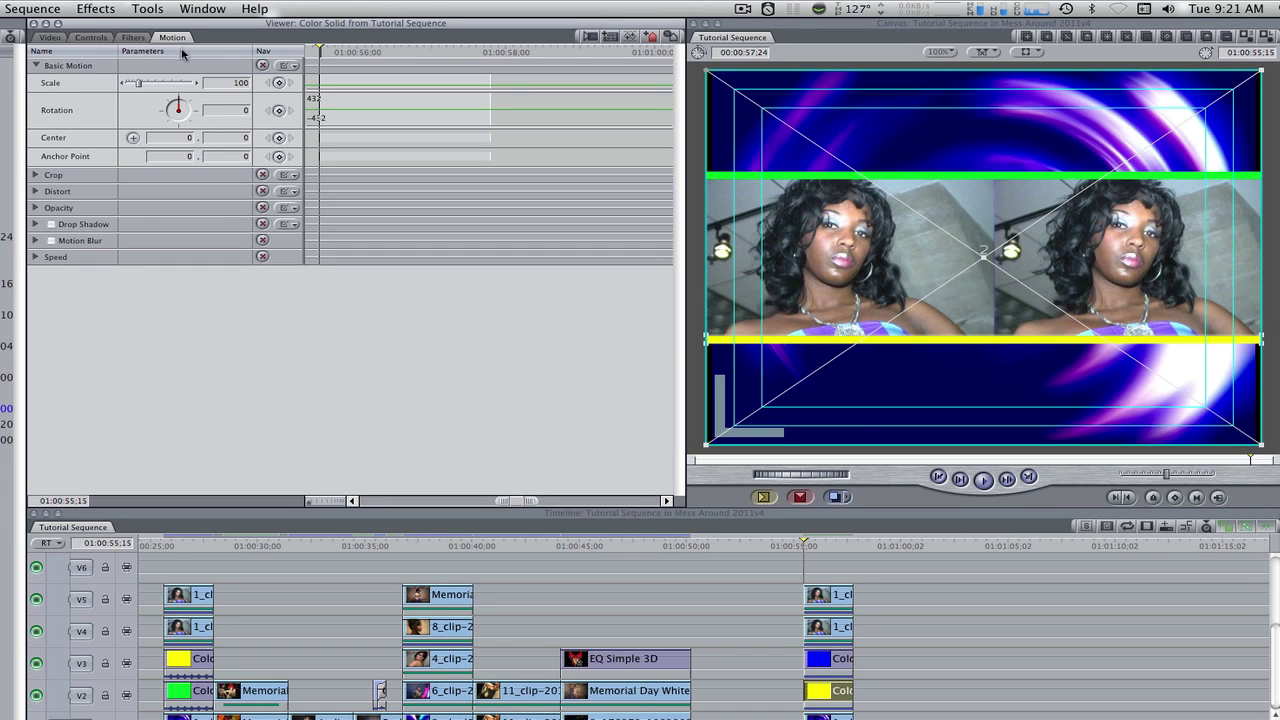
click(36, 175)
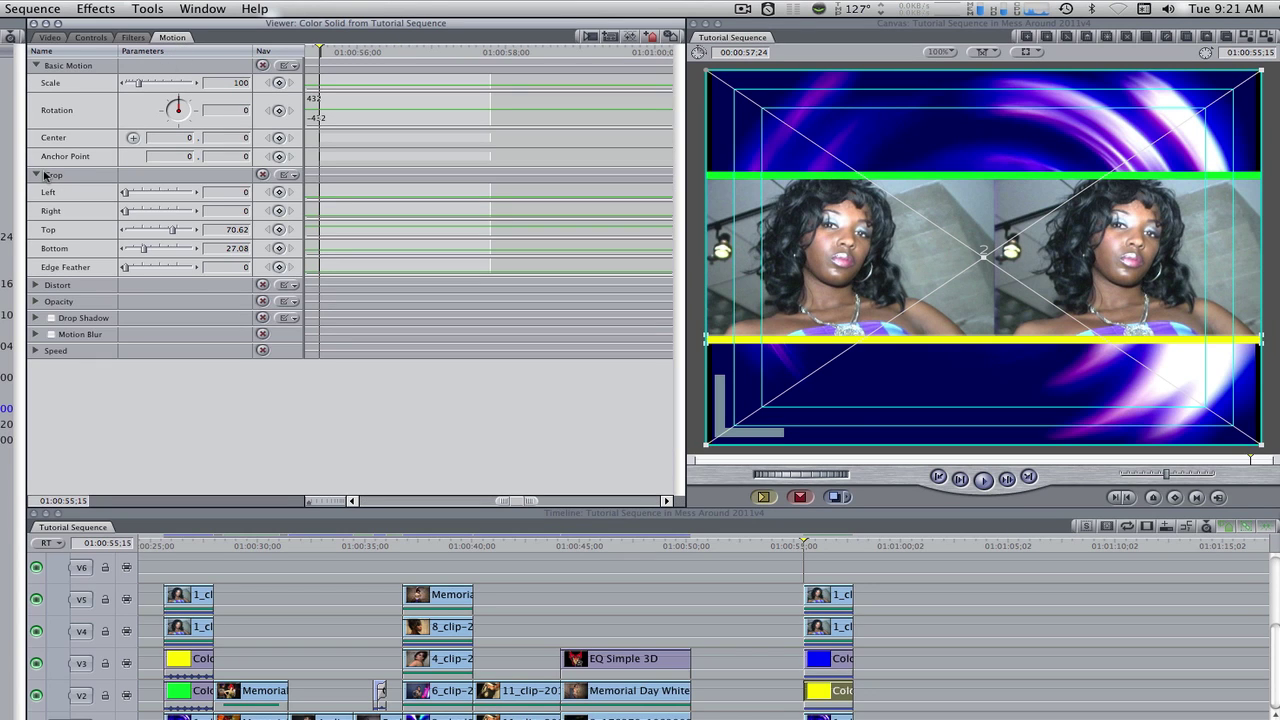
text(+10)
key(Return)
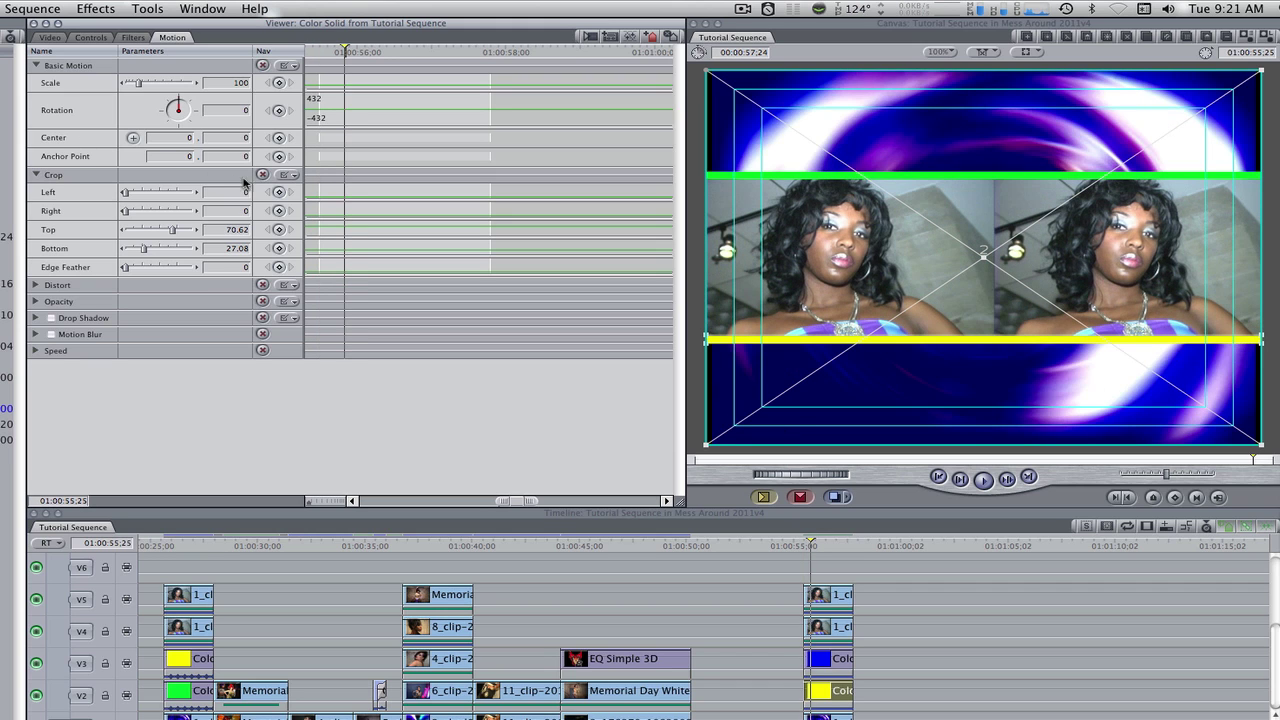
click(279, 192)
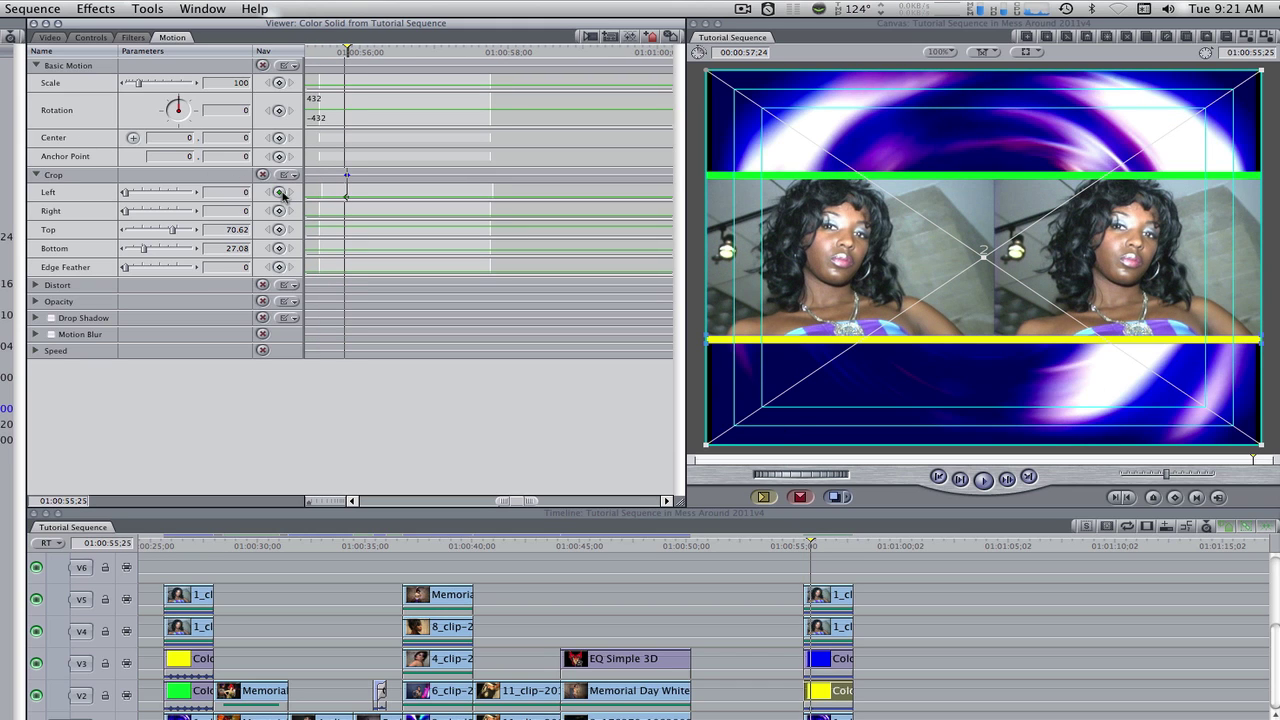
- Advance 10 frames and set the yellow solid's Left crop to 15
text(+10)
key(Return)
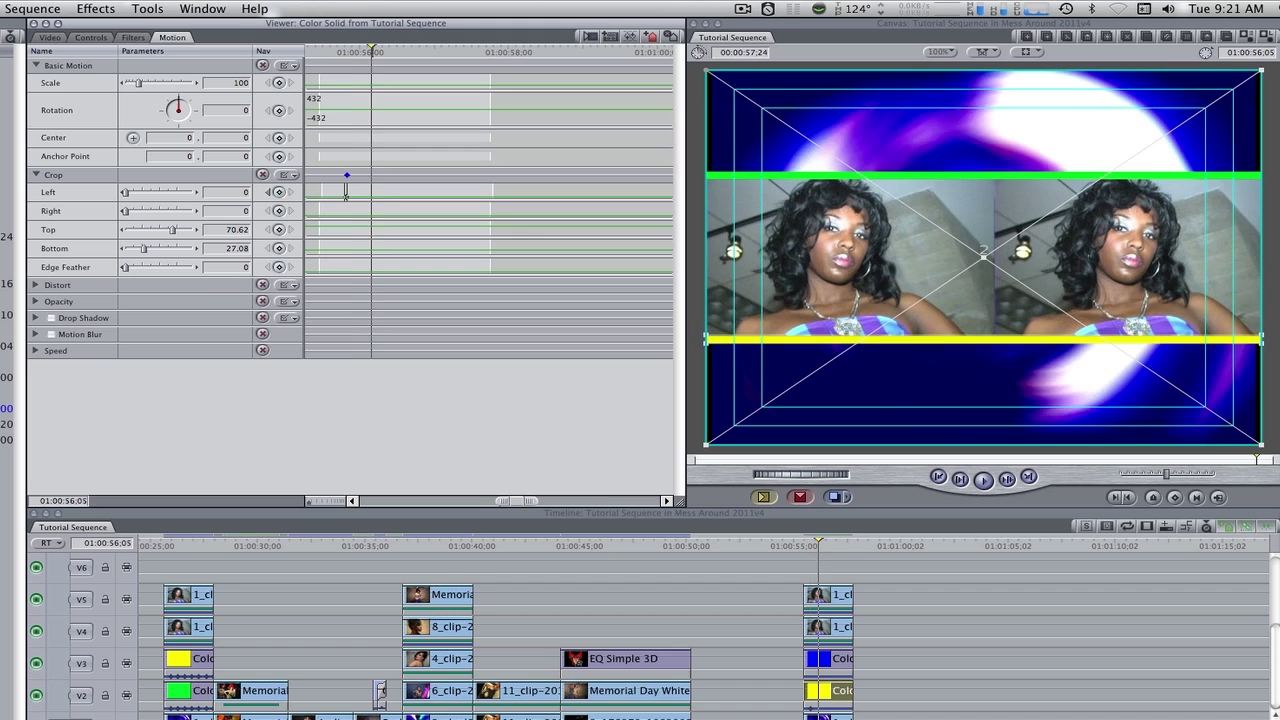
click(244, 193)
text(15)
key(Return)
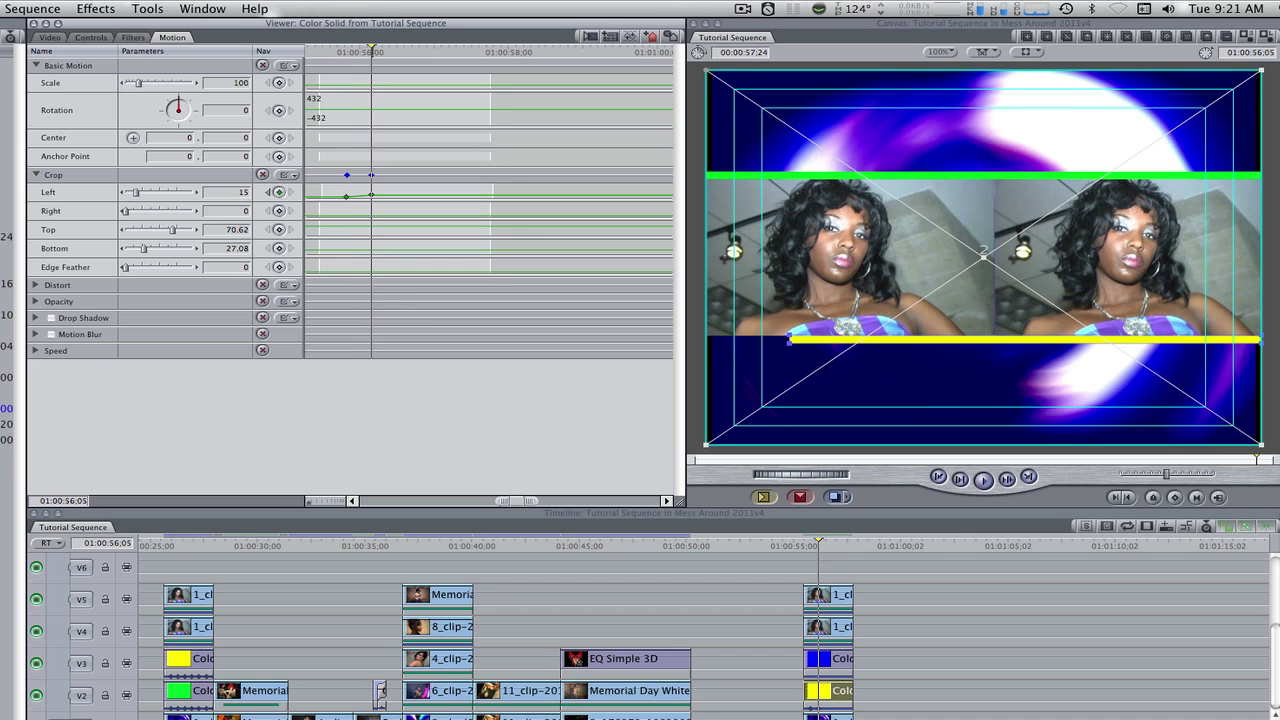
- Advance another 10 frames and set the yellow solid's Left crop to 0
text(+10)
key(Return)
text(0)
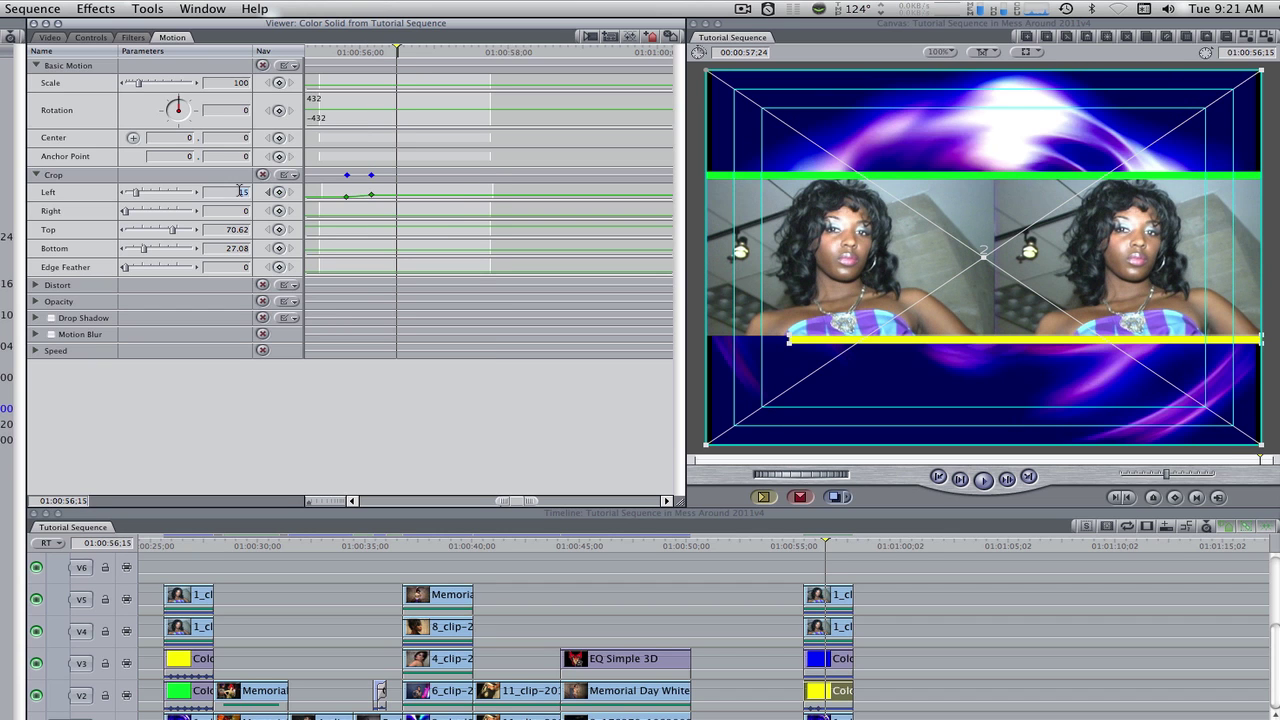
key(Return)
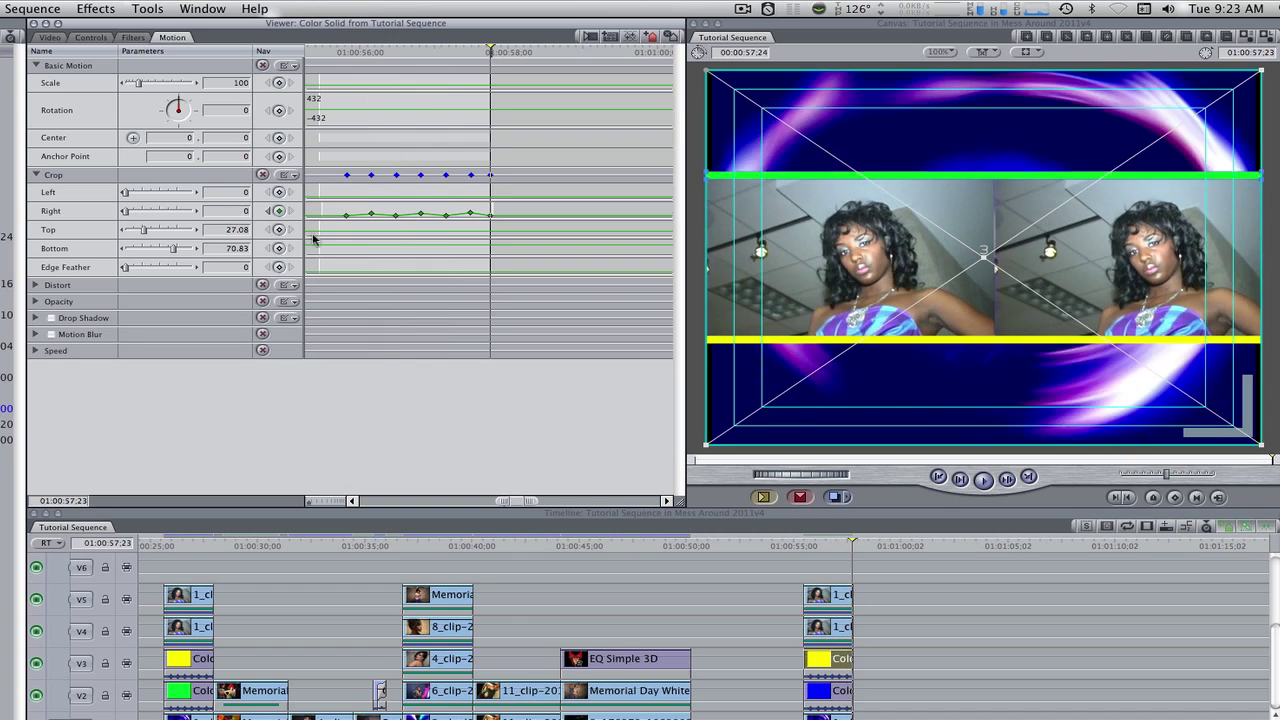
- Mark the split-screen clip on V5, play it from In to Out, and clear the marks
click(818, 546)
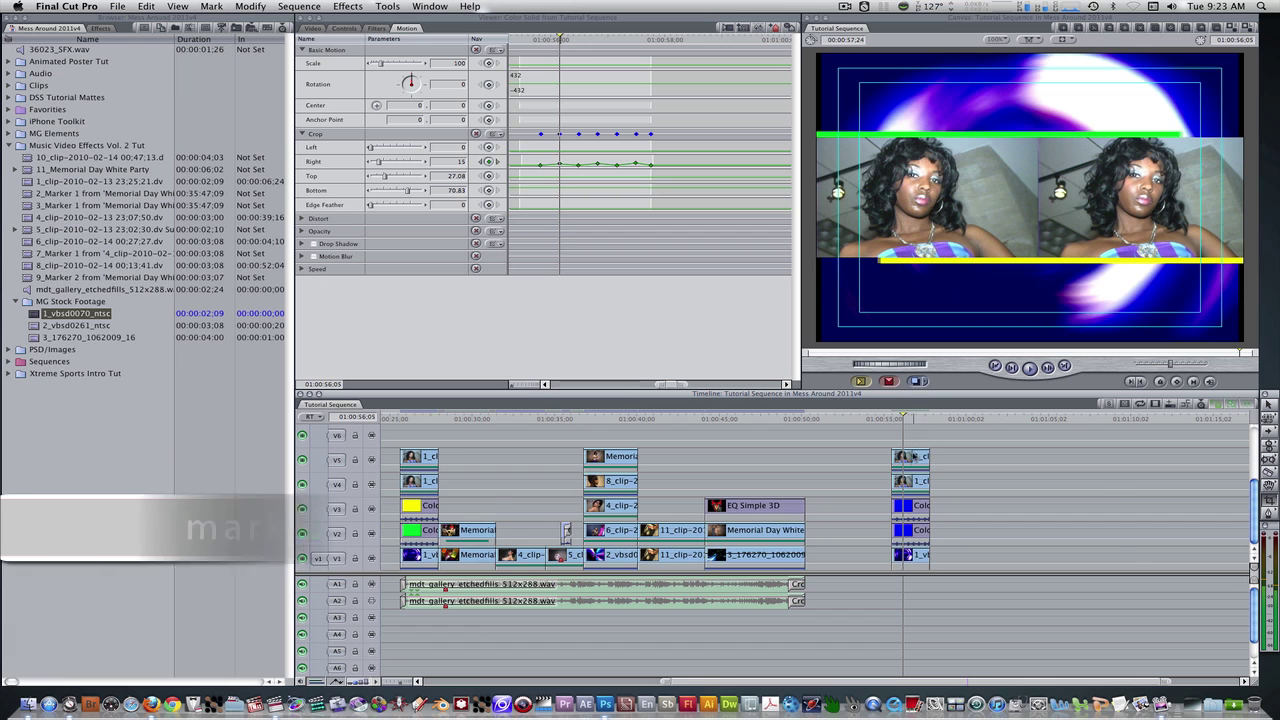
click(907, 456)
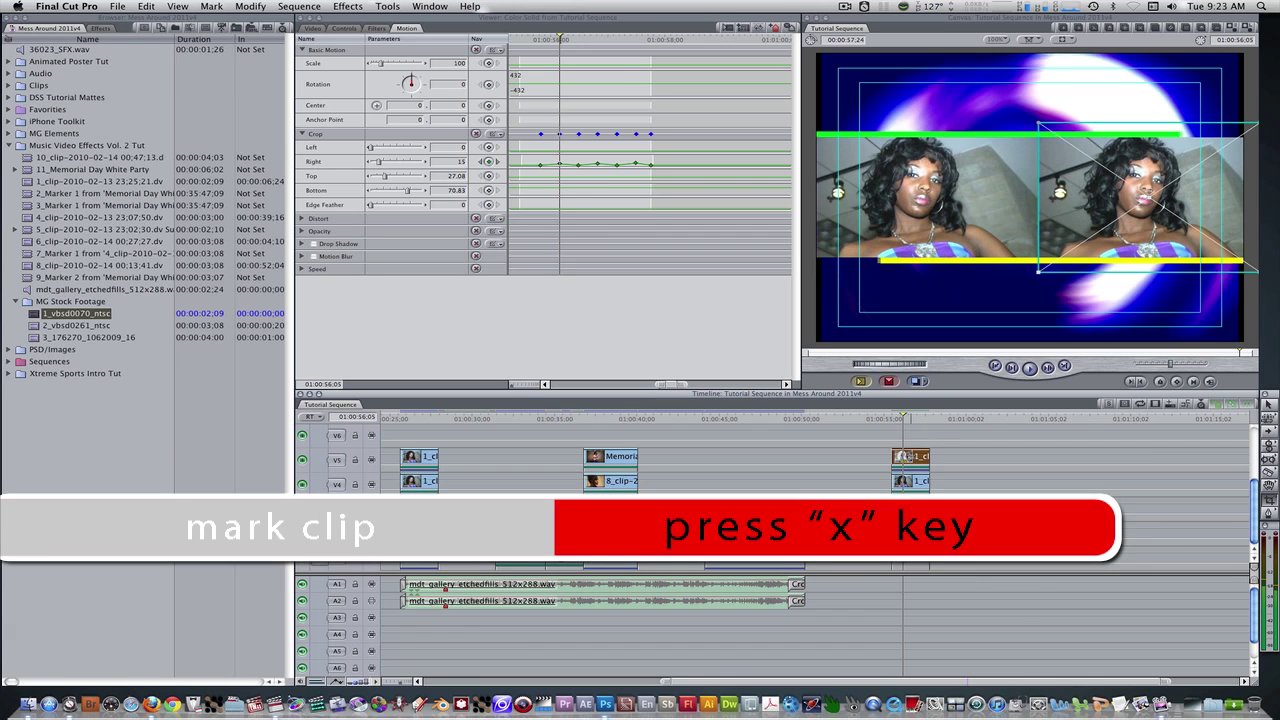
key(x)
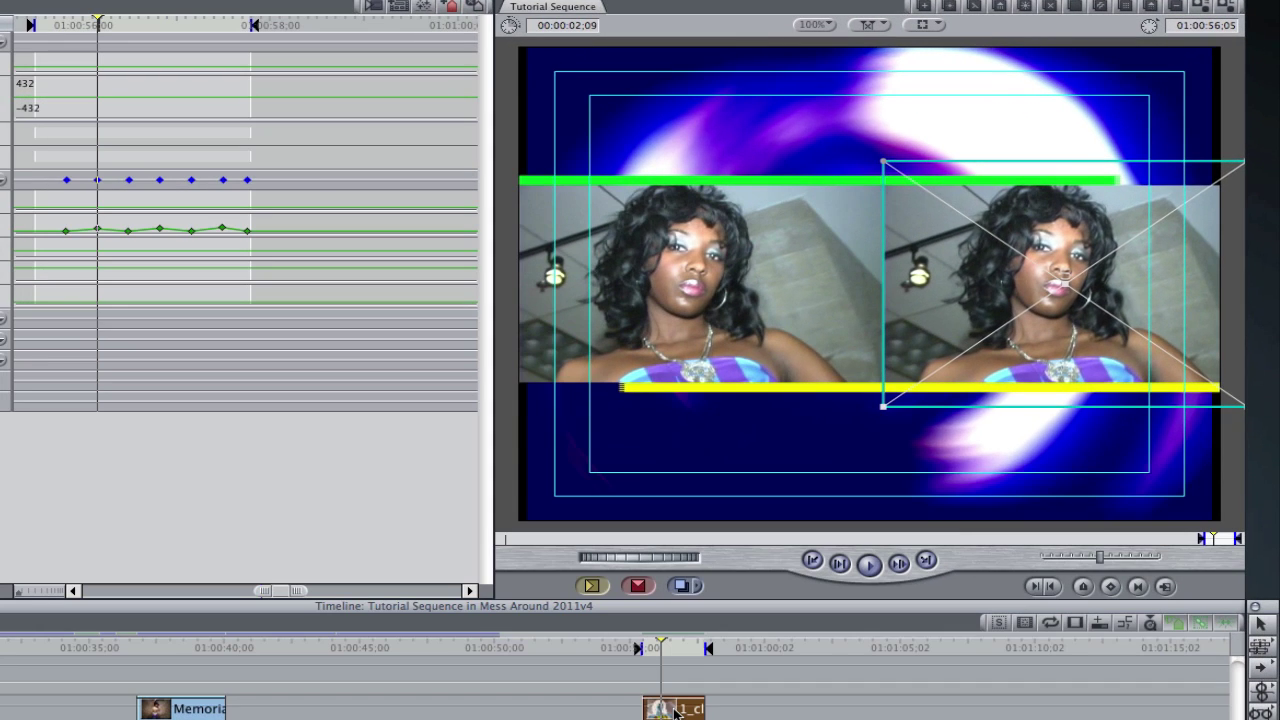
key(shift+backslash)
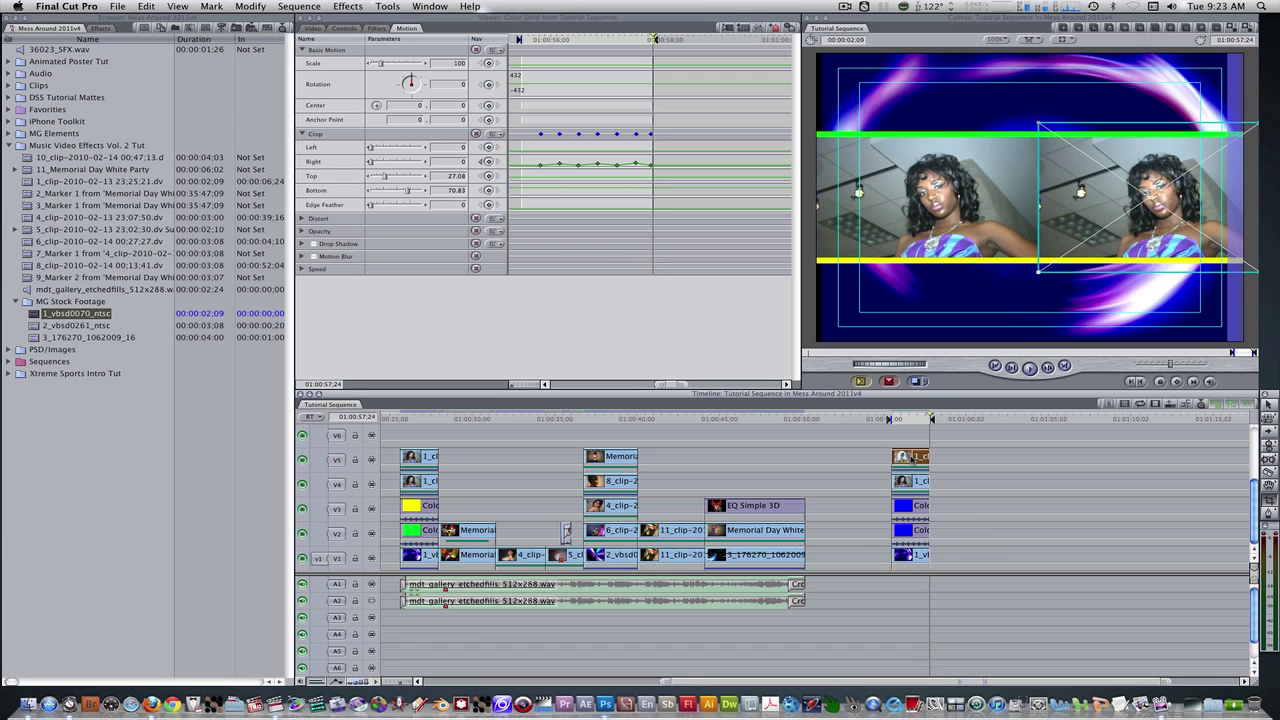
key(alt+x)
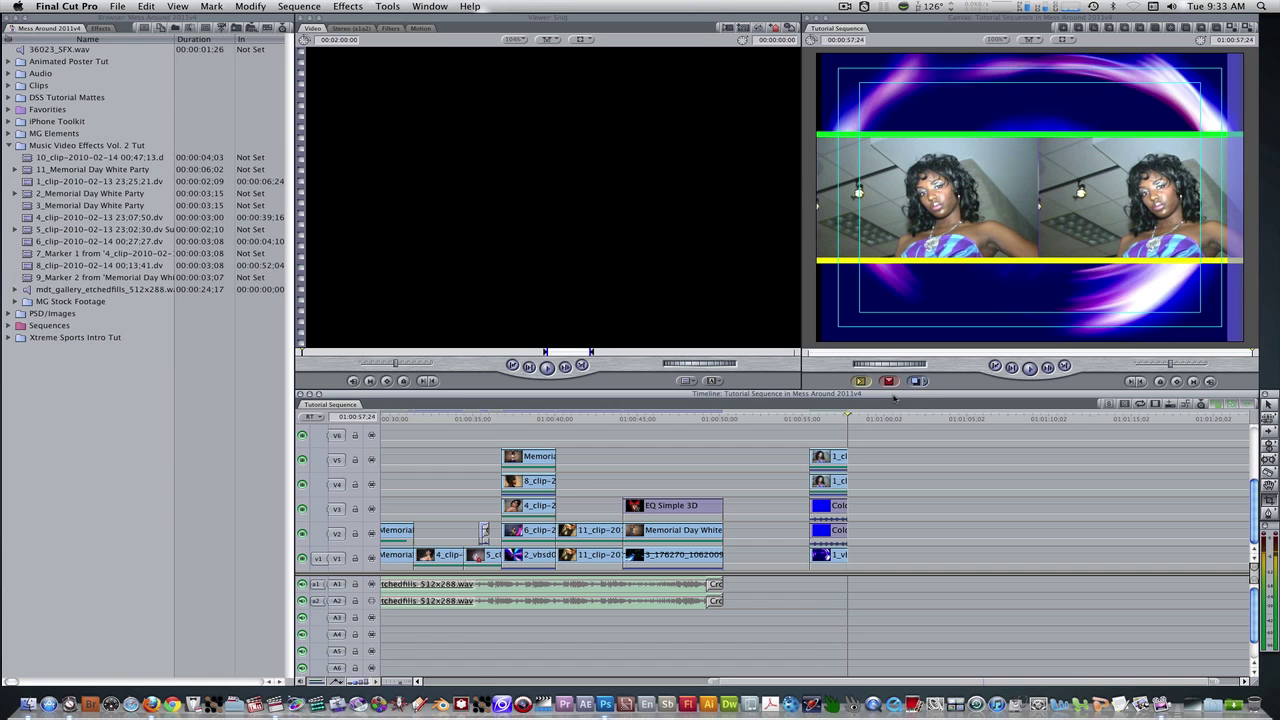
- Stack 2_Memorial Day White Party on V1 and 3_Memorial Day White Party on V2 after the split screen, and overwrite a marked 3;15 section of the etchedfills audio beneath
drag(90, 205, 860, 532)
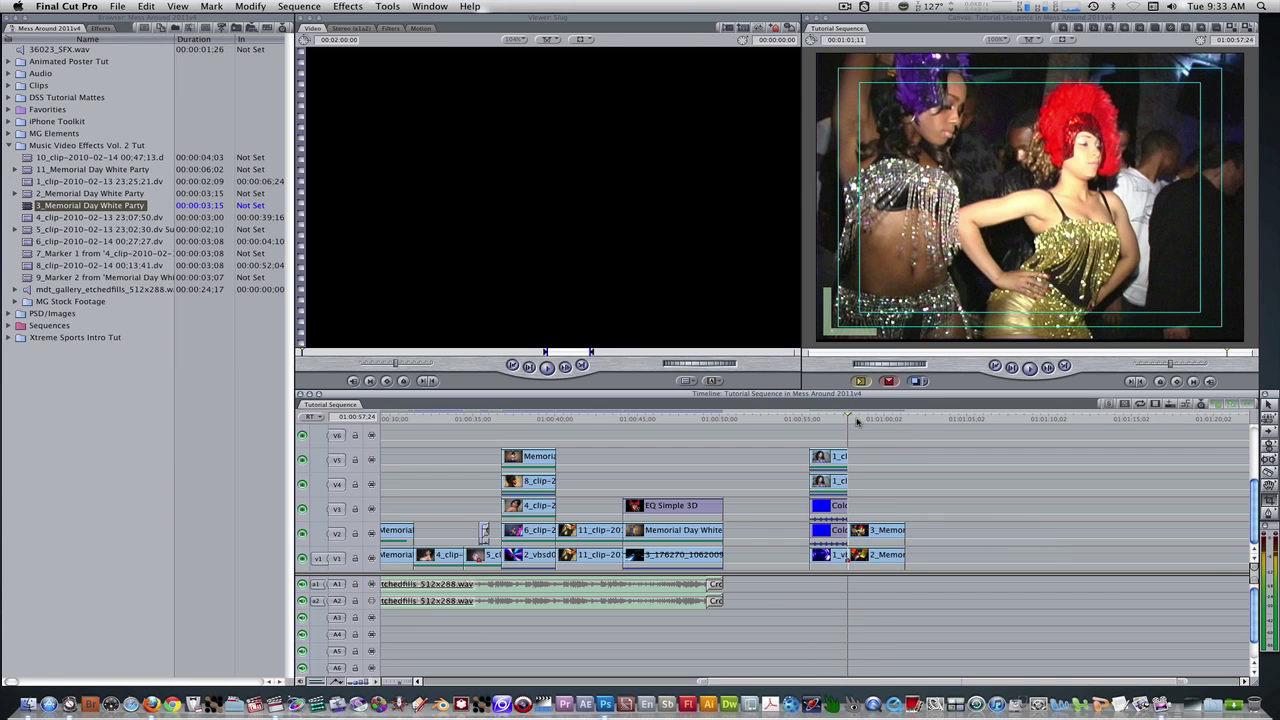
double_click(100, 289)
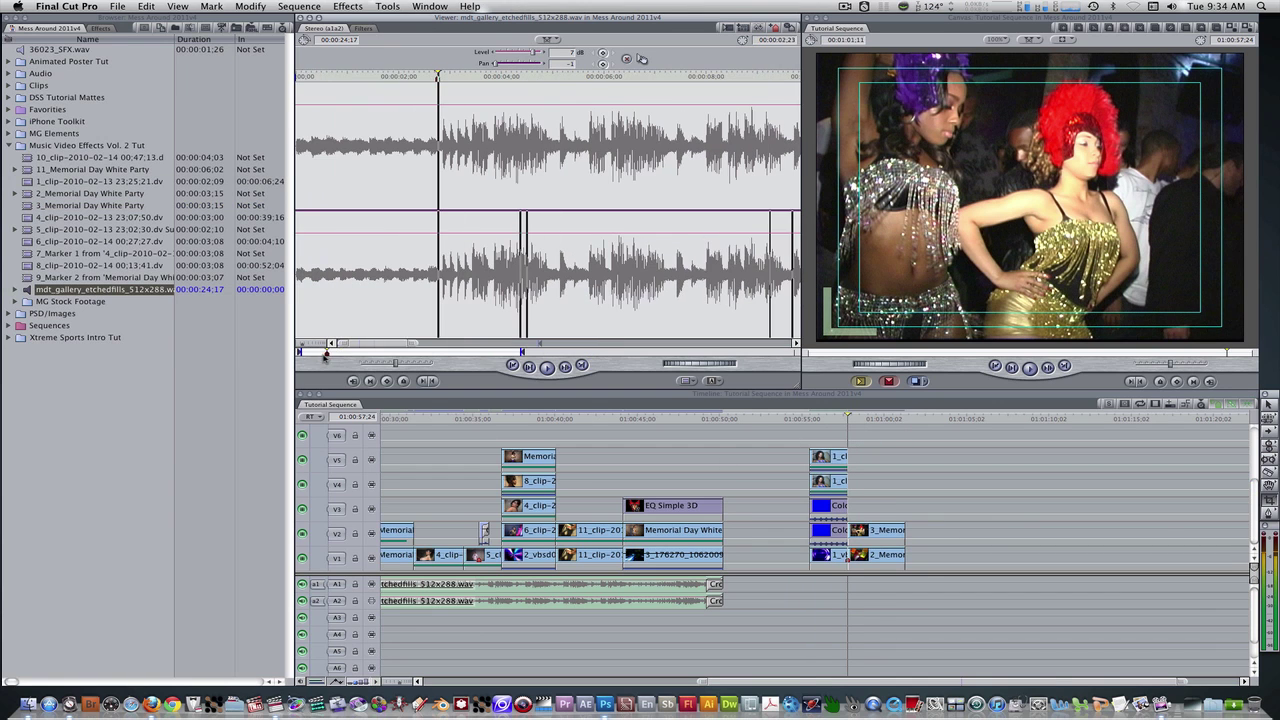
key(i)
key(o)
click(888, 381)
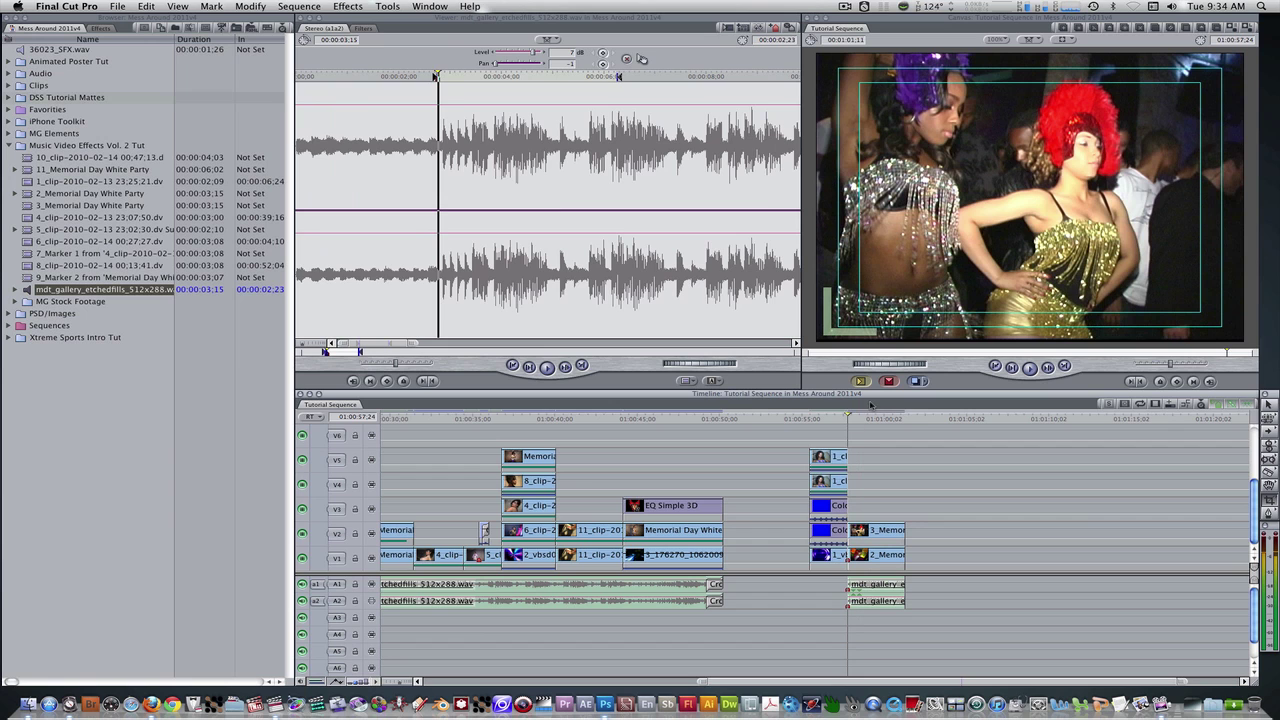
- Apply the Blink video filter to the 3_Memorial Day White Party clip on V2
click(101, 28)
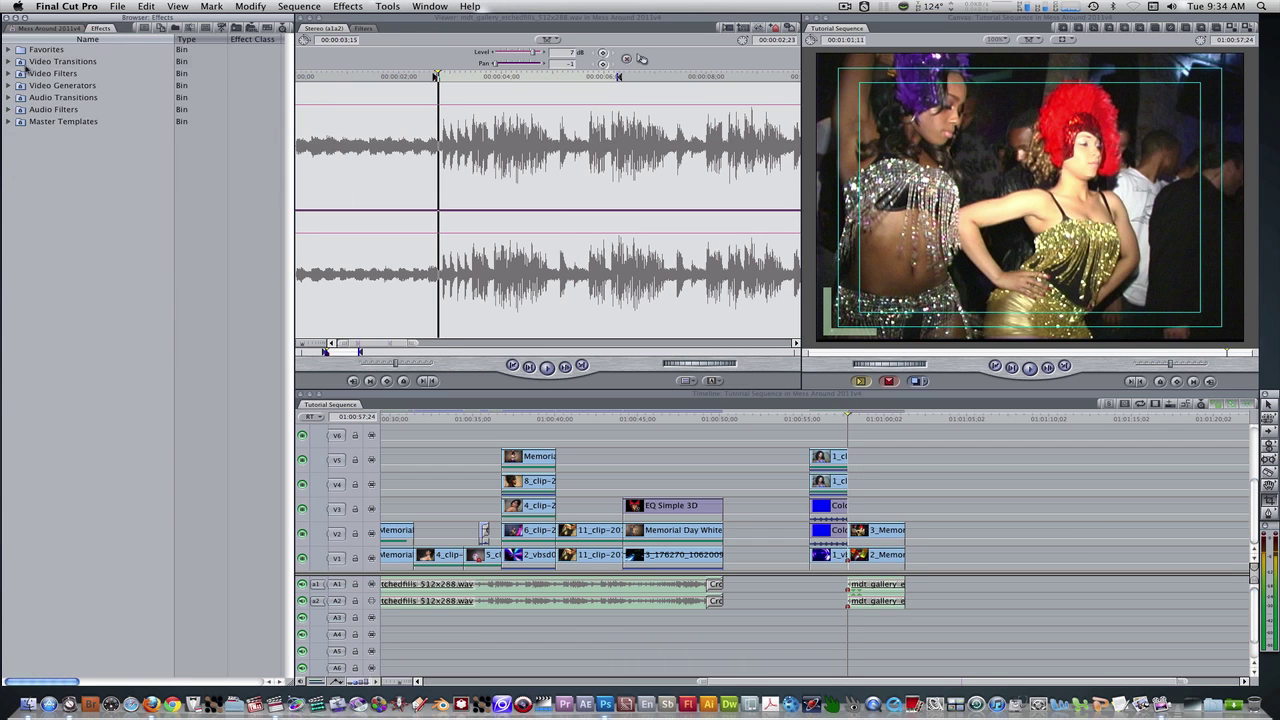
click(9, 73)
scroll(42, 377, down, 8)
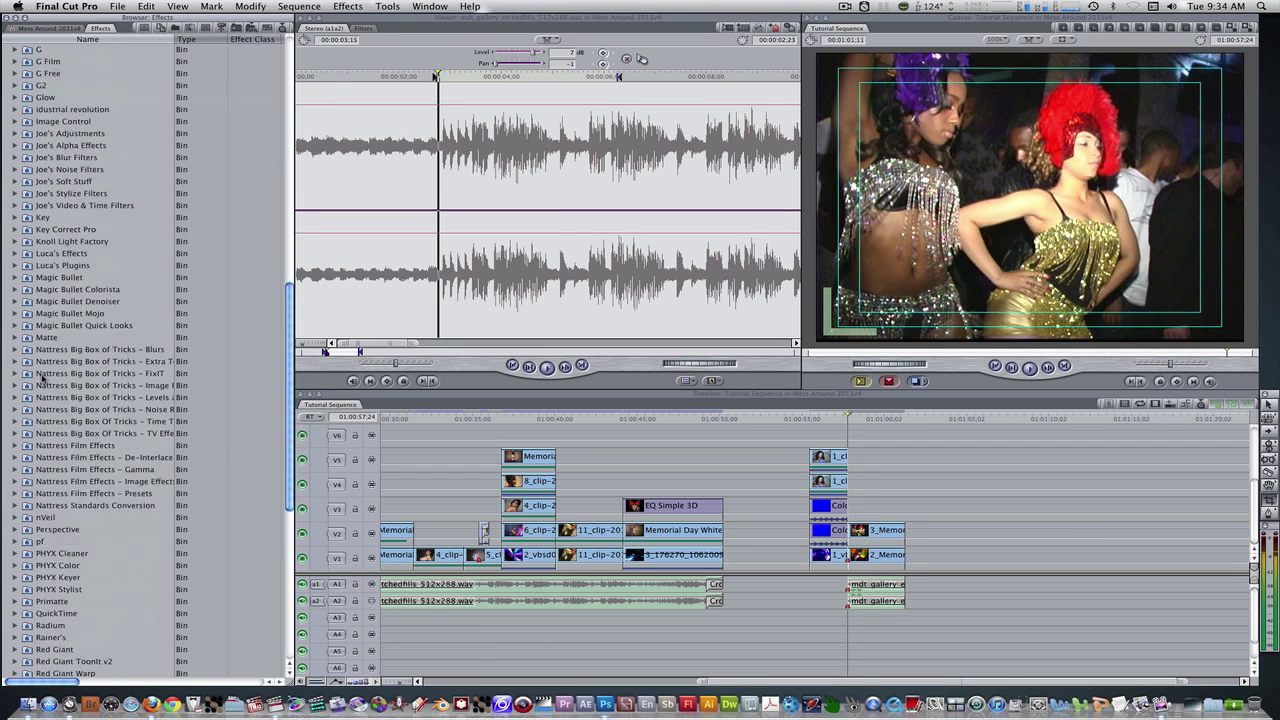
scroll(42, 377, down, 10)
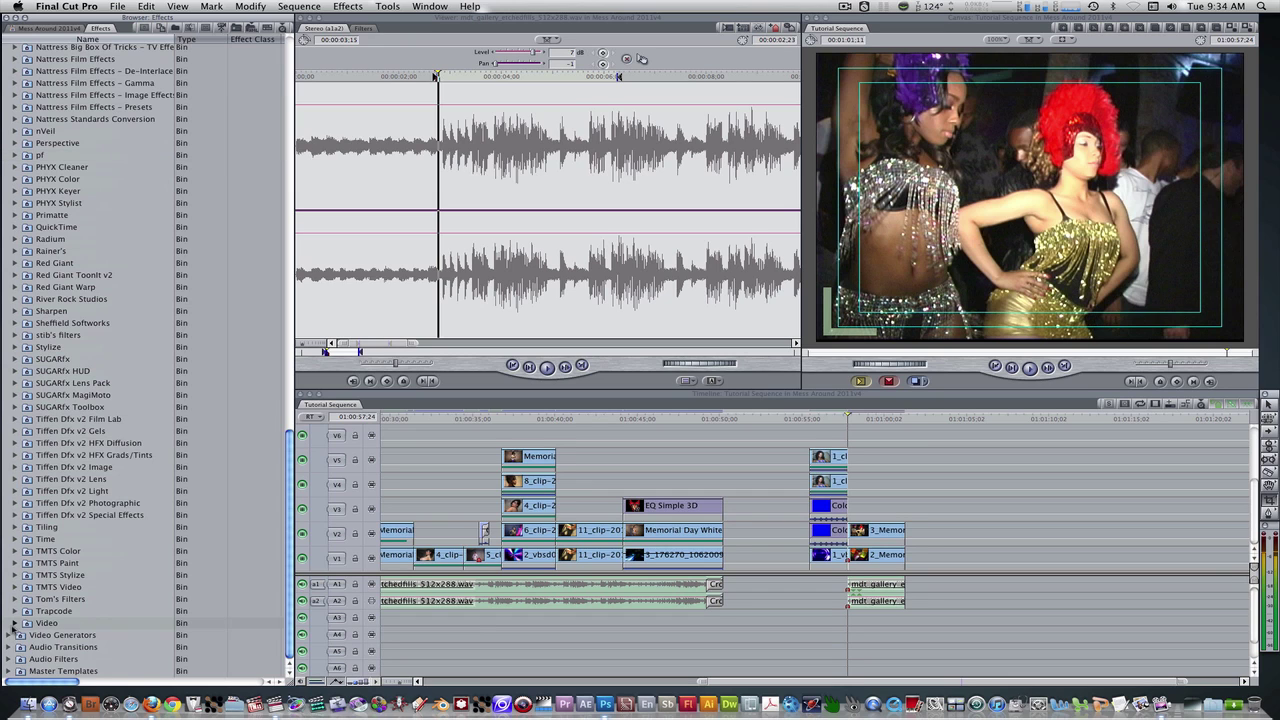
click(14, 623)
drag(50, 635, 897, 535)
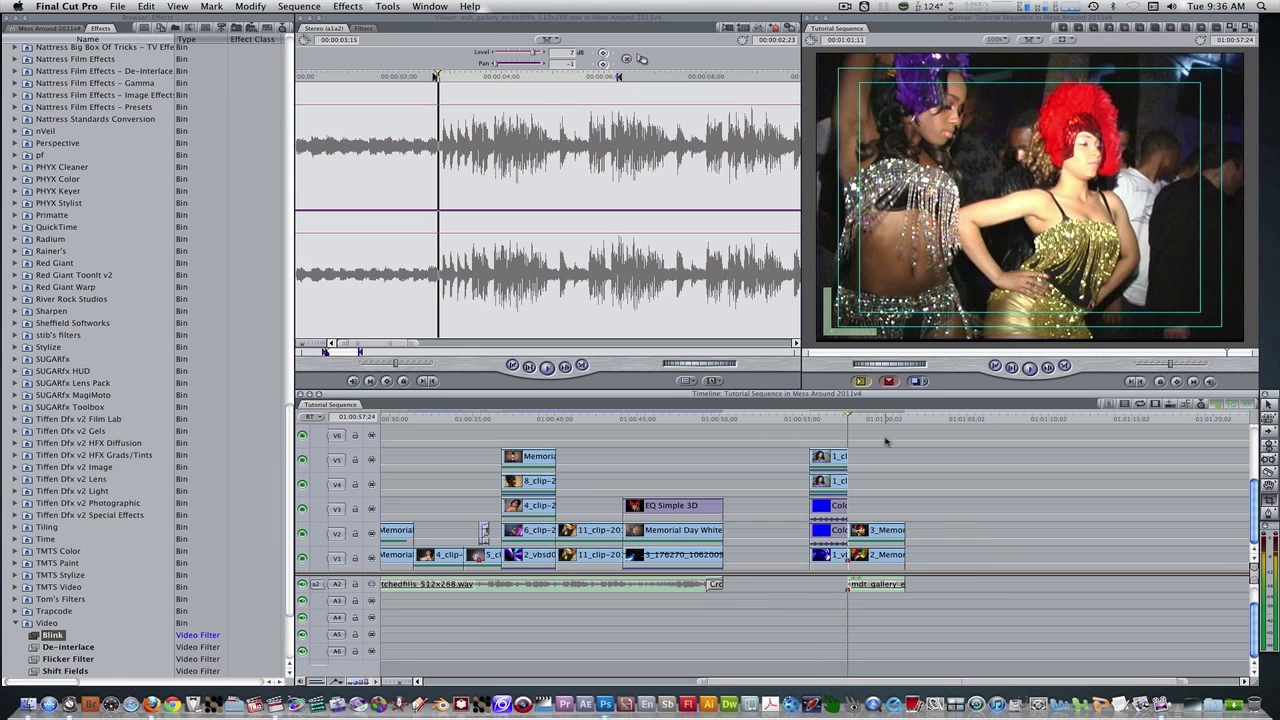
- Trim the V2 clip's Blink filter to start 15 frames into the clip, at 01:00:58;09, and end at 01:01:00;25
double_click(895, 531)
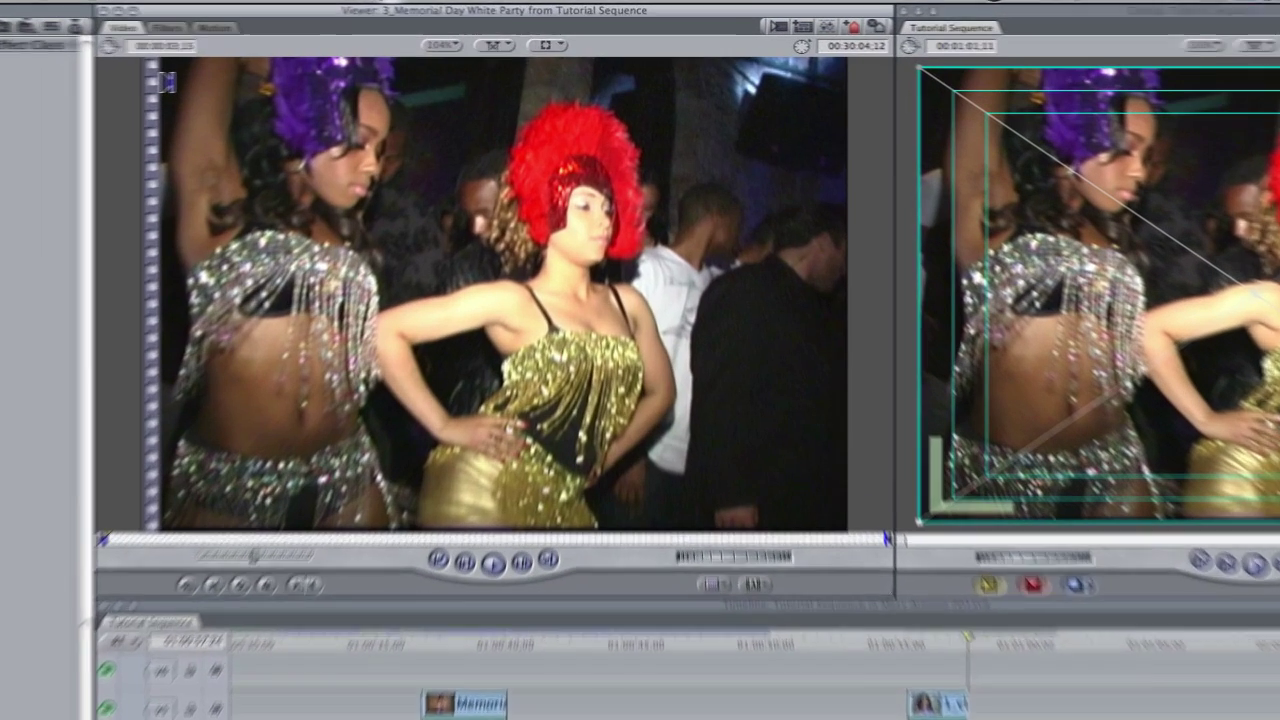
click(167, 27)
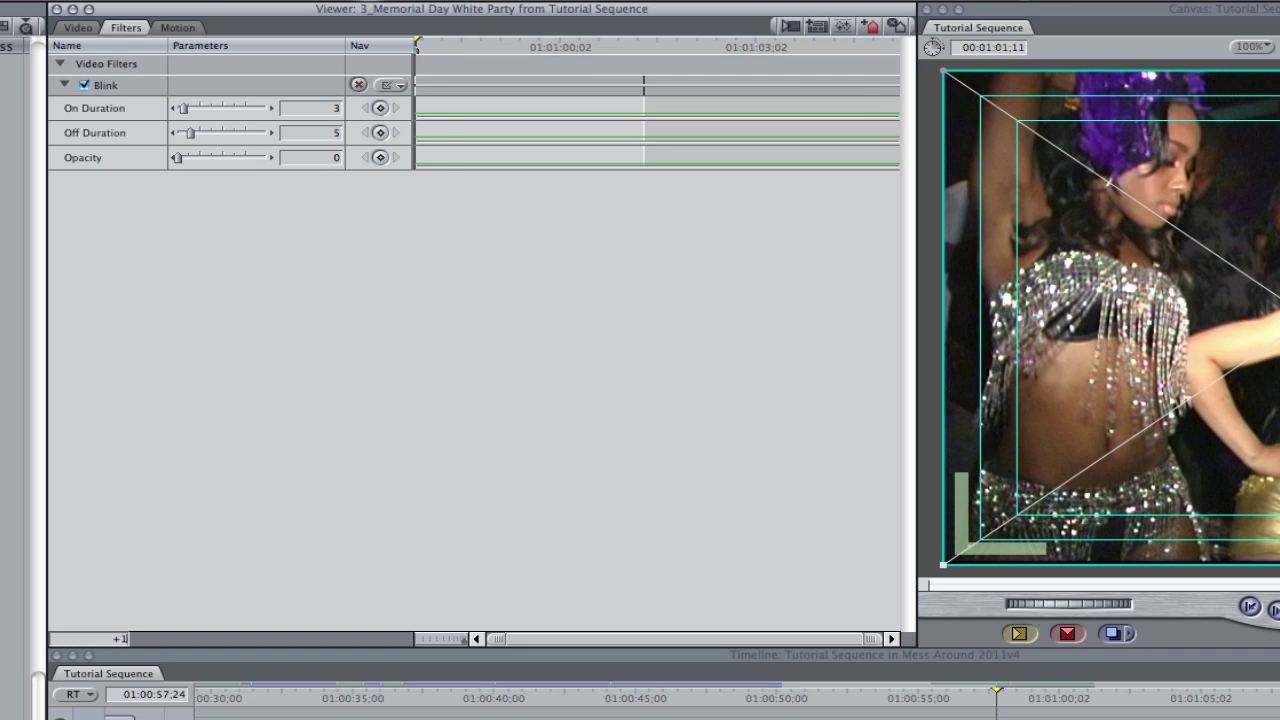
key(Down)
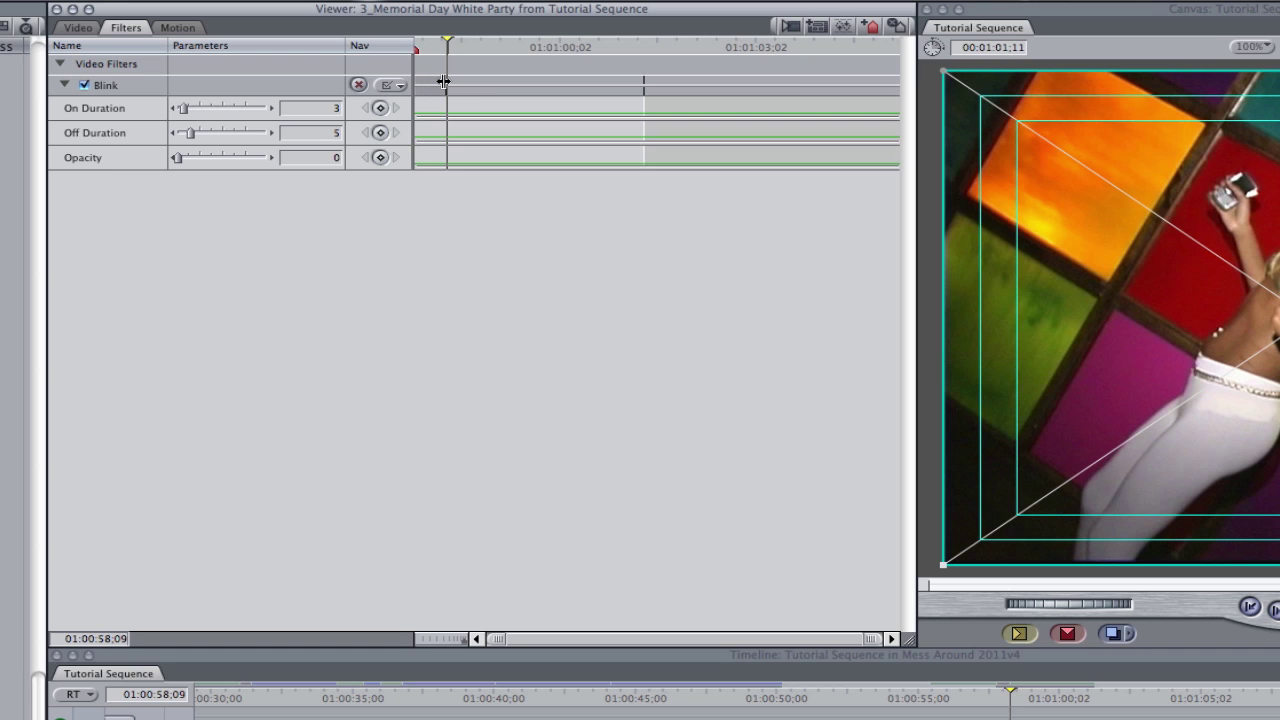
key(Down)
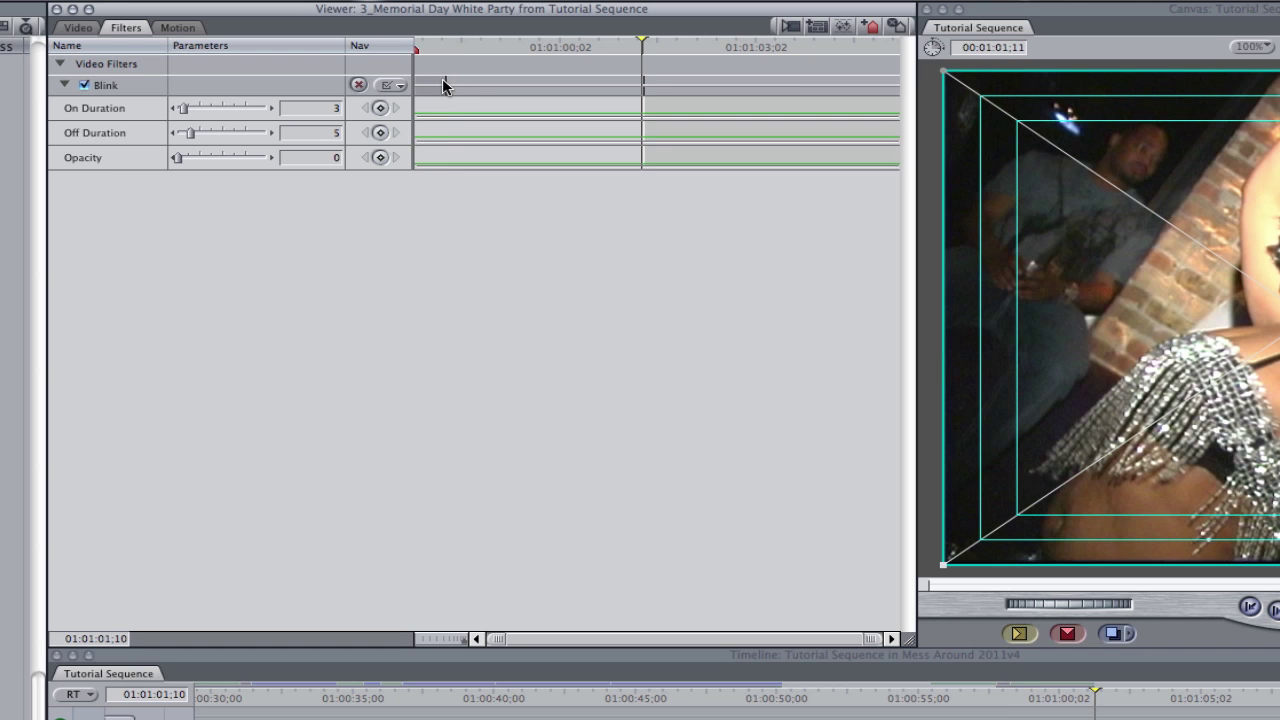
text(-15)
key(Return)
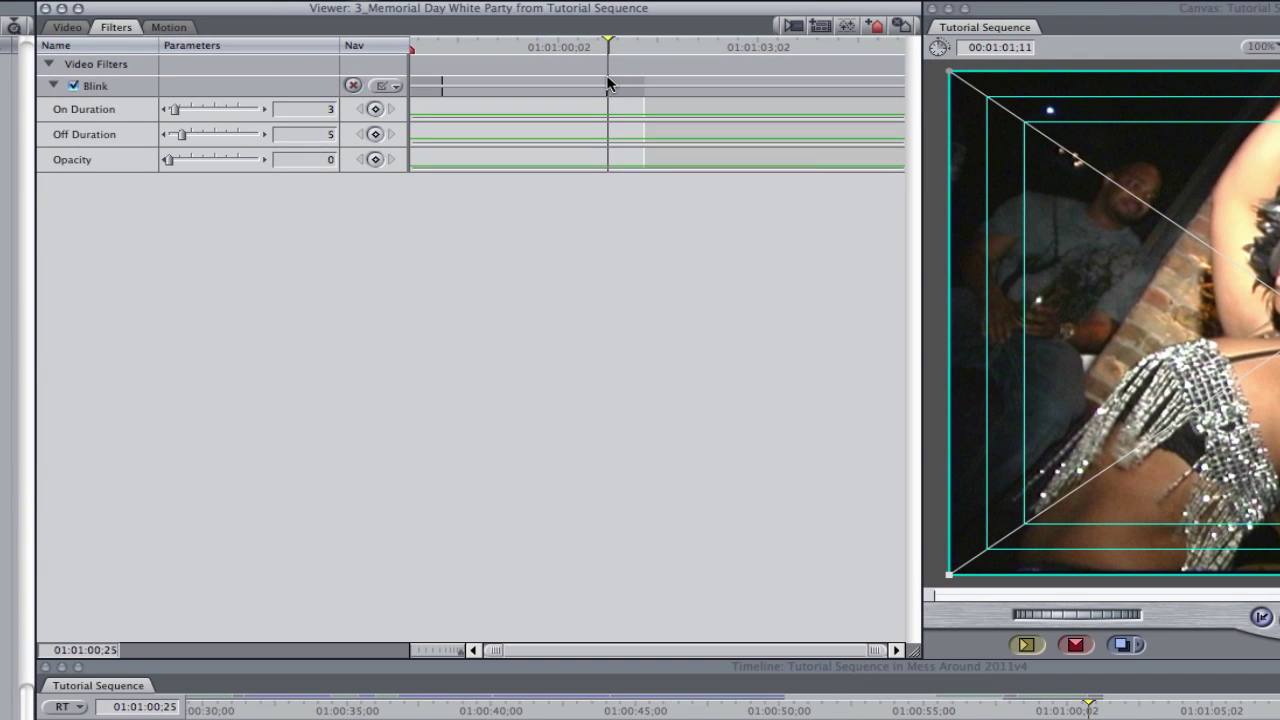
- Set the Blink filter's Off Duration to 4
click(306, 134)
text(4)
key(Return)
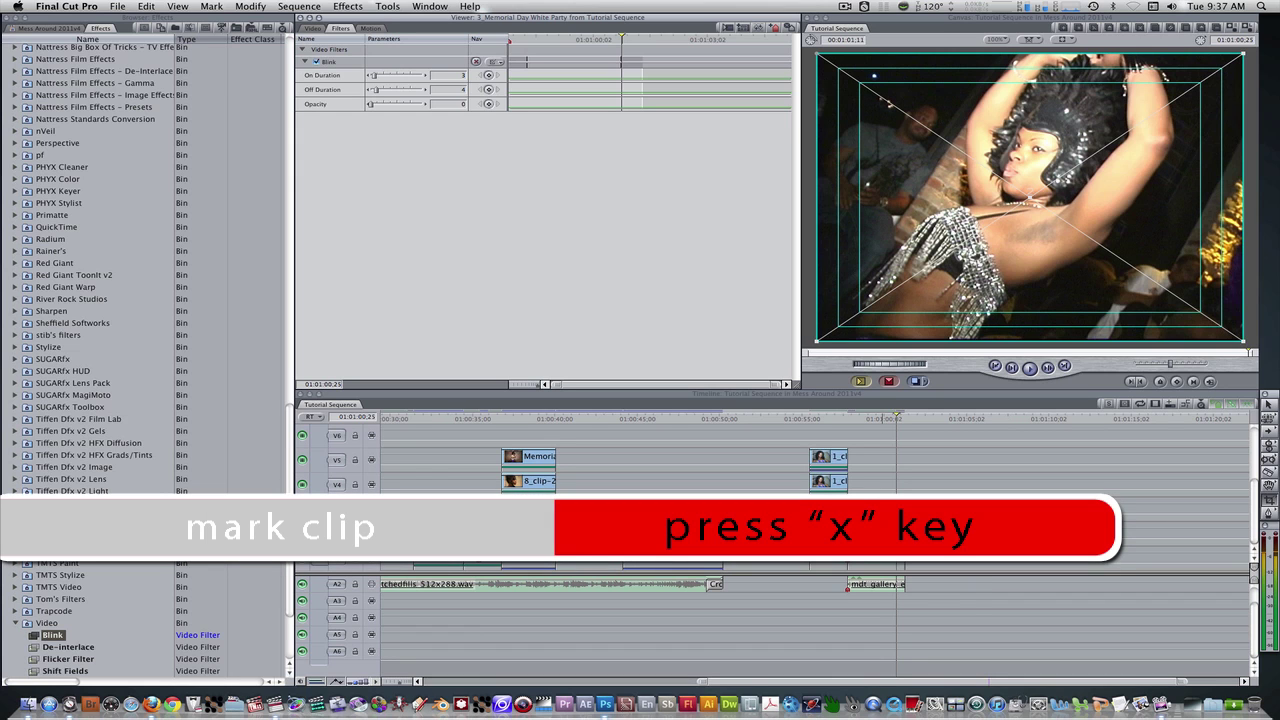
- Mark the blinking clip on V2, play it from In to Out, and clear the marks
key(x)
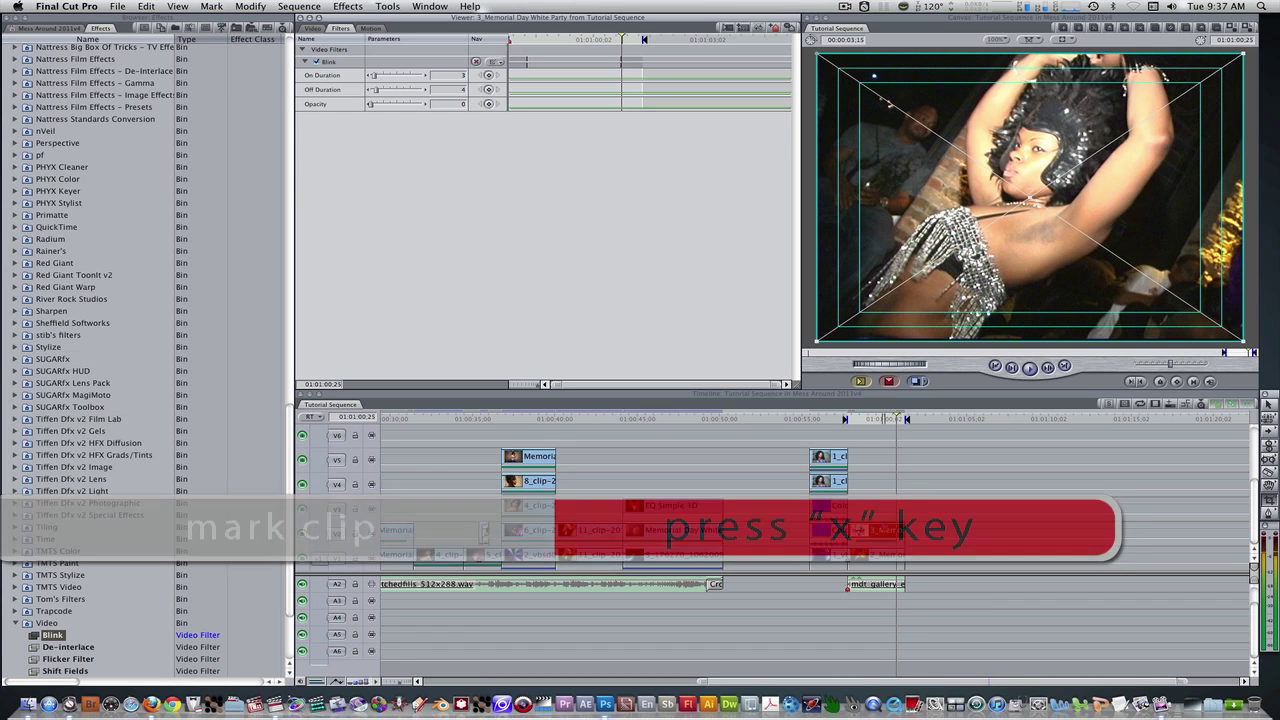
click(875, 436)
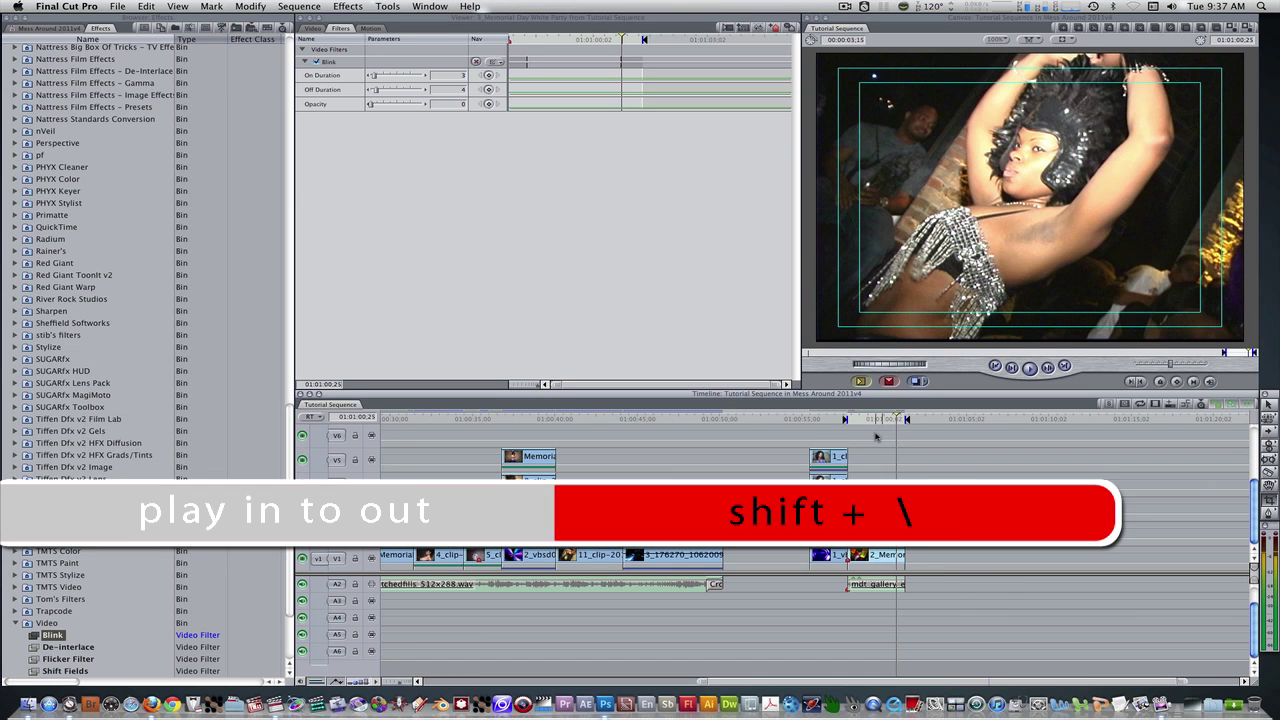
key(shift+backslash)
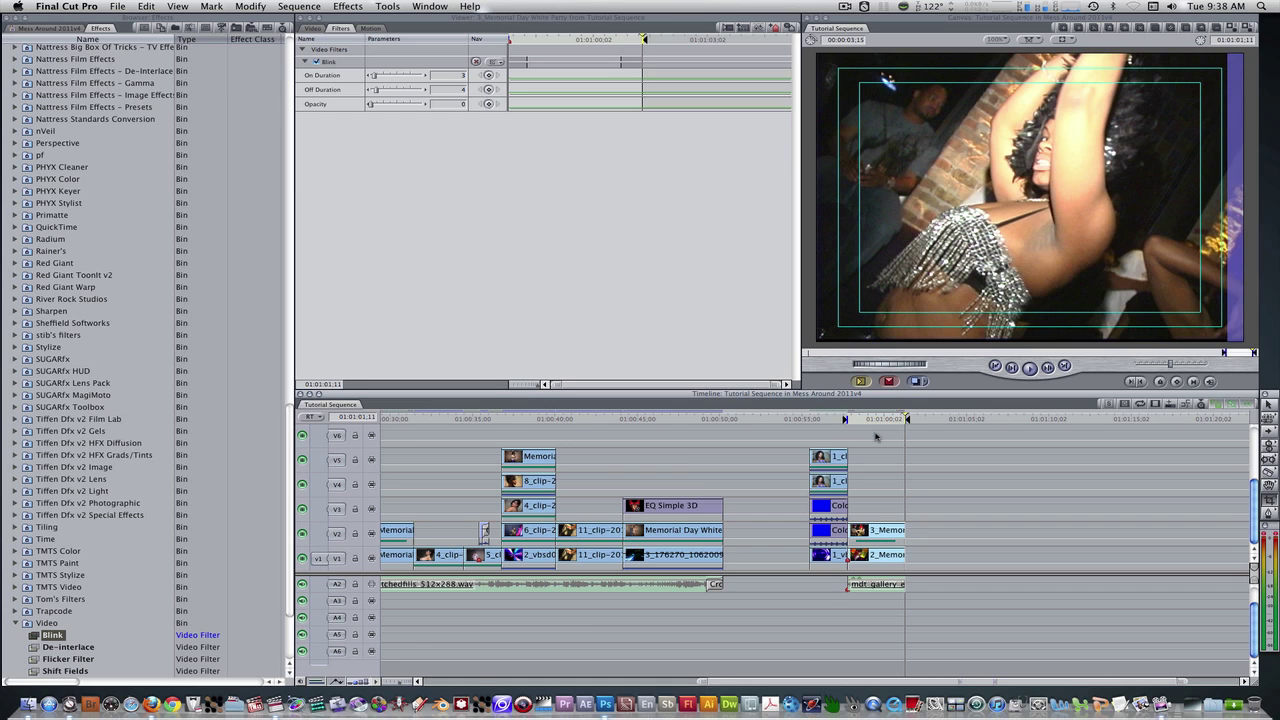
key(alt+x)
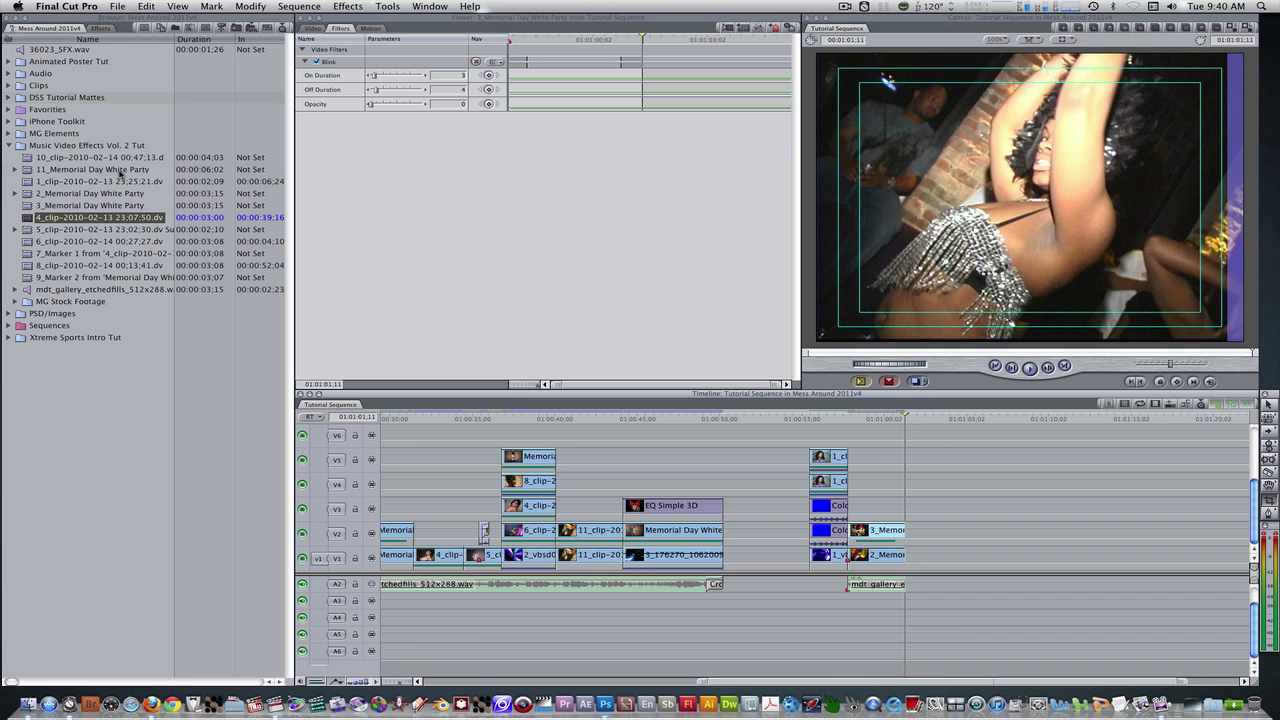
drag(30, 218, 922, 553)
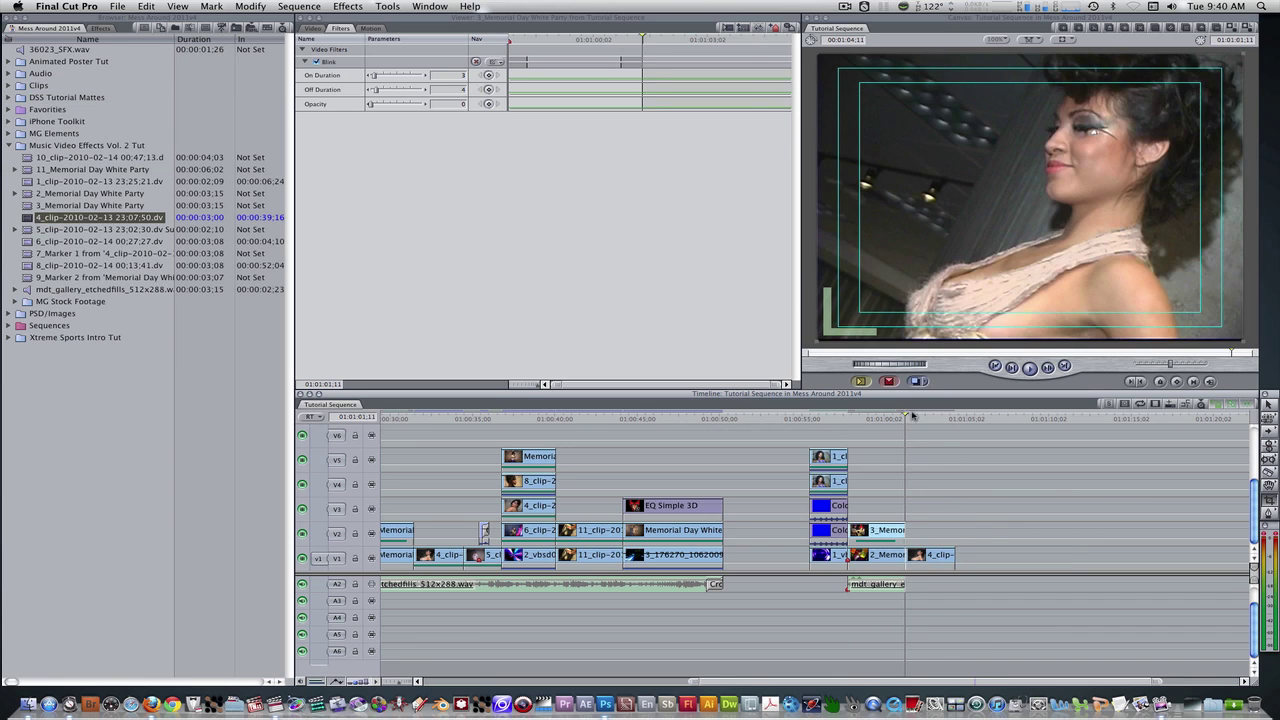
click(103, 28)
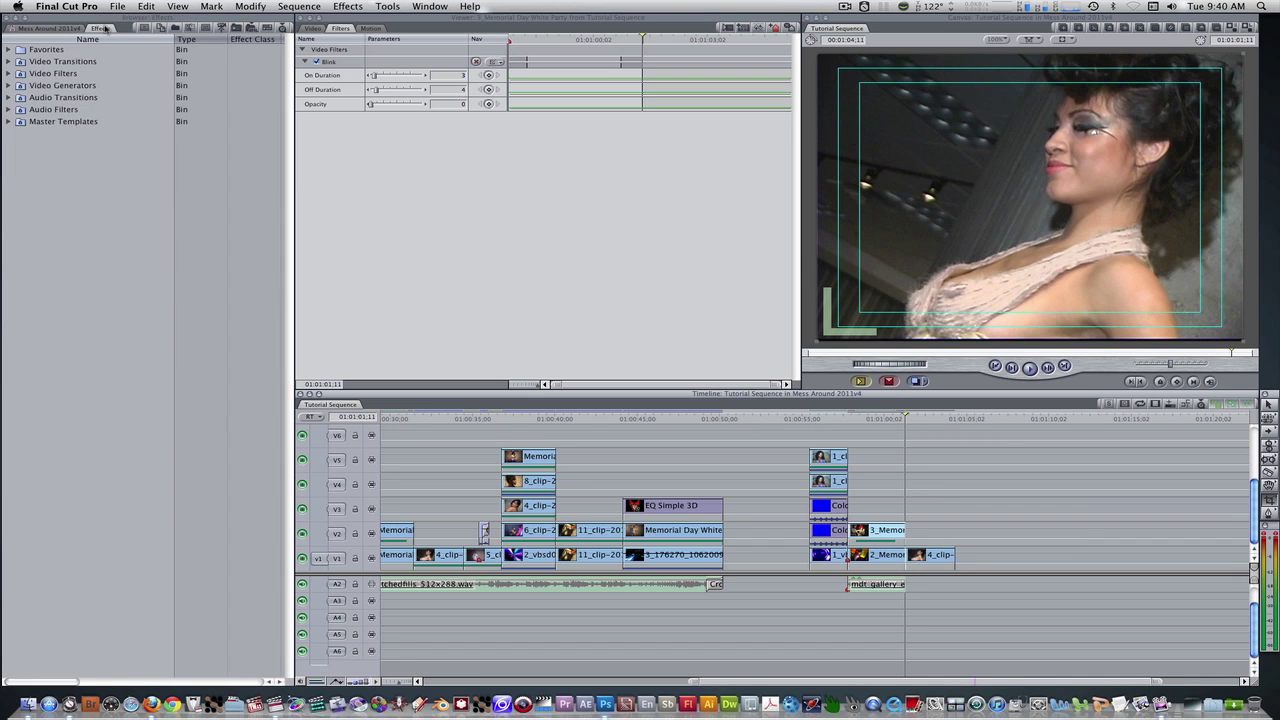
click(8, 73)
scroll(64, 289, down, 15)
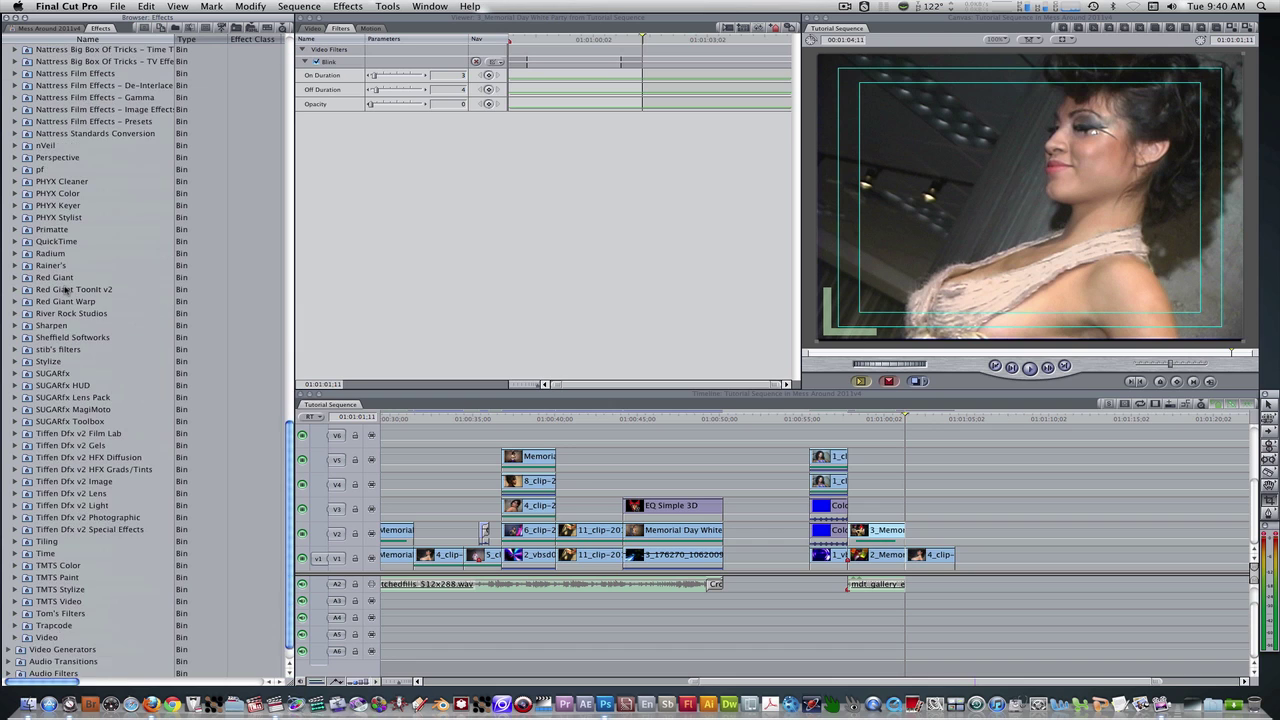
click(16, 549)
click(15, 539)
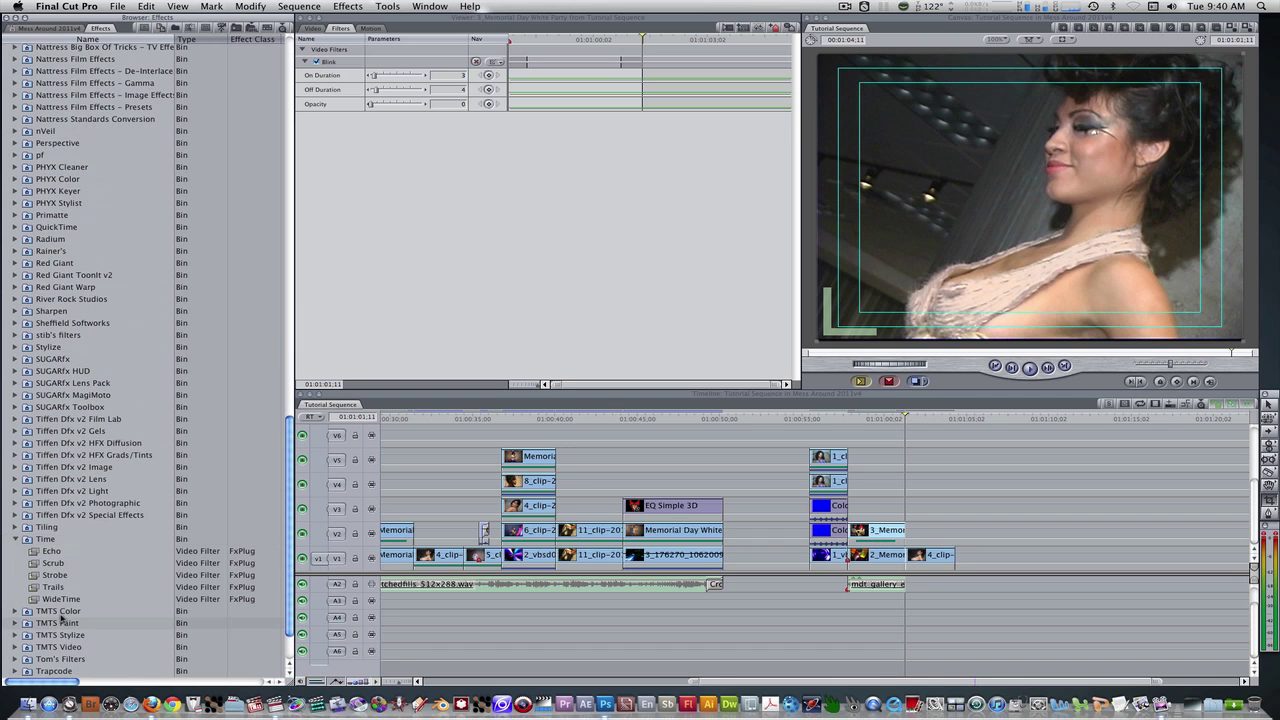
click(40, 576)
scroll(820, 600, right, 3)
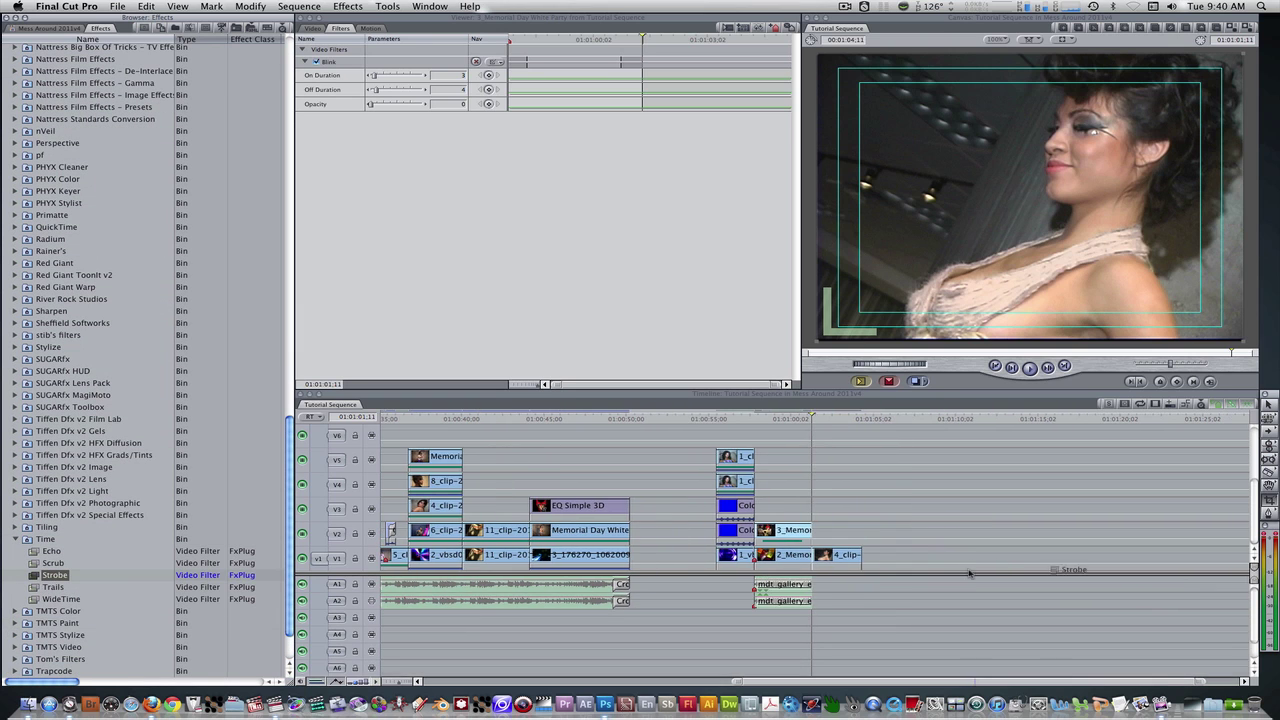
drag(847, 564, 847, 564)
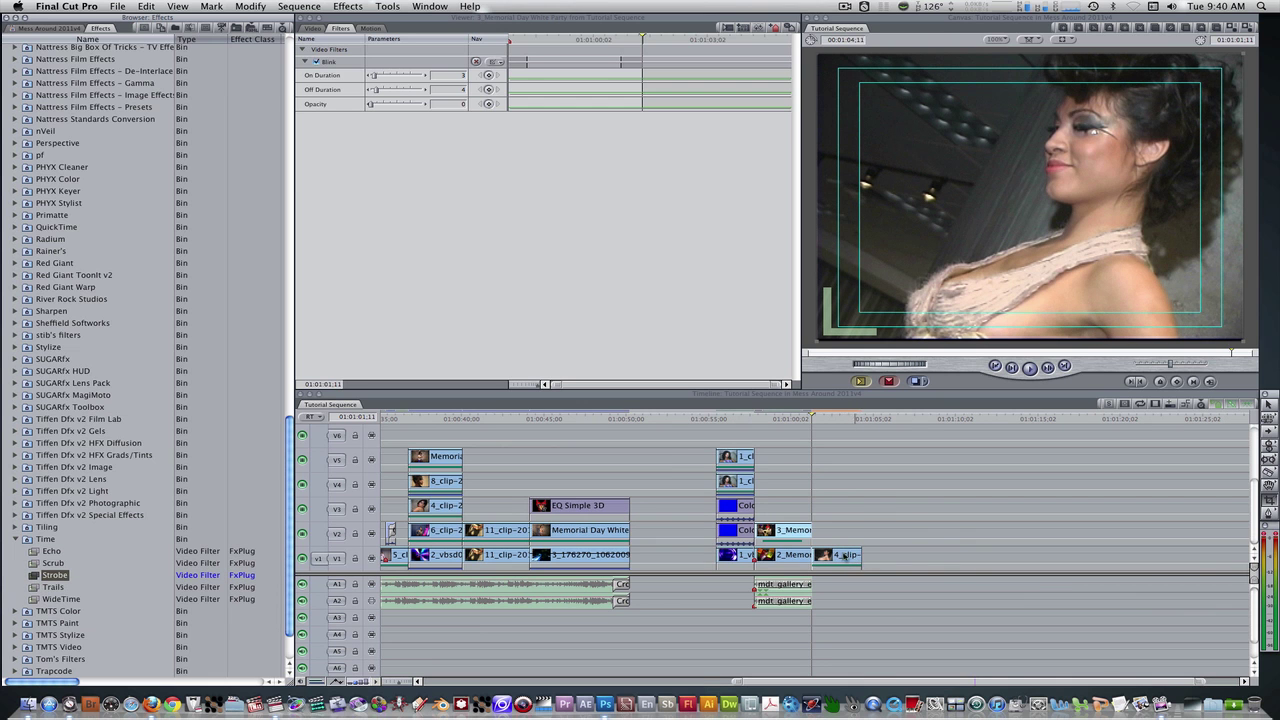
- Set the Strobe Rate of the last clip on V1 to 8 and render it
double_click(838, 556)
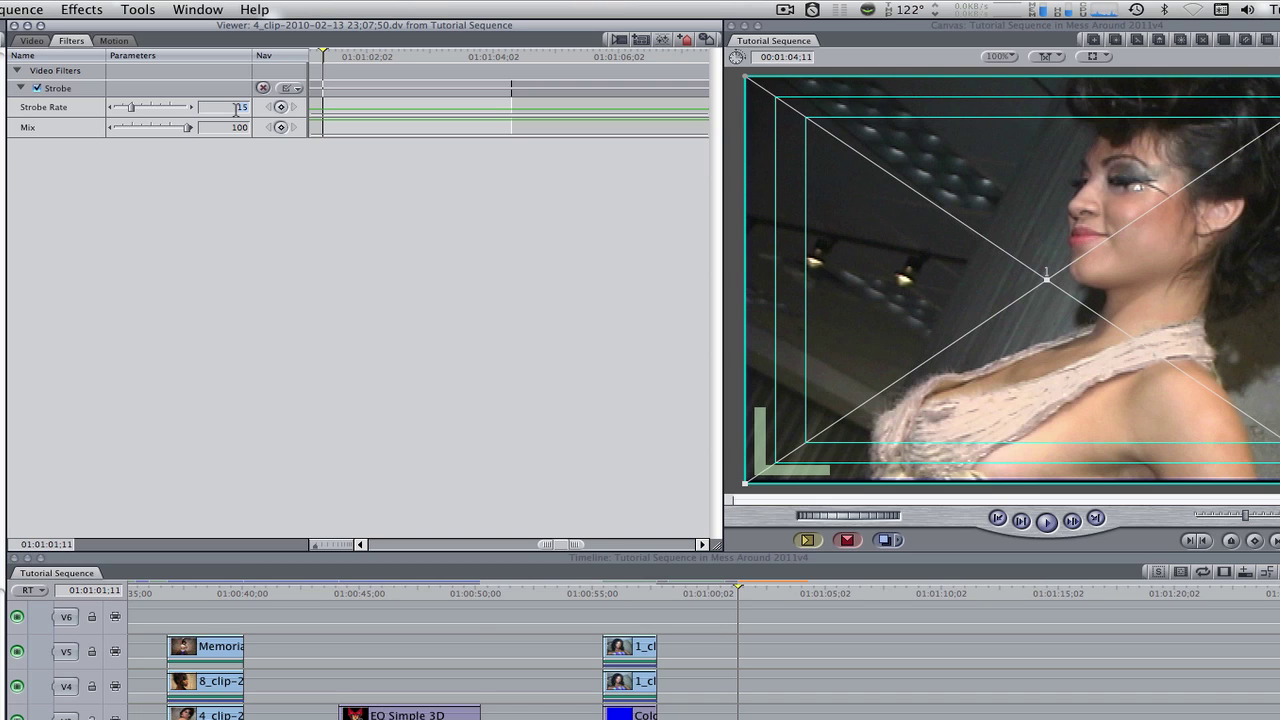
double_click(238, 107)
text(8)
key(Return)
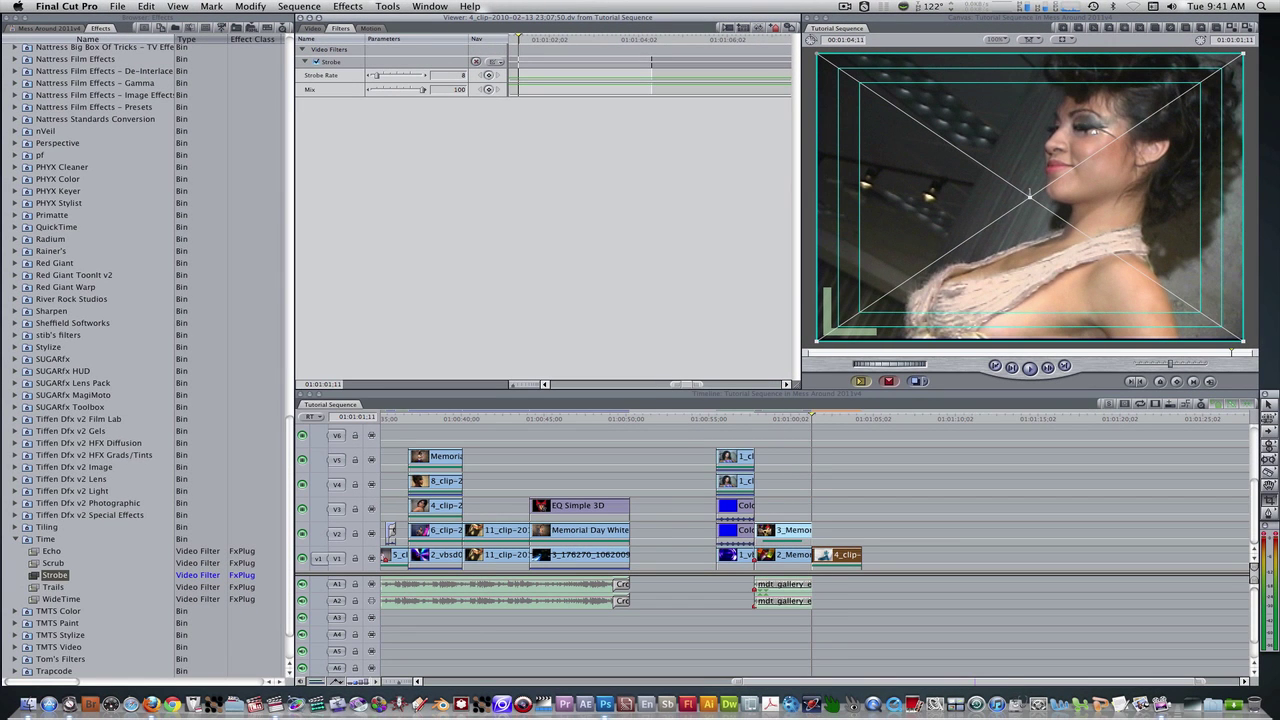
key(super+r)
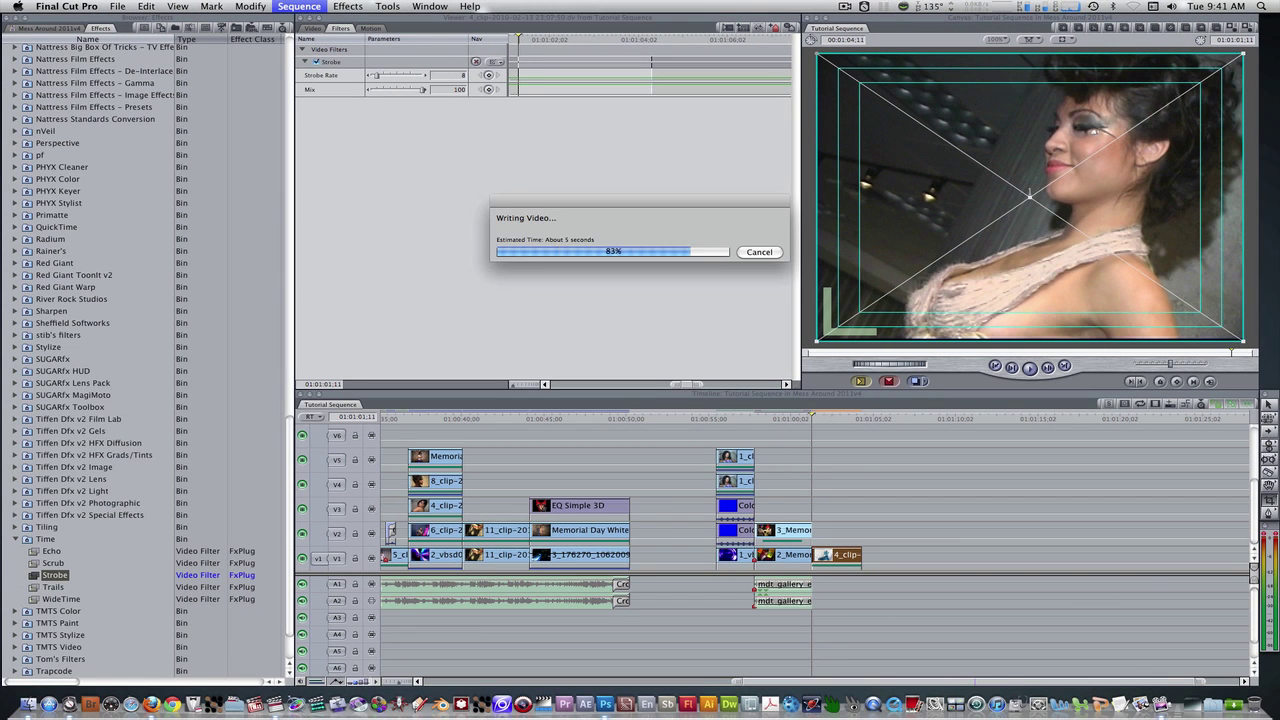
- Mark the strobing clip at the end of V1, play it from In to Out, and clear the marks
click(852, 419)
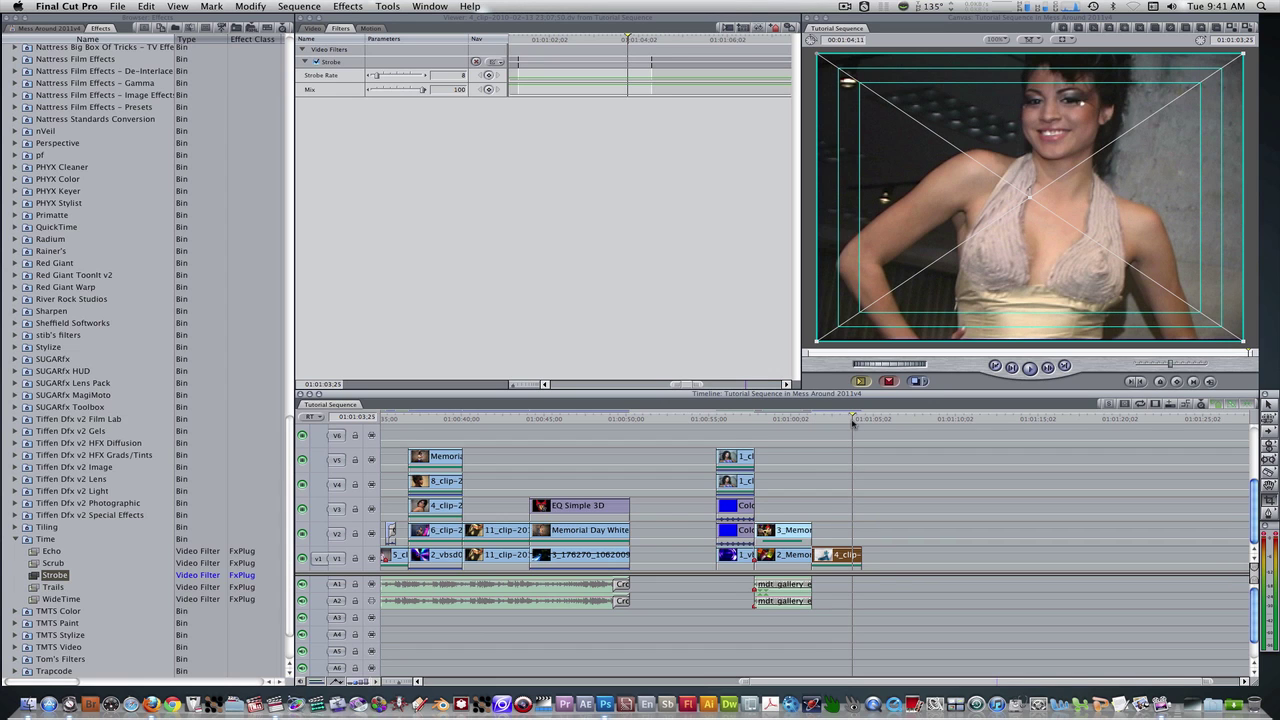
key(x)
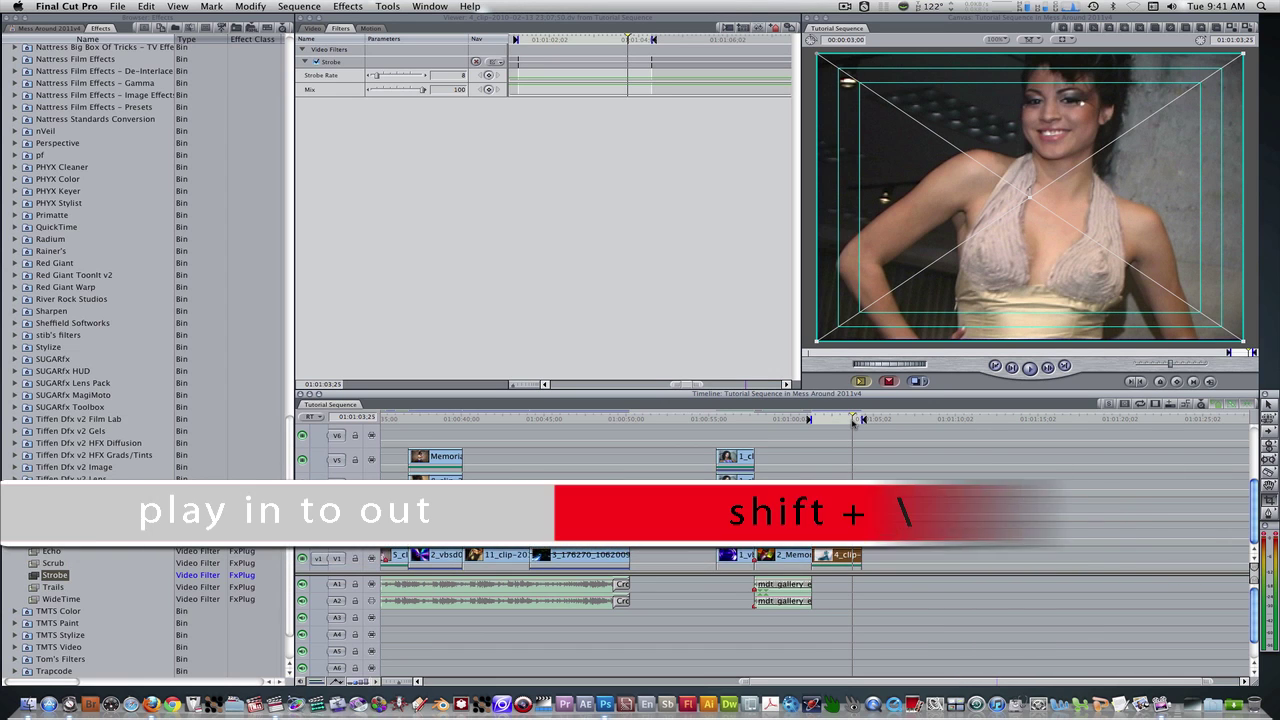
key(shift+backslash)
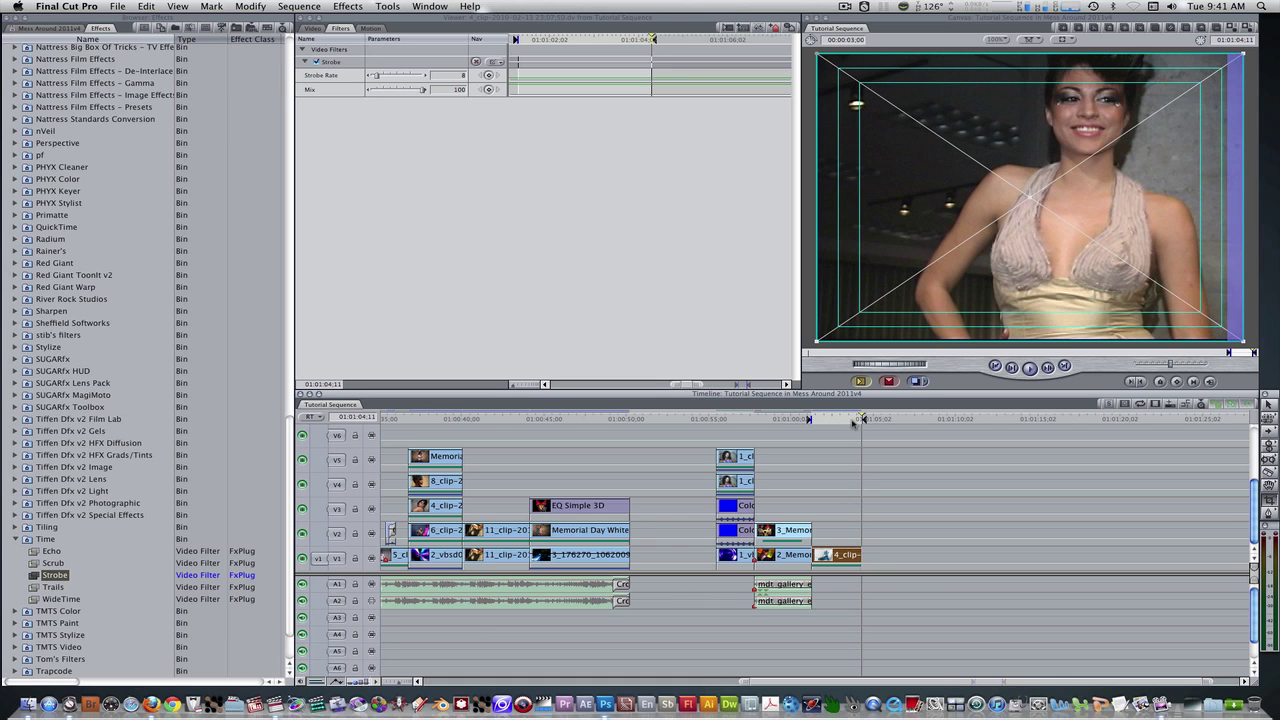
key(alt+x)
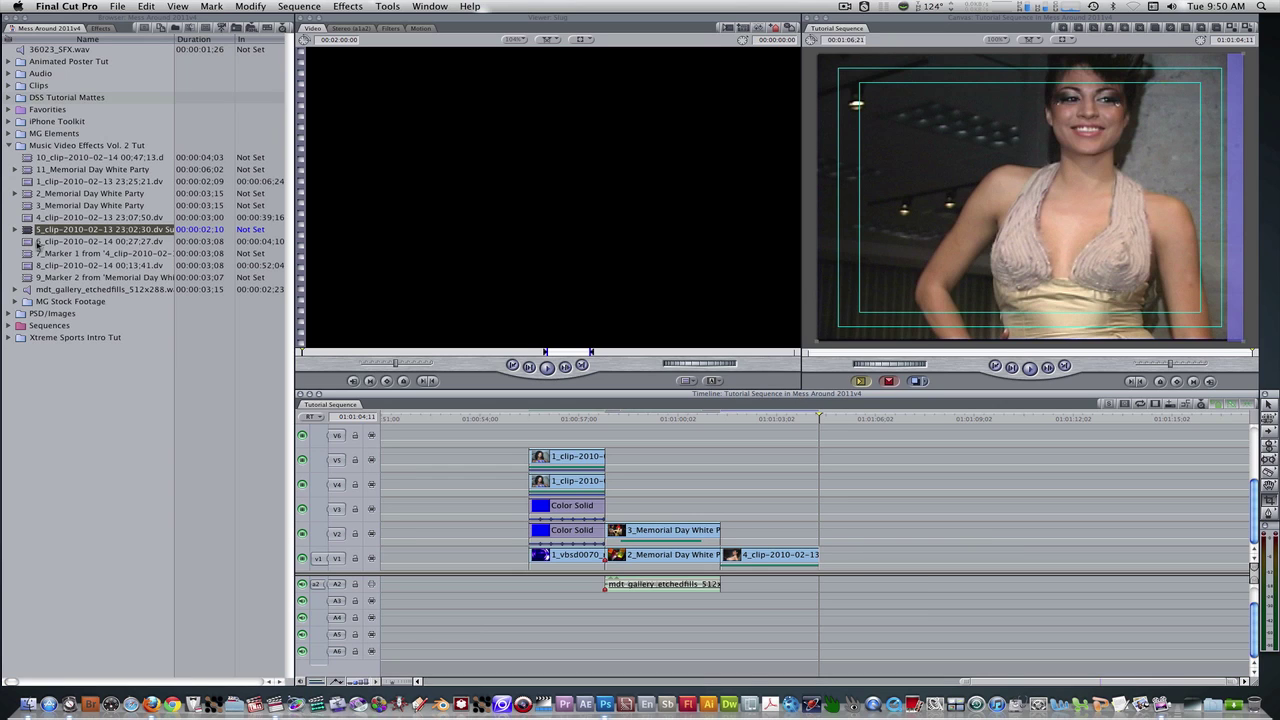
drag(30, 231, 836, 555)
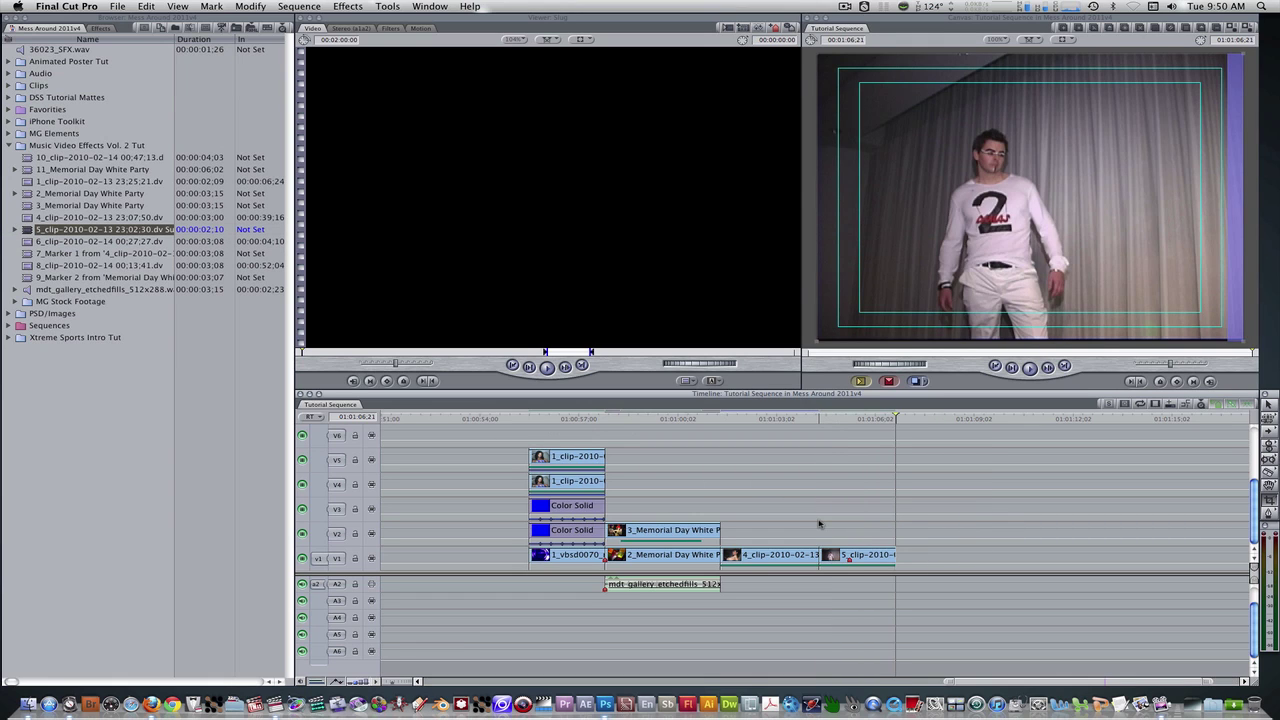
drag(868, 420, 858, 422)
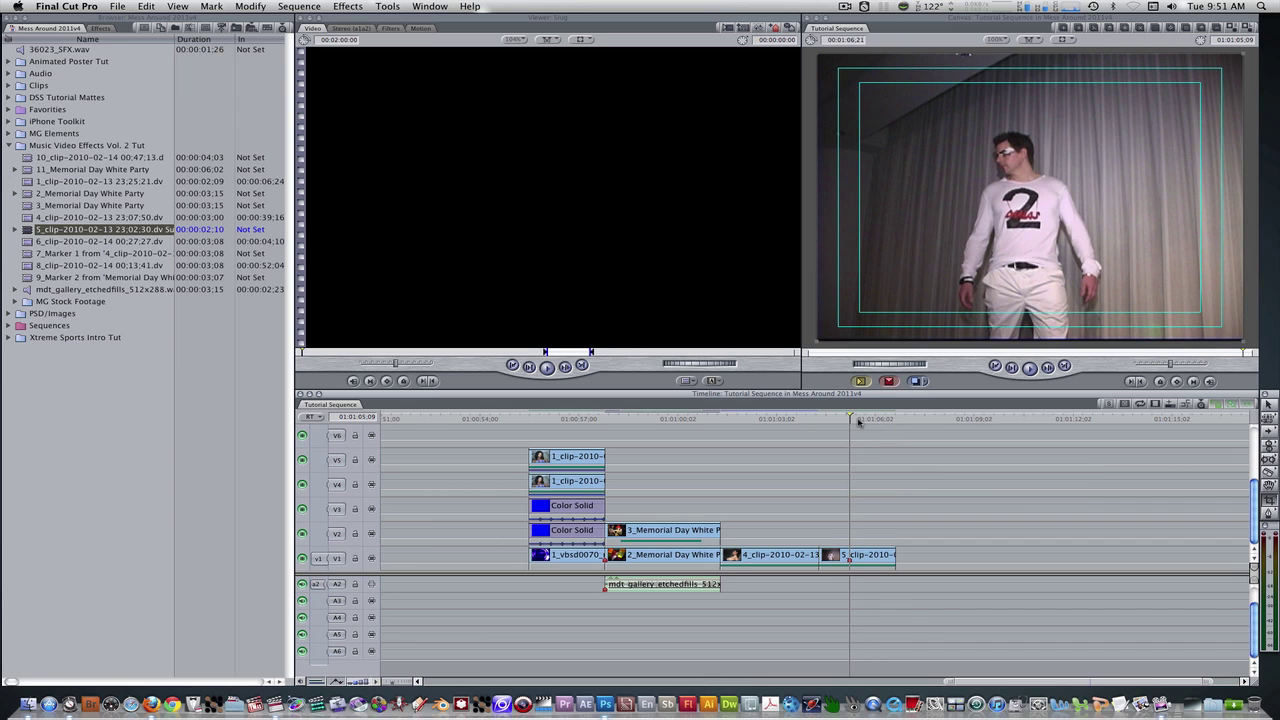
key(i)
key(o)
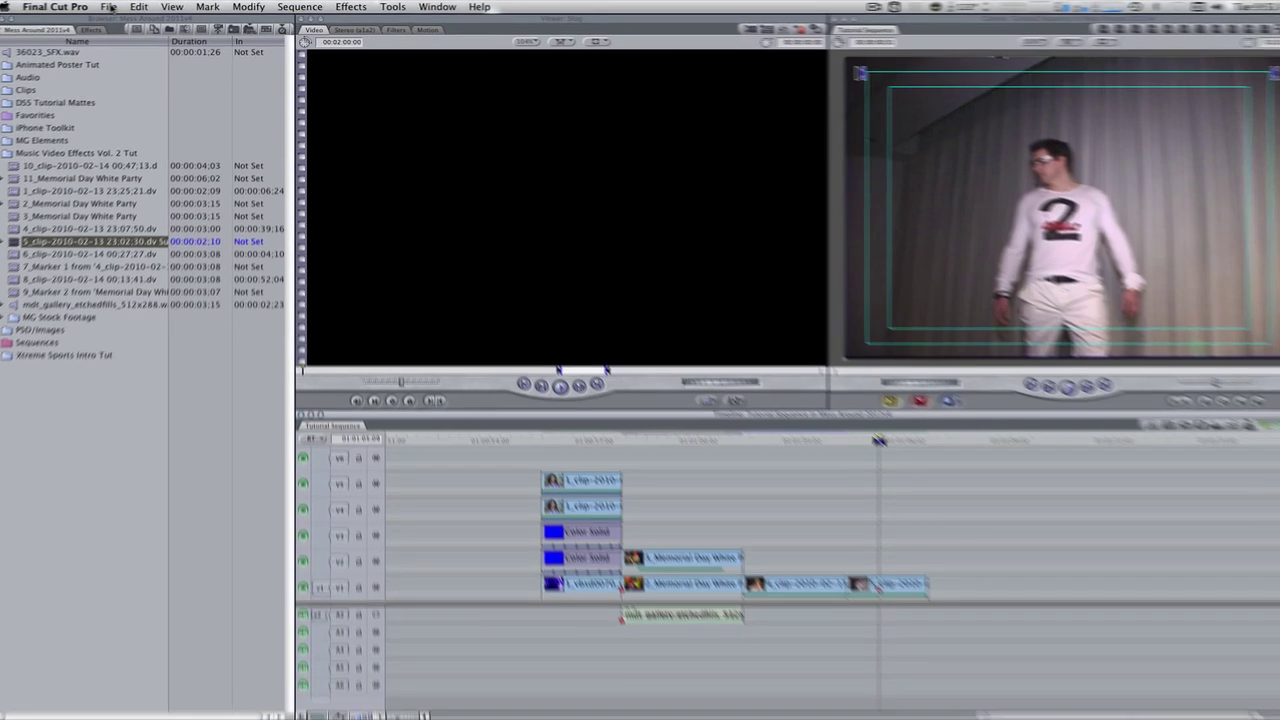
- Set up an export of the marked frame as a Still Image in PNG format, and cancel the save
click(108, 7)
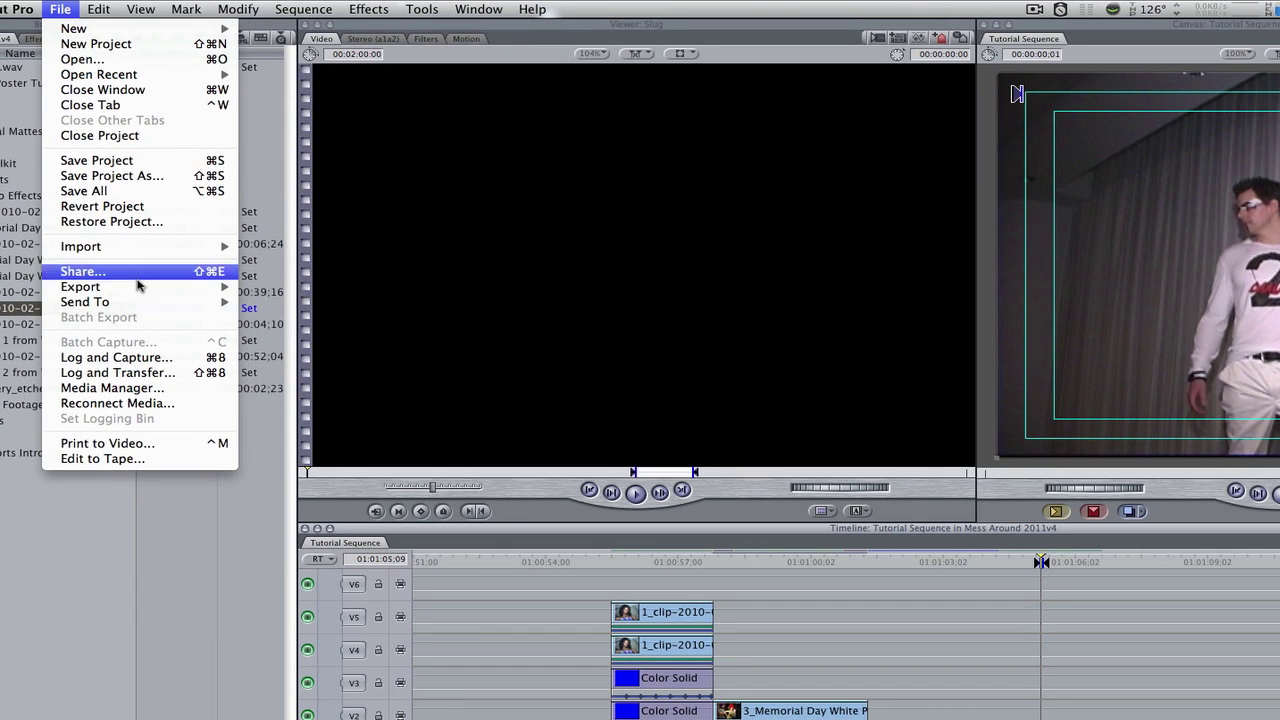
mouse_move(138, 286)
click(348, 306)
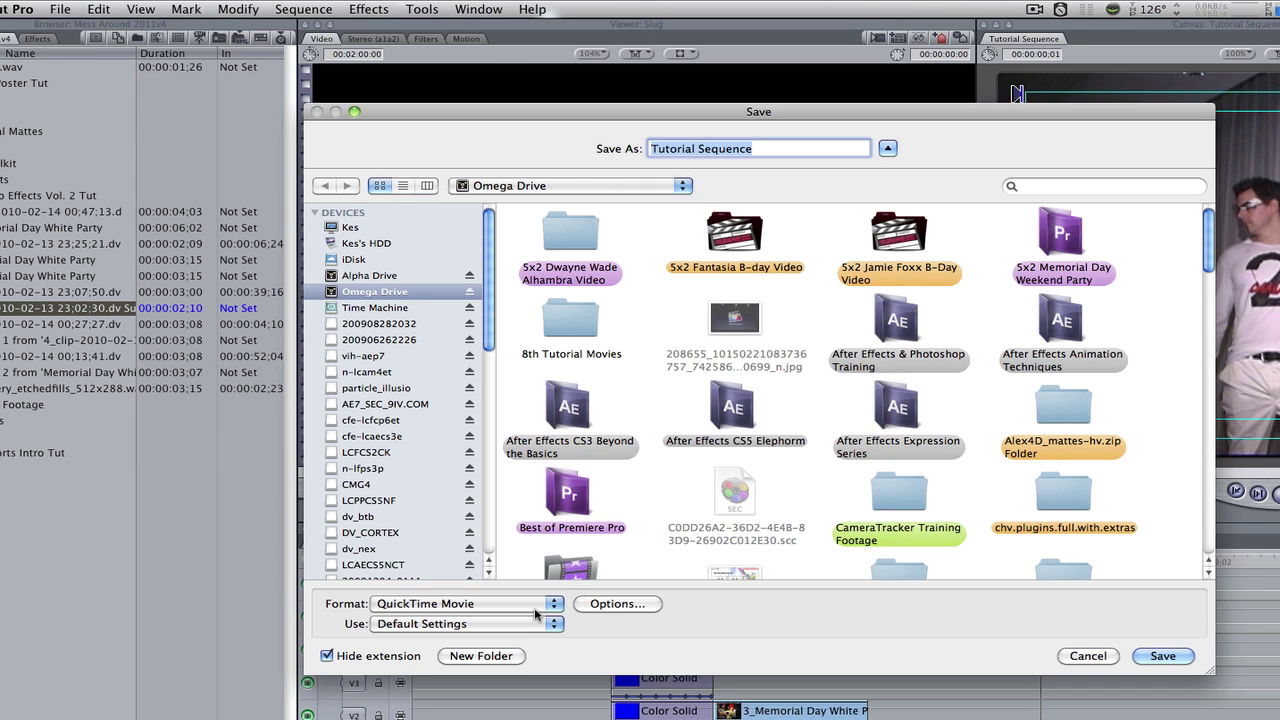
click(536, 606)
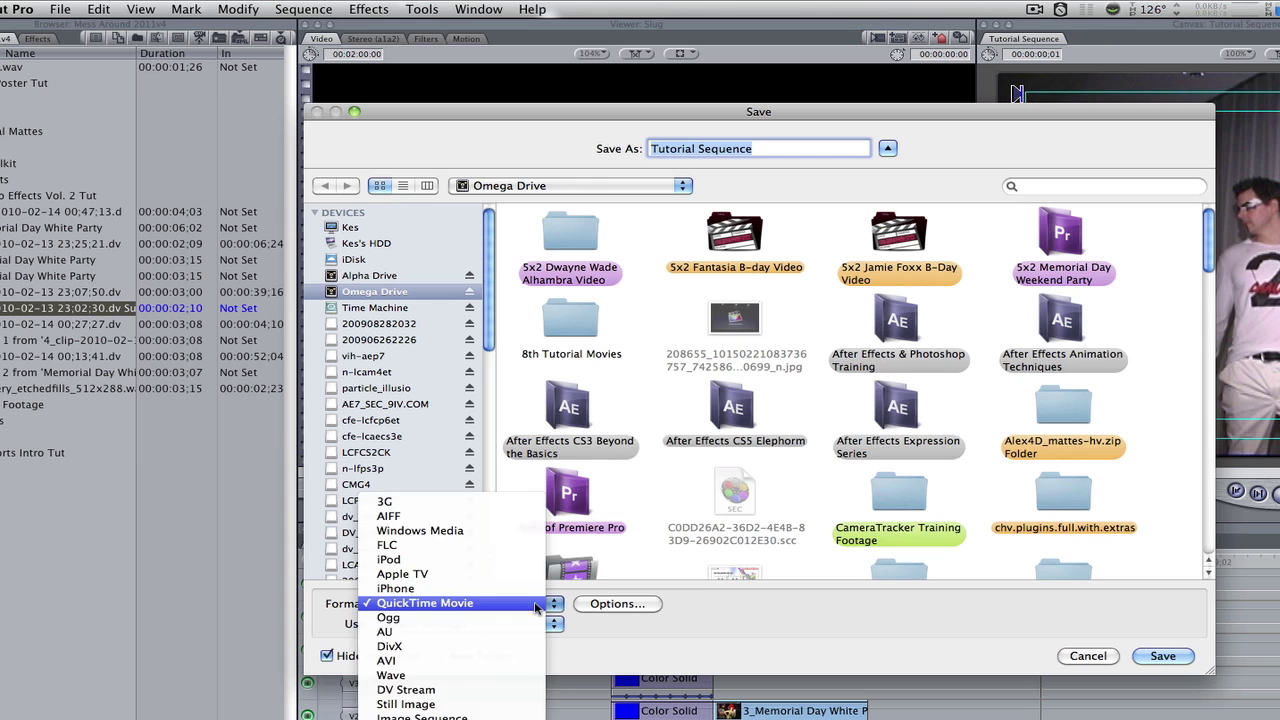
click(485, 704)
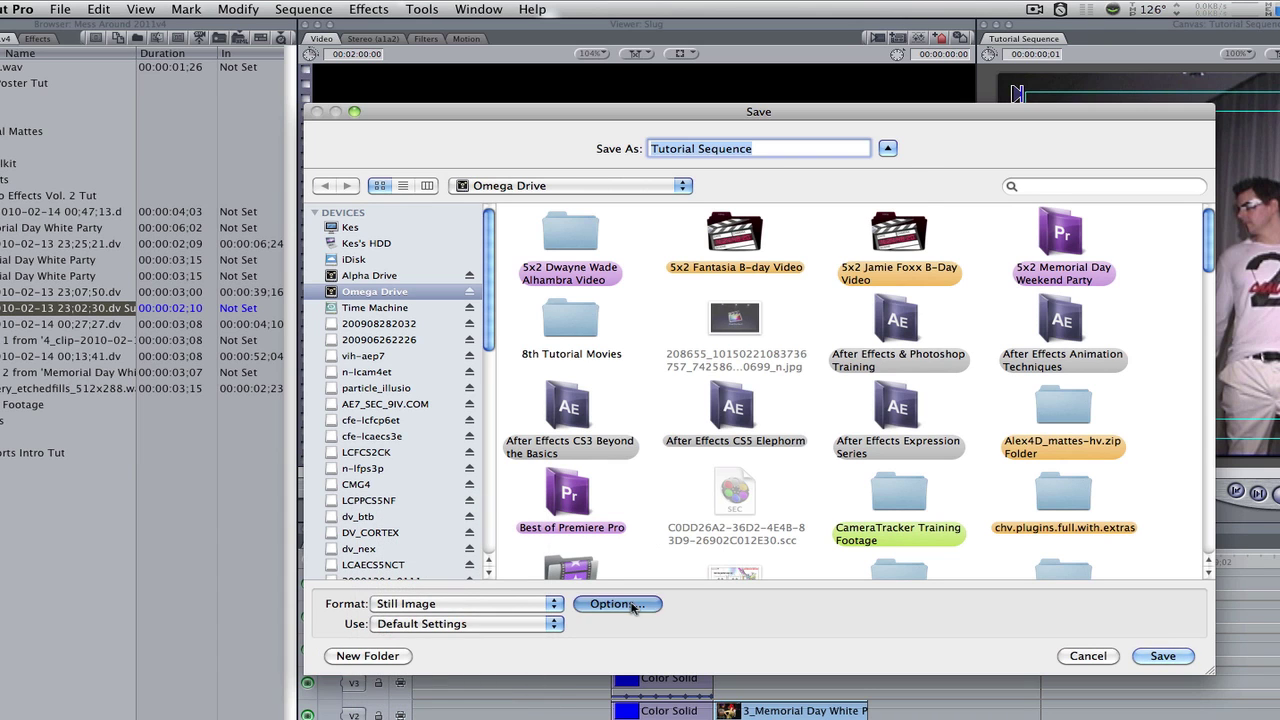
click(630, 604)
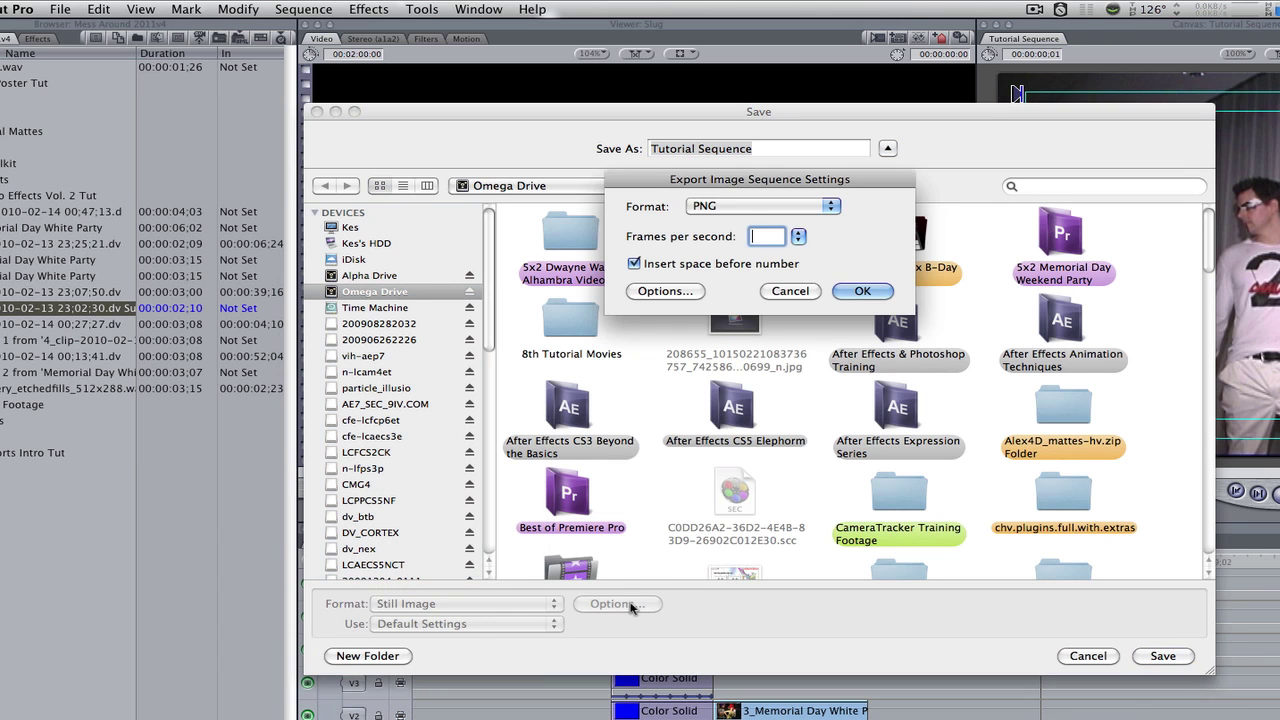
click(800, 207)
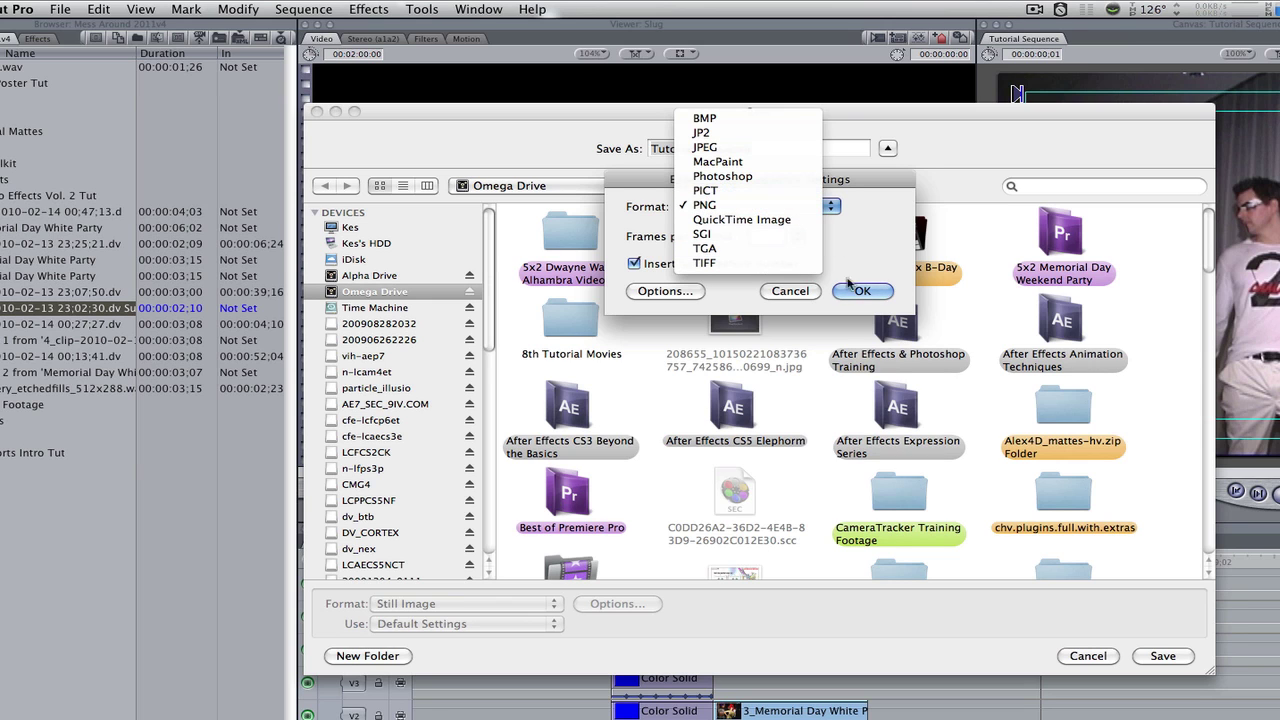
click(848, 284)
click(862, 290)
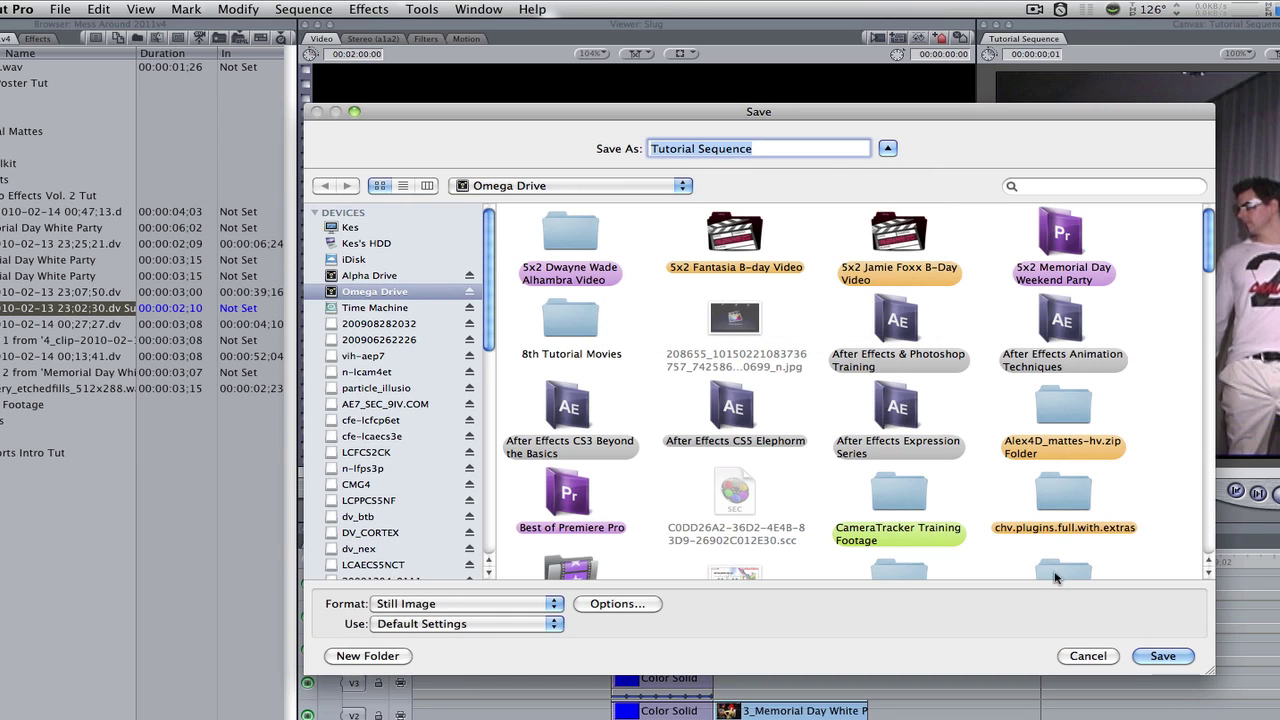
click(1100, 658)
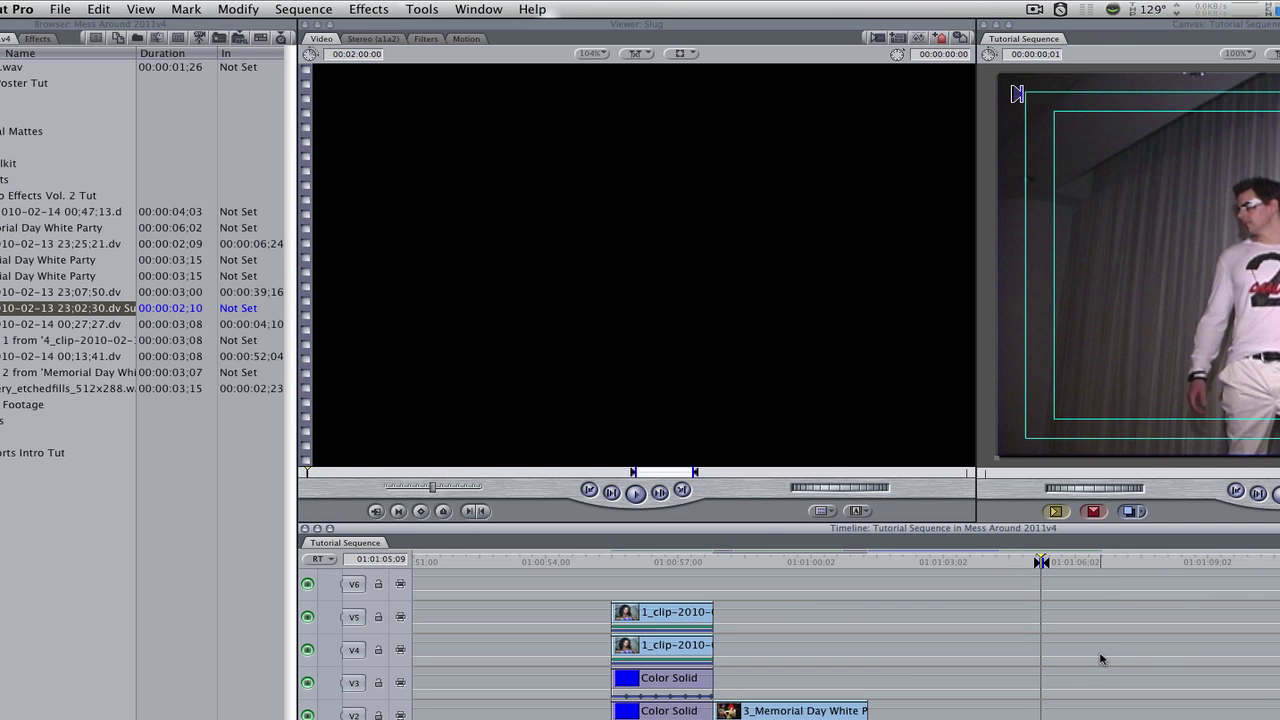
- Switch to Photoshop and toggle the layer visibility in Model FF.psd to check the cut-out model on Layer 0 copy
key(super+Tab)
key(super+Tab)
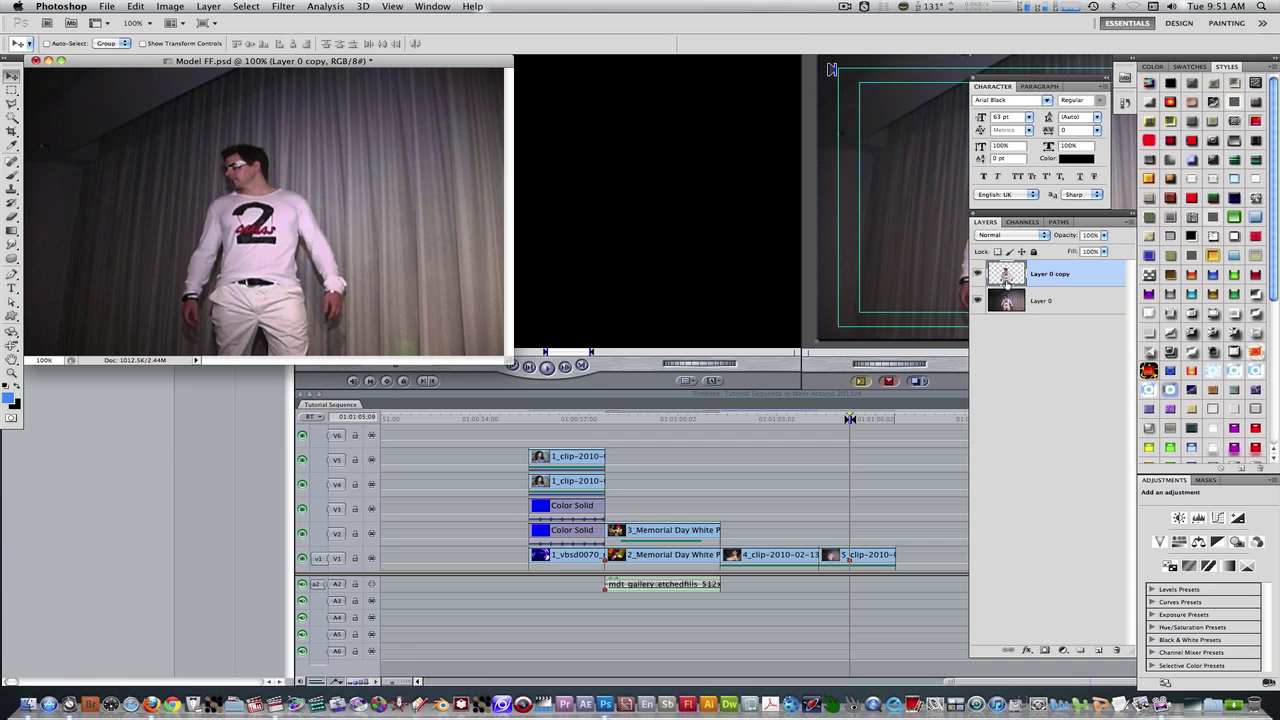
click(977, 300)
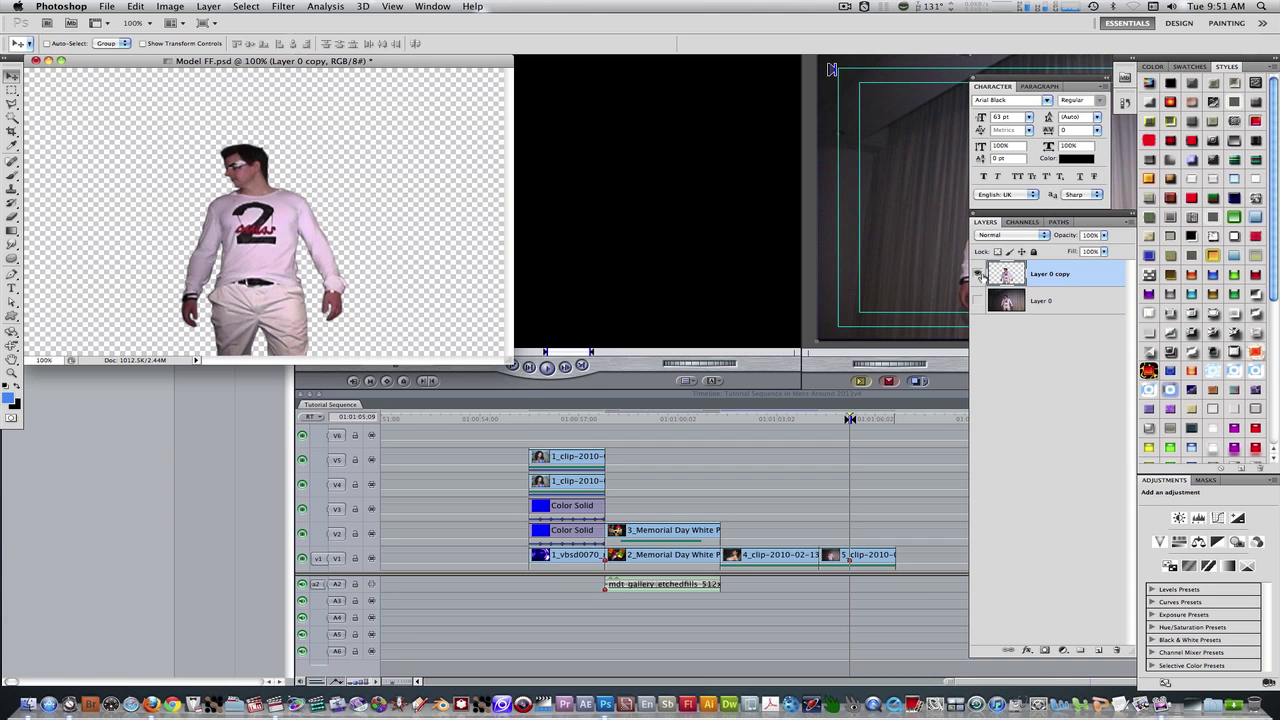
alt+click(984, 277)
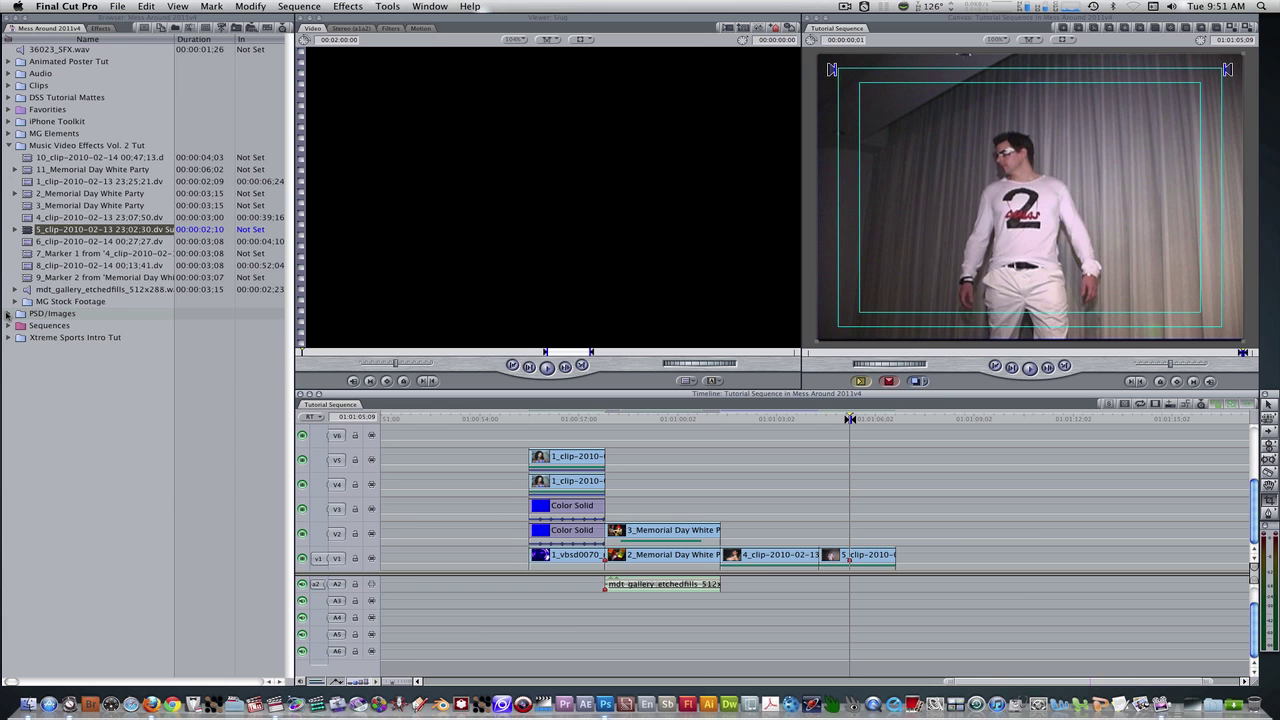
- Switch to Final Cut Pro, open Model FF.psd from the PSD/Images bin, solo its Layer 0 copy, and close it
click(7, 314)
click(7, 314)
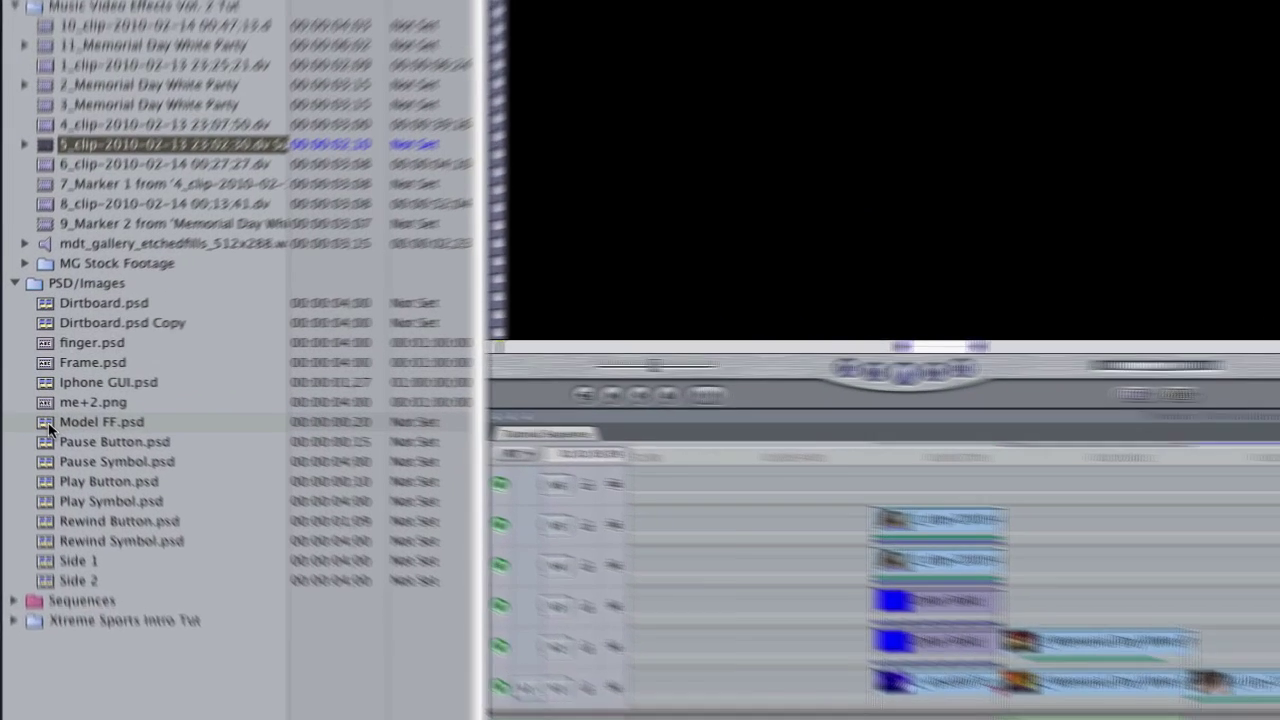
click(30, 399)
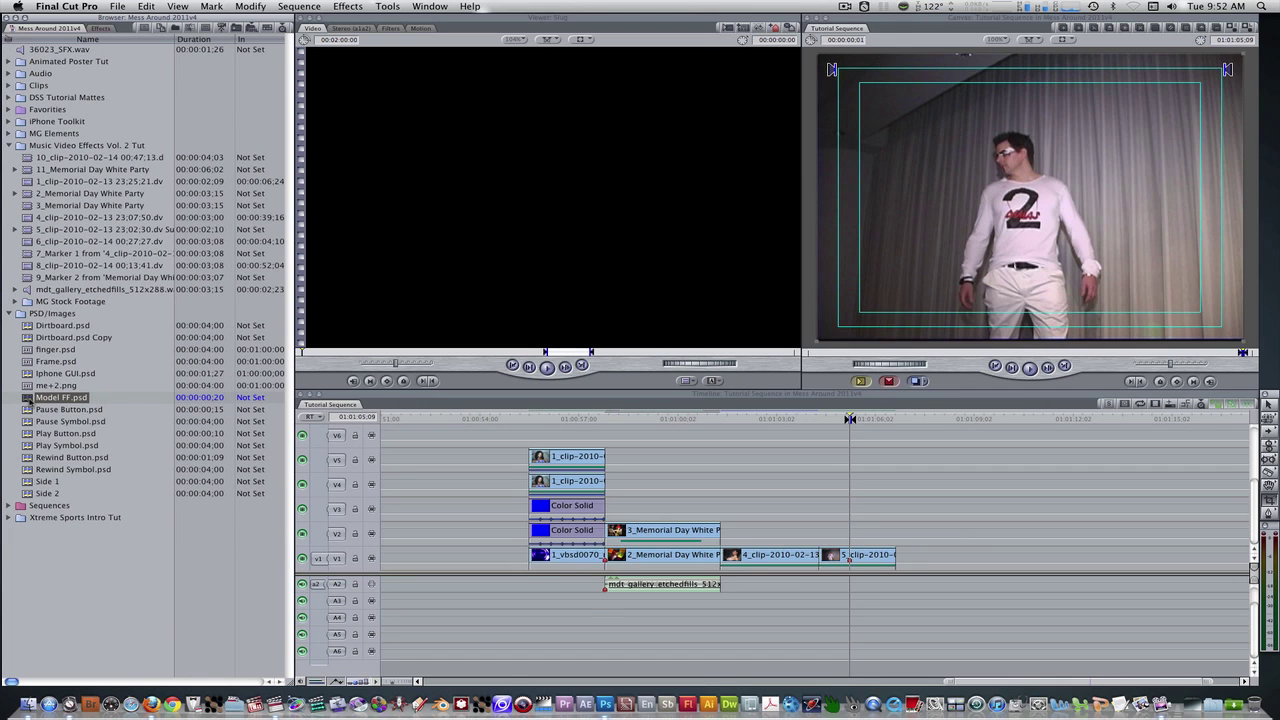
double_click(30, 398)
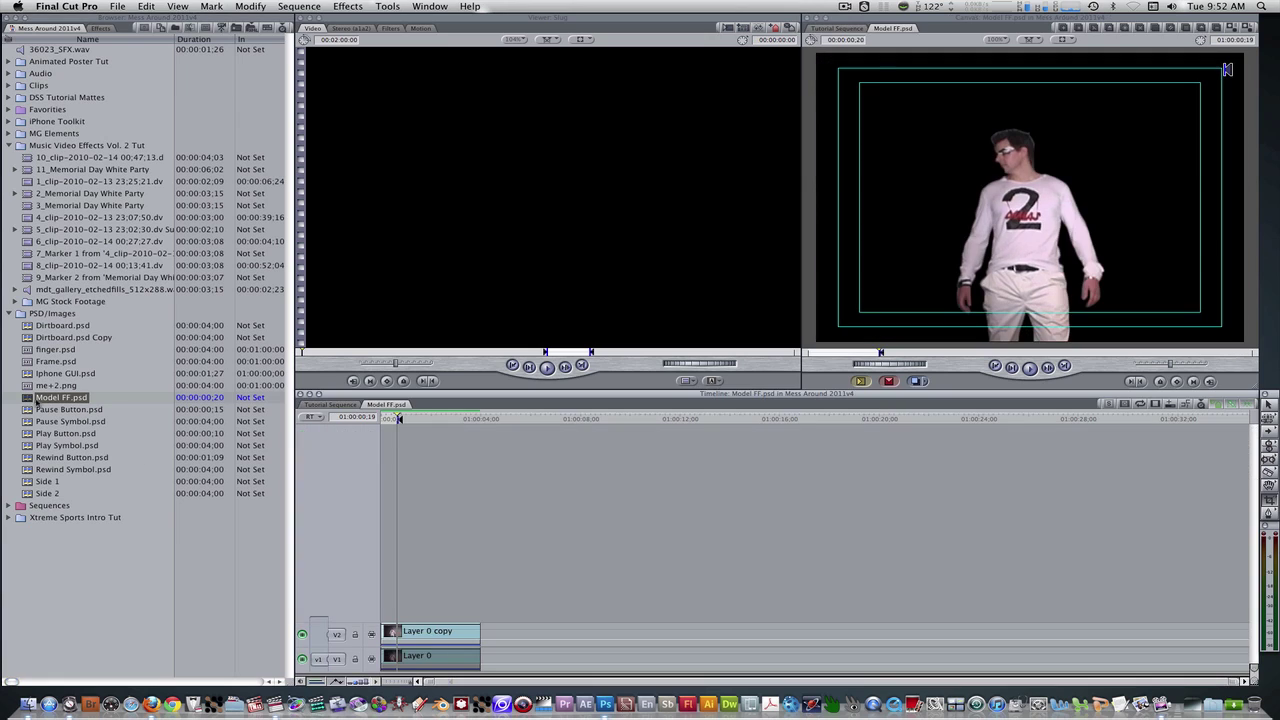
click(440, 636)
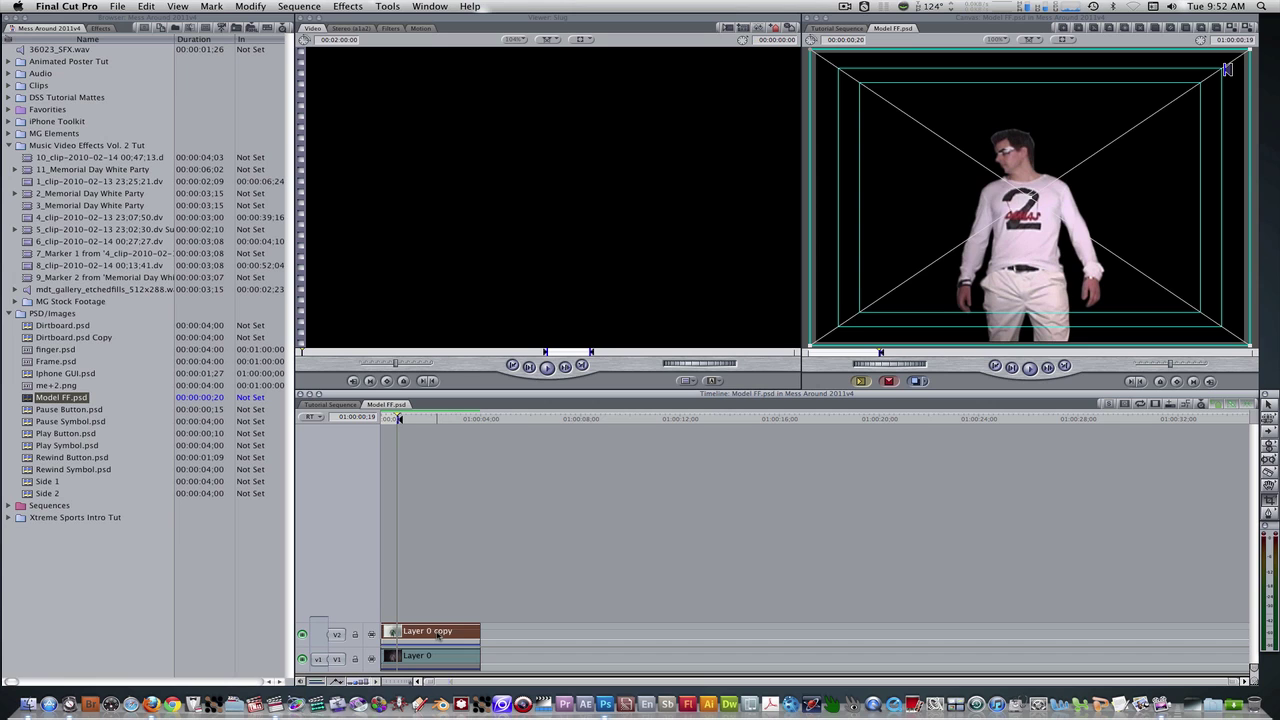
key(ctrl+s)
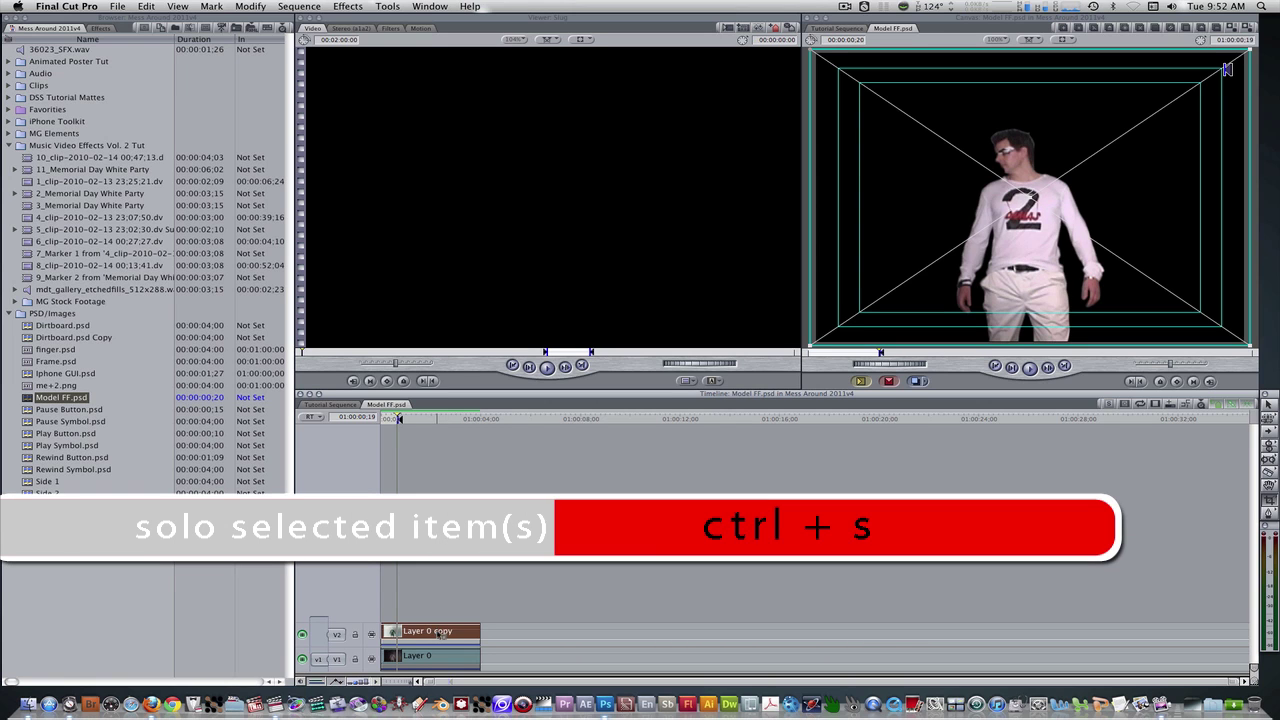
key(ctrl+w)
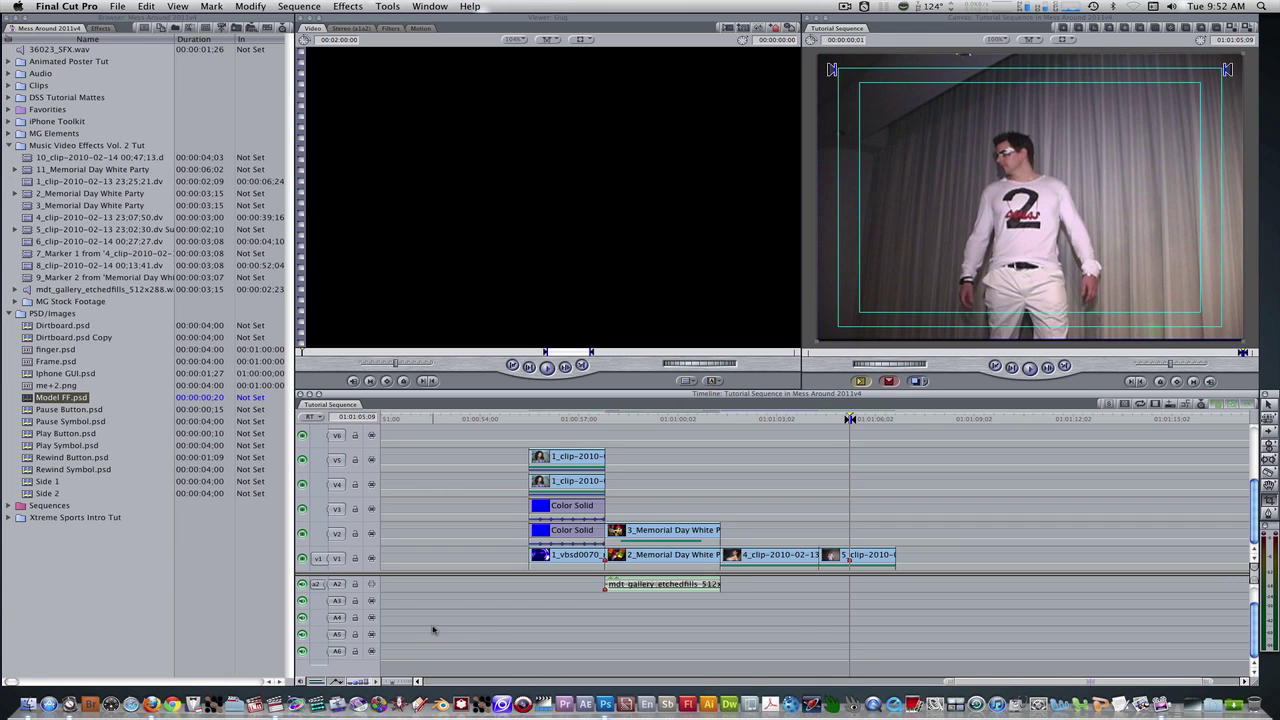
- Load Model FF.psd into the Viewer, set its duration to 20 frames, and place it on V2 at the playhead above the last clip
drag(30, 398, 575, 243)
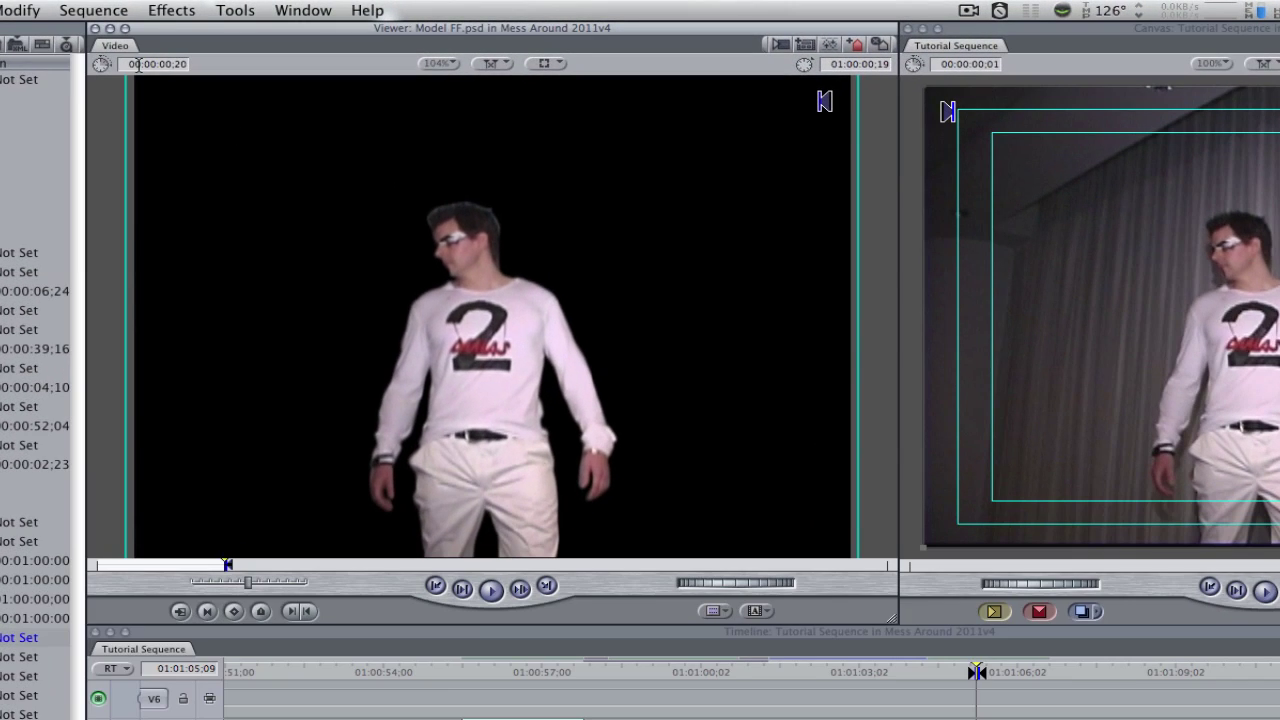
text(20)
key(Return)
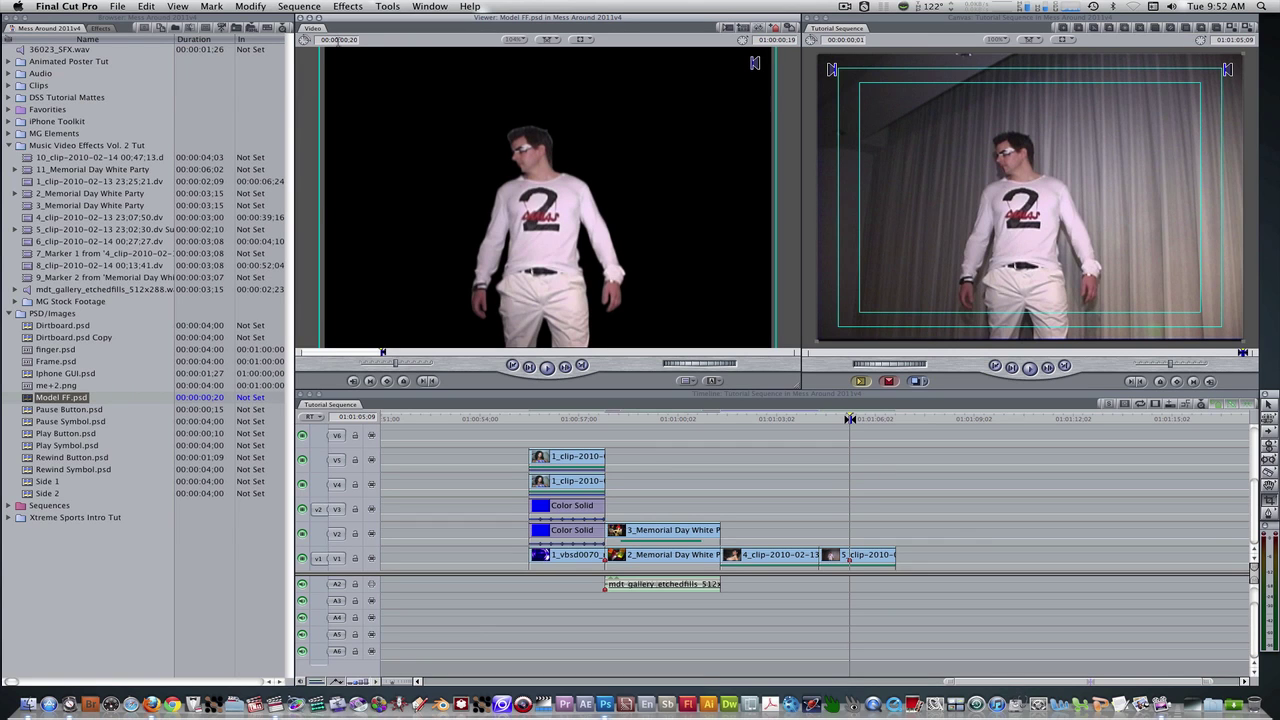
drag(669, 134, 864, 530)
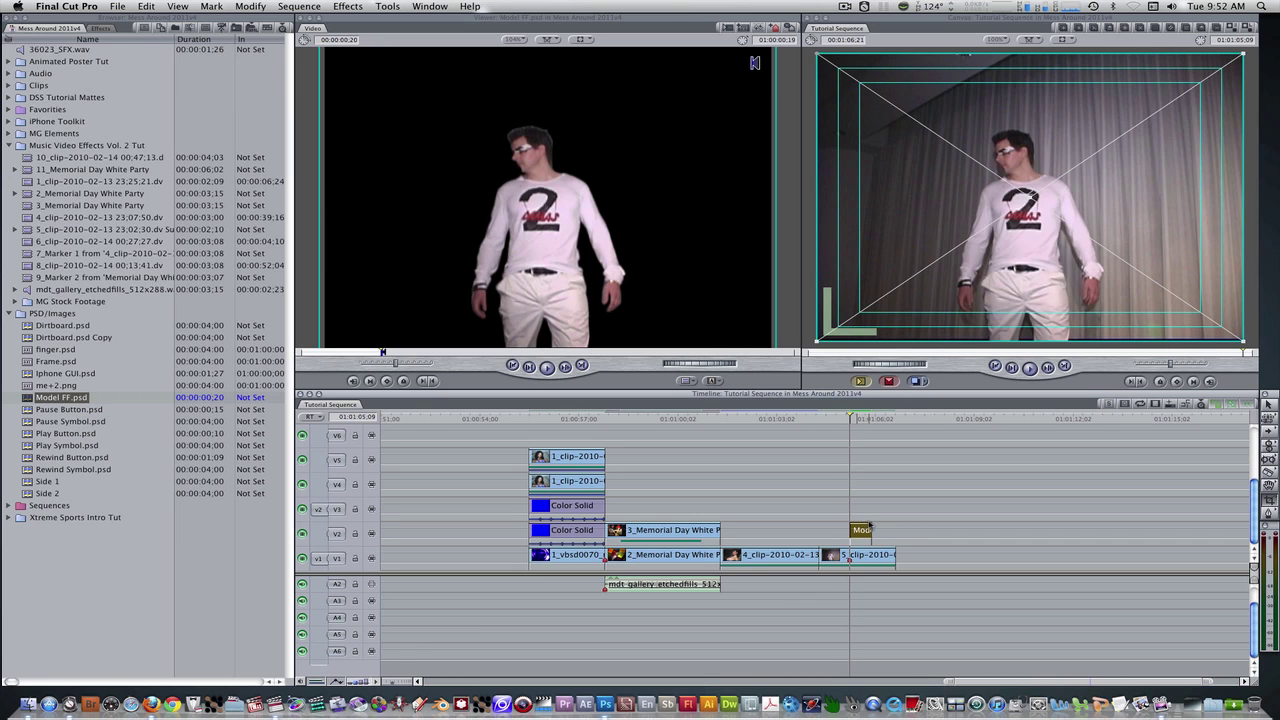
- Keyframe the Scale of the Model FF.psd clip on V2 from 100 at its first frame to 450 at 01:01:05;23
double_click(864, 530)
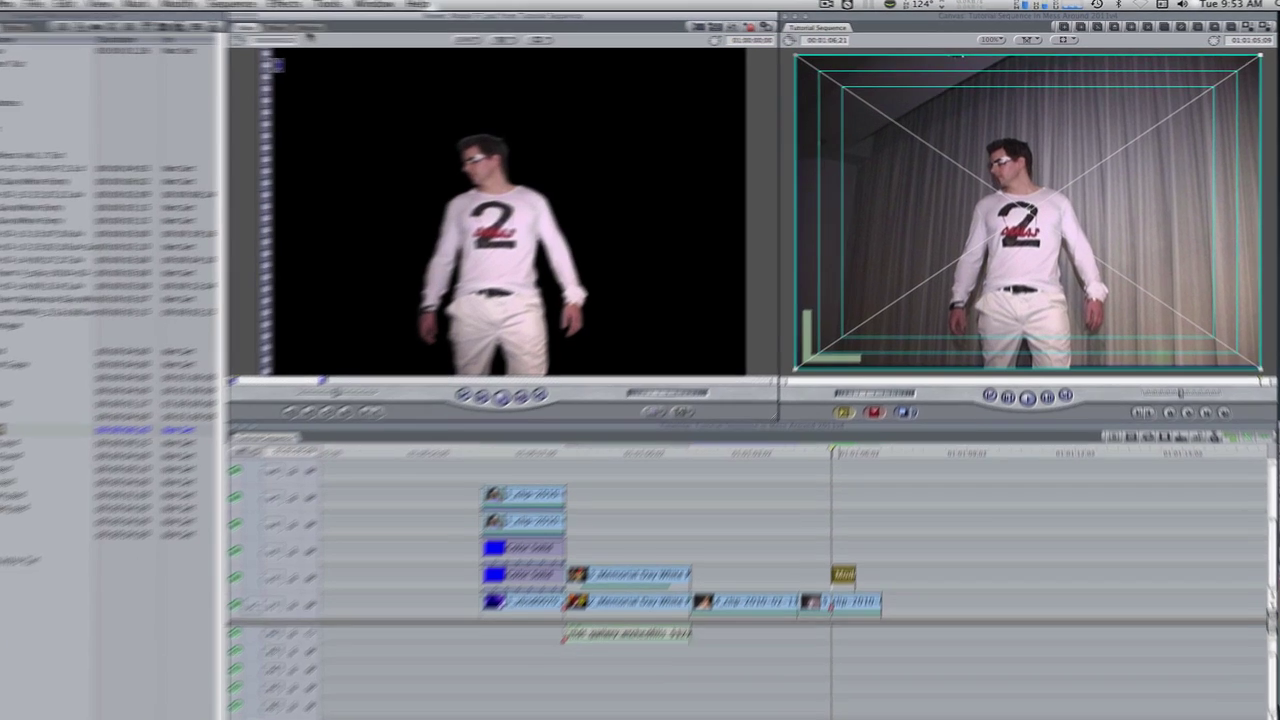
click(371, 28)
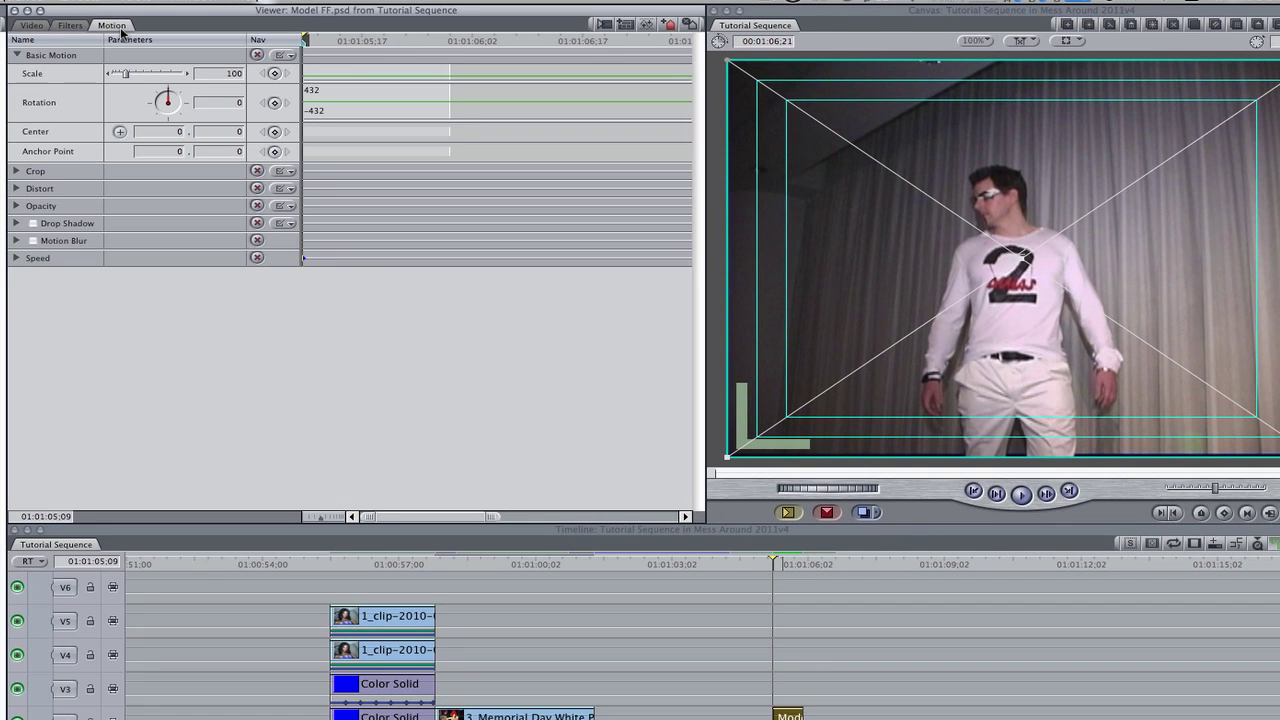
click(275, 77)
text(23)
key(Return)
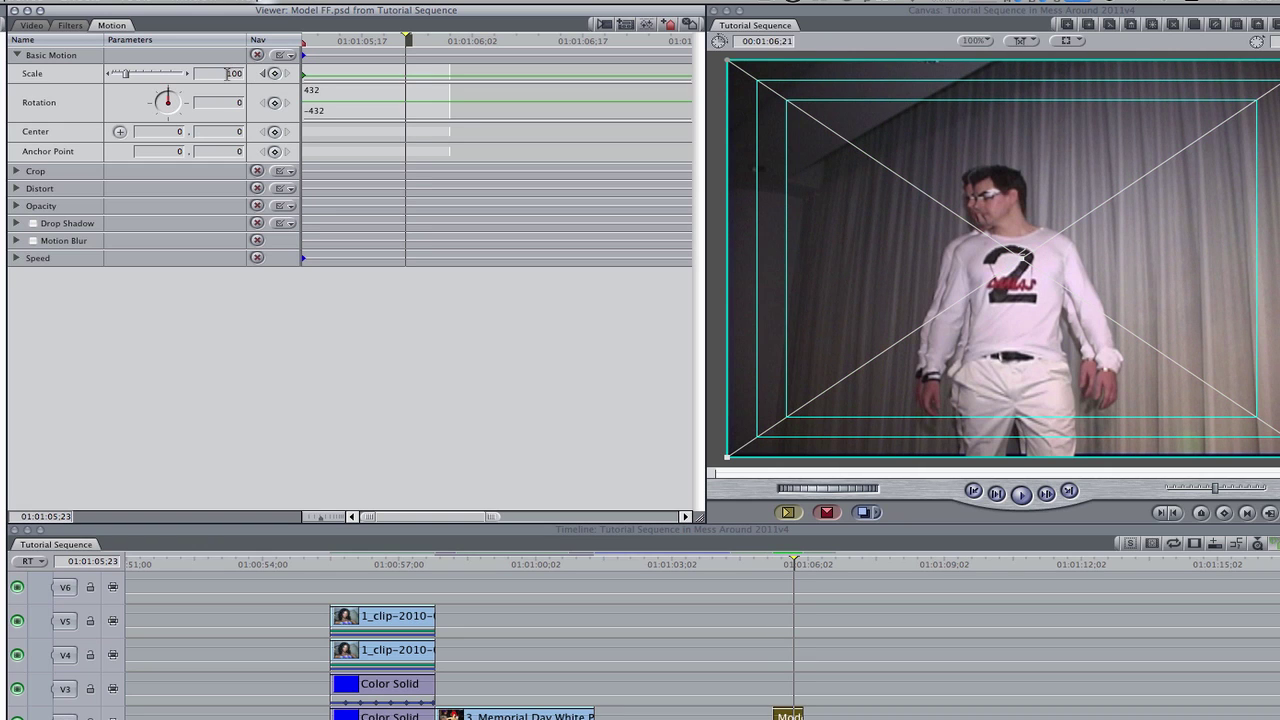
text(450)
key(Return)
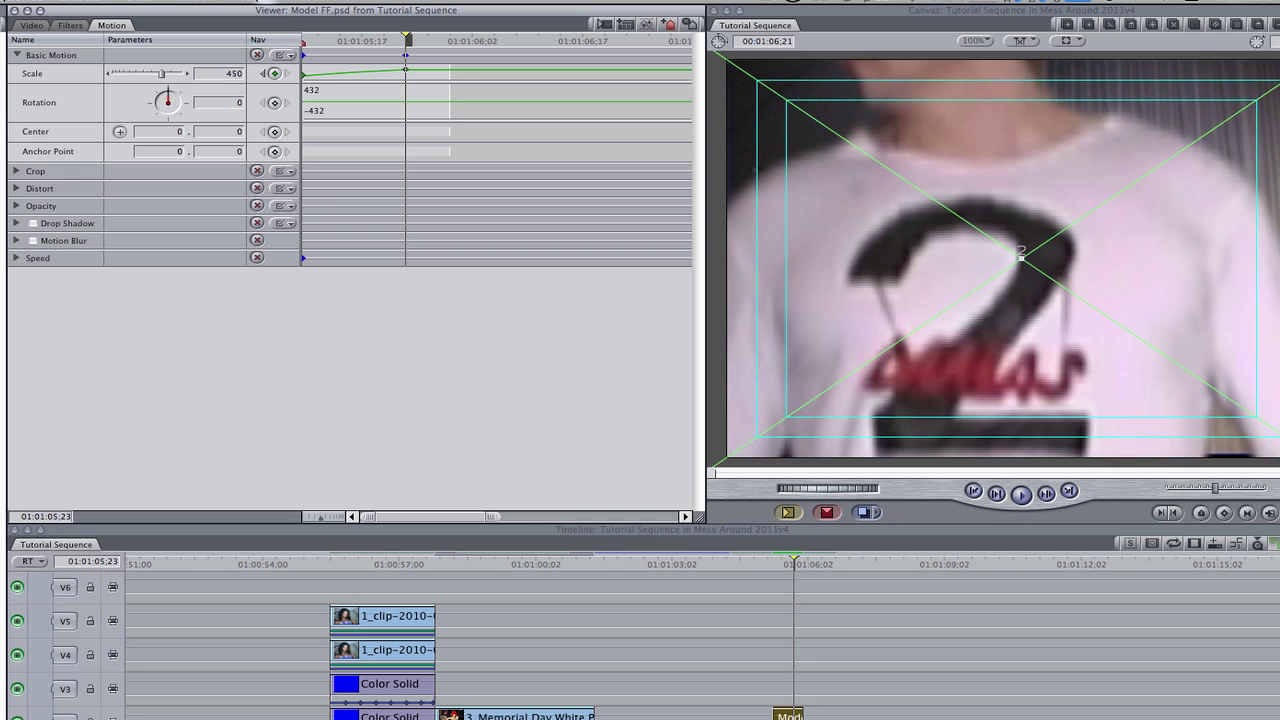
- Set the Opacity of the Model FF.psd clip on V2 to 60 and deselect the clip
click(16, 206)
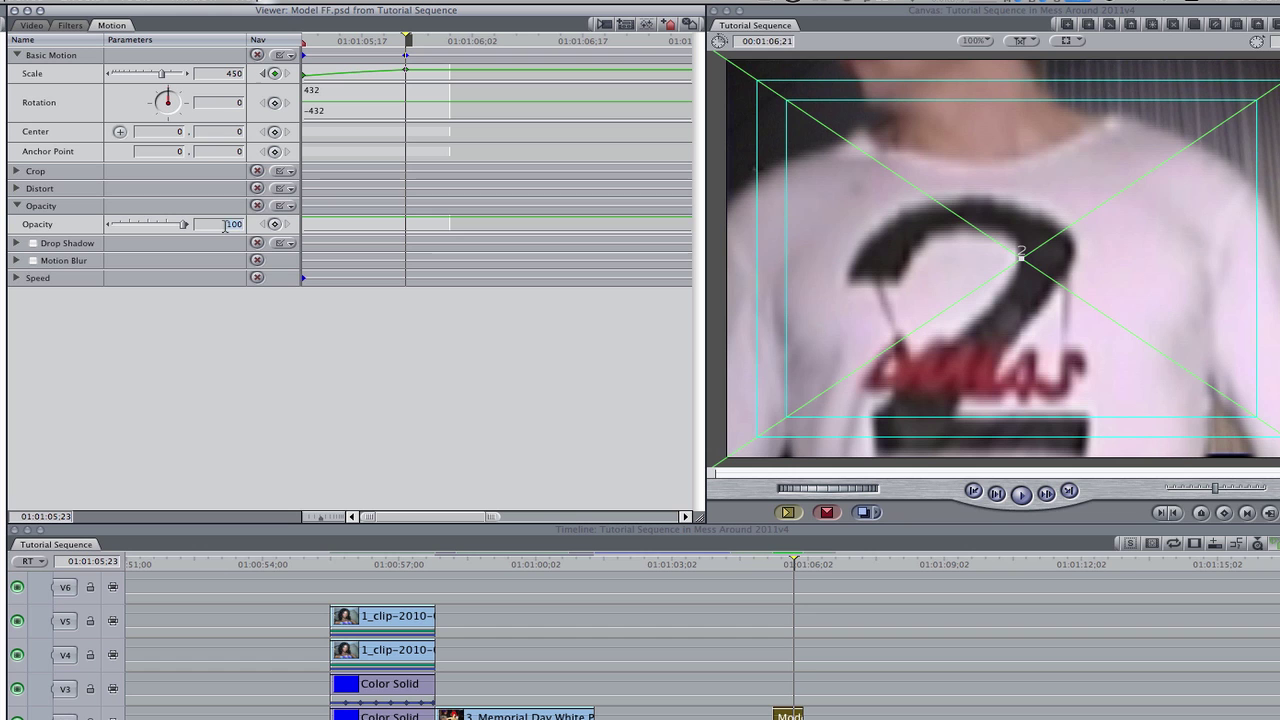
text(60)
key(Return)
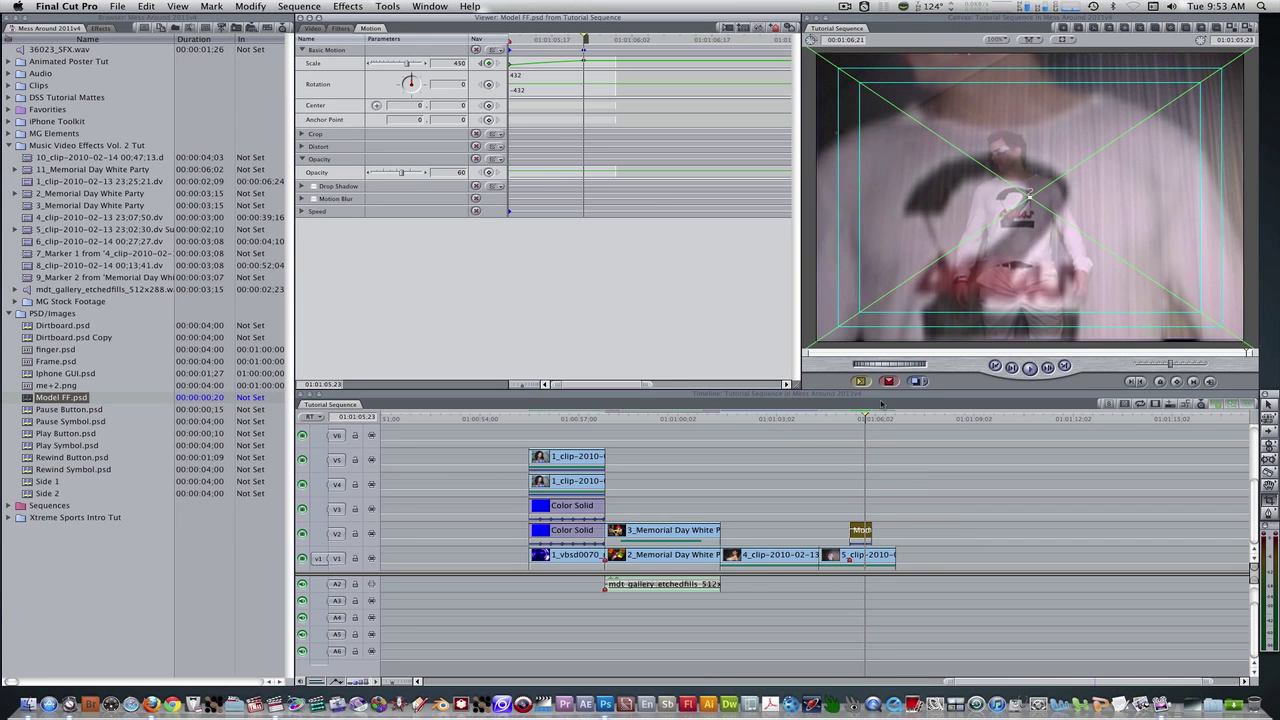
click(816, 562)
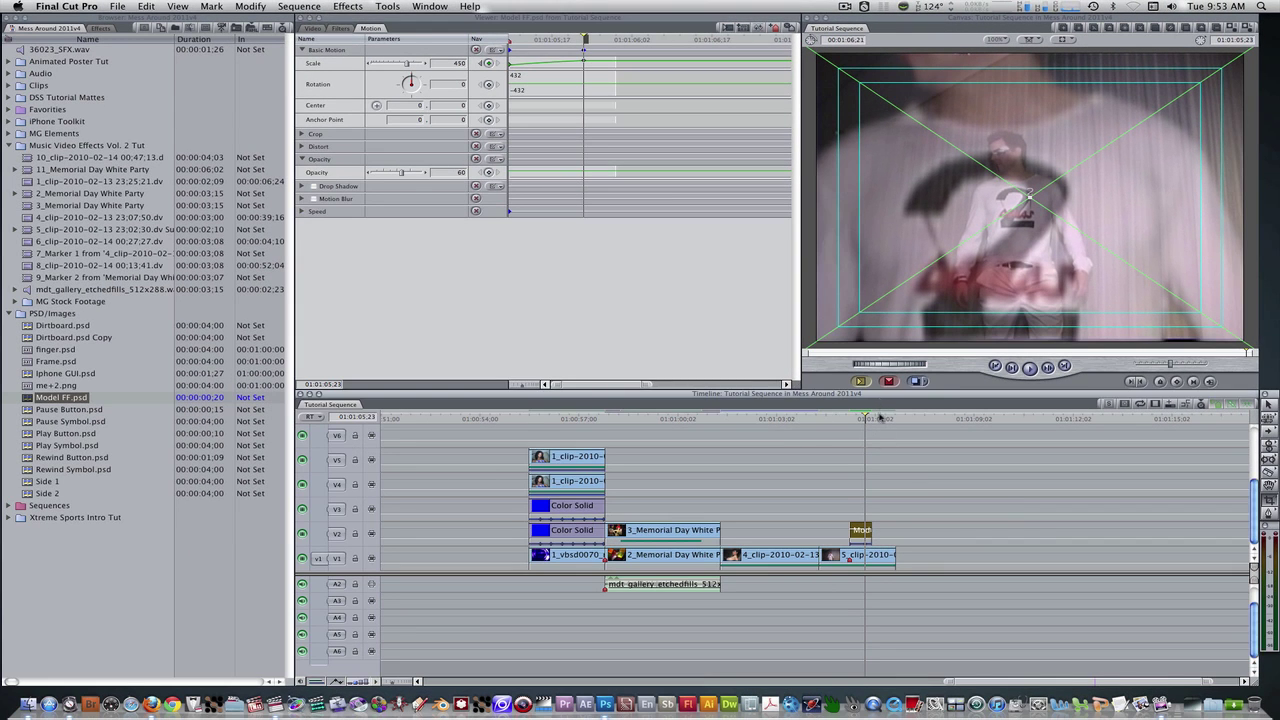
click(868, 529)
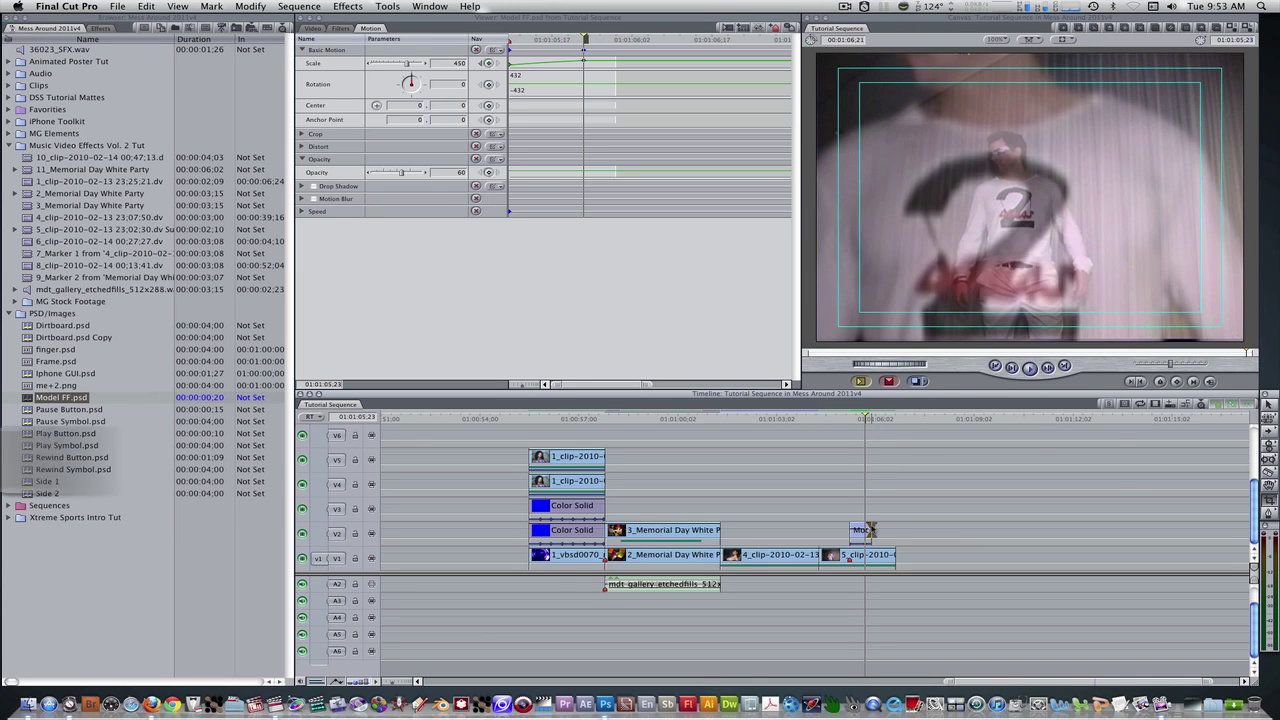
- Add the default cross transition at the end of the Model FF.psd clip on V2 and set its duration to 13 frames
key(super+t)
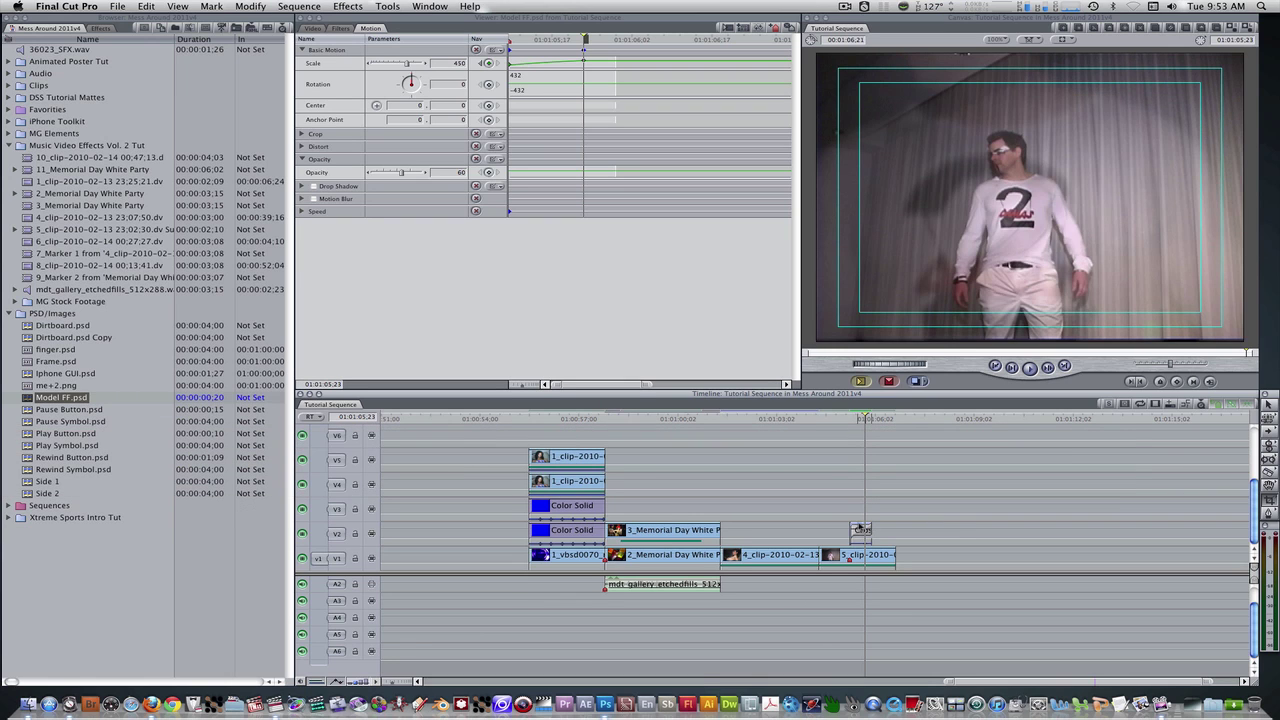
click(864, 531)
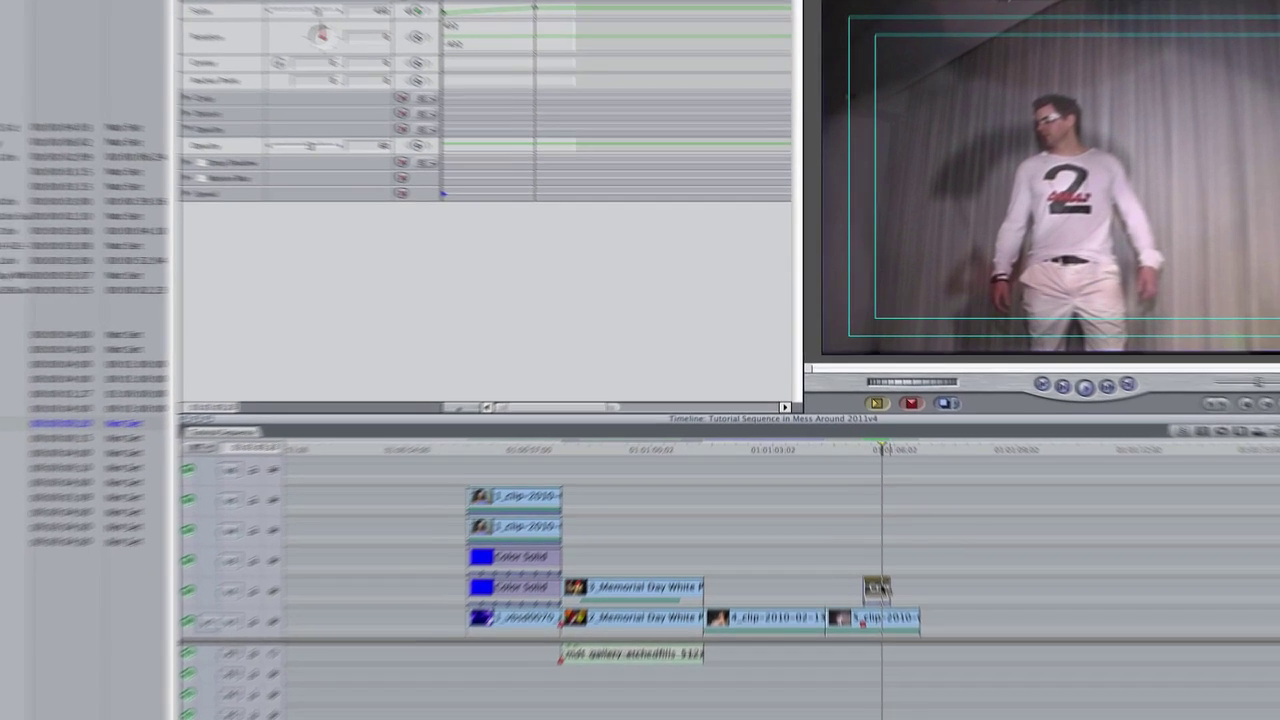
key(ctrl+d)
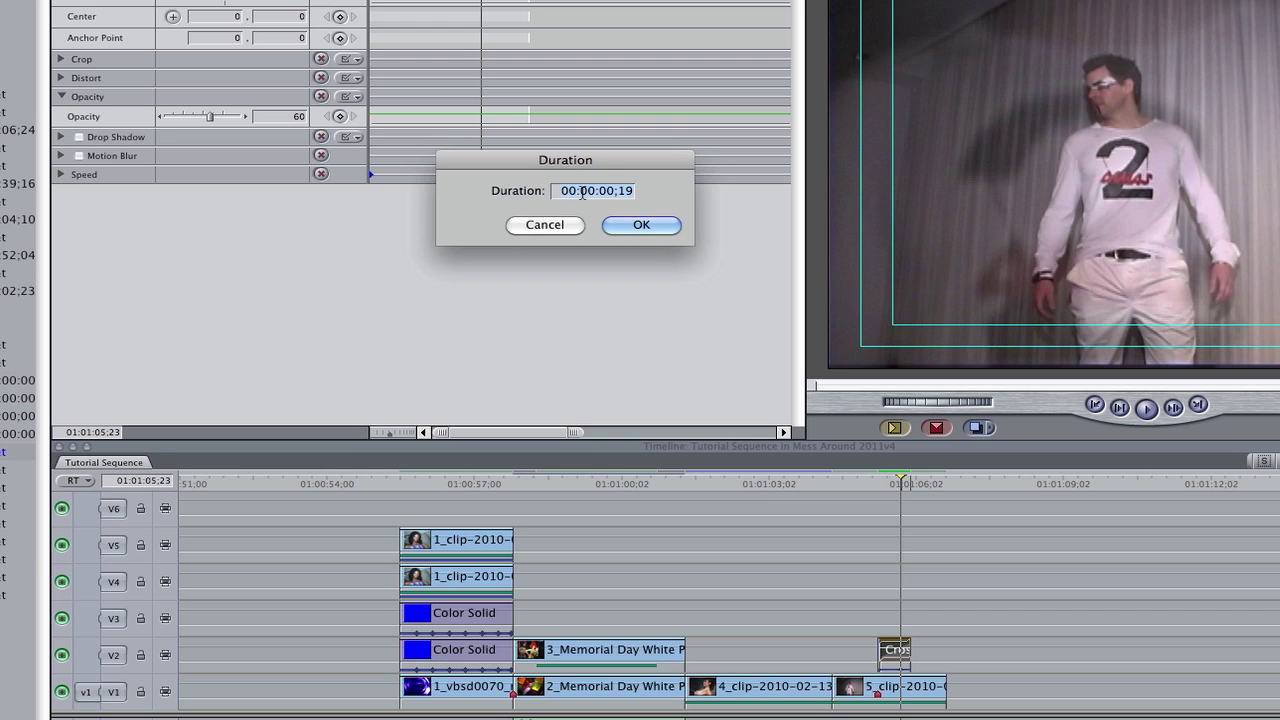
text(13)
key(Return)
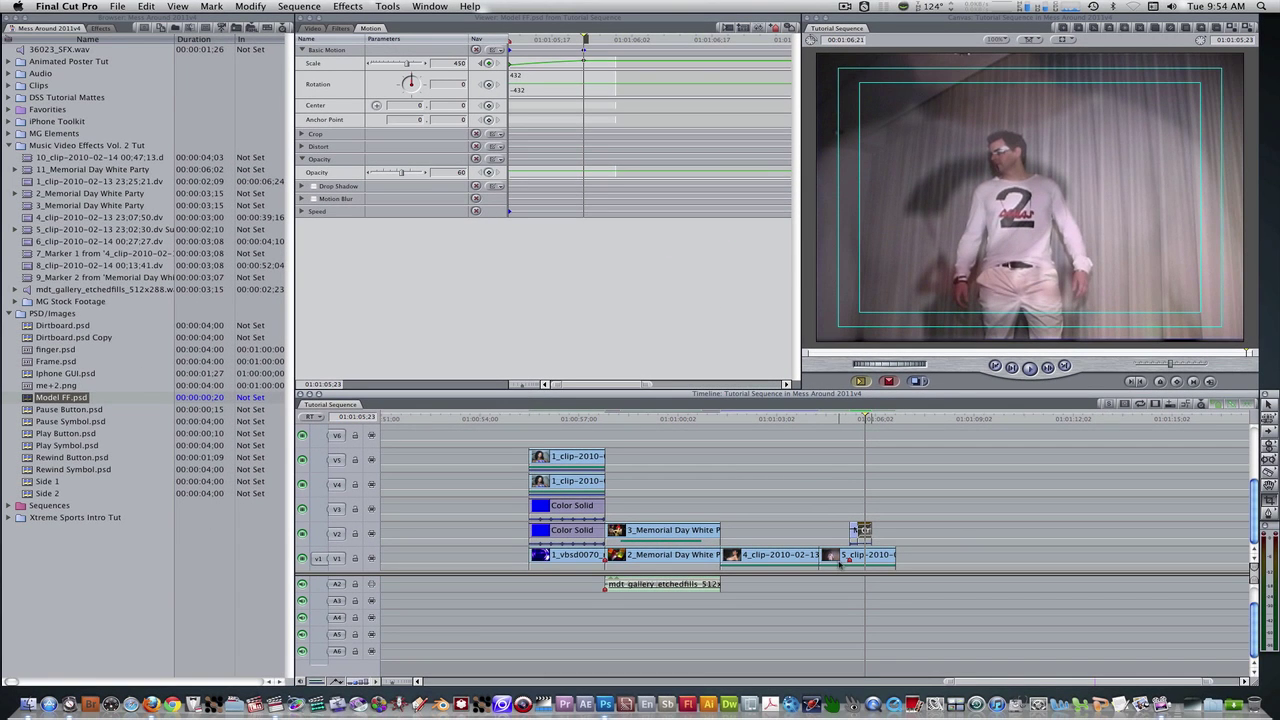
- Mark the last V1 clip, play it from In to Out to review the model effect, and clear the marks
key(x)
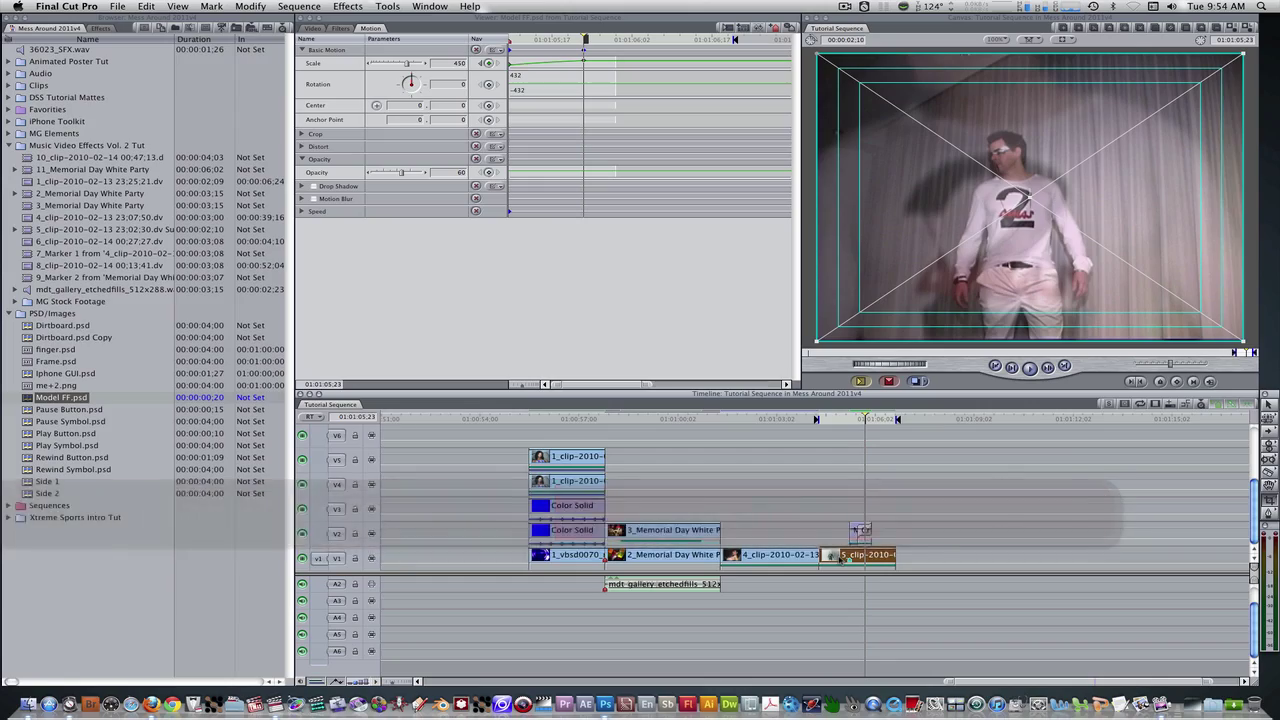
key(shift+backslash)
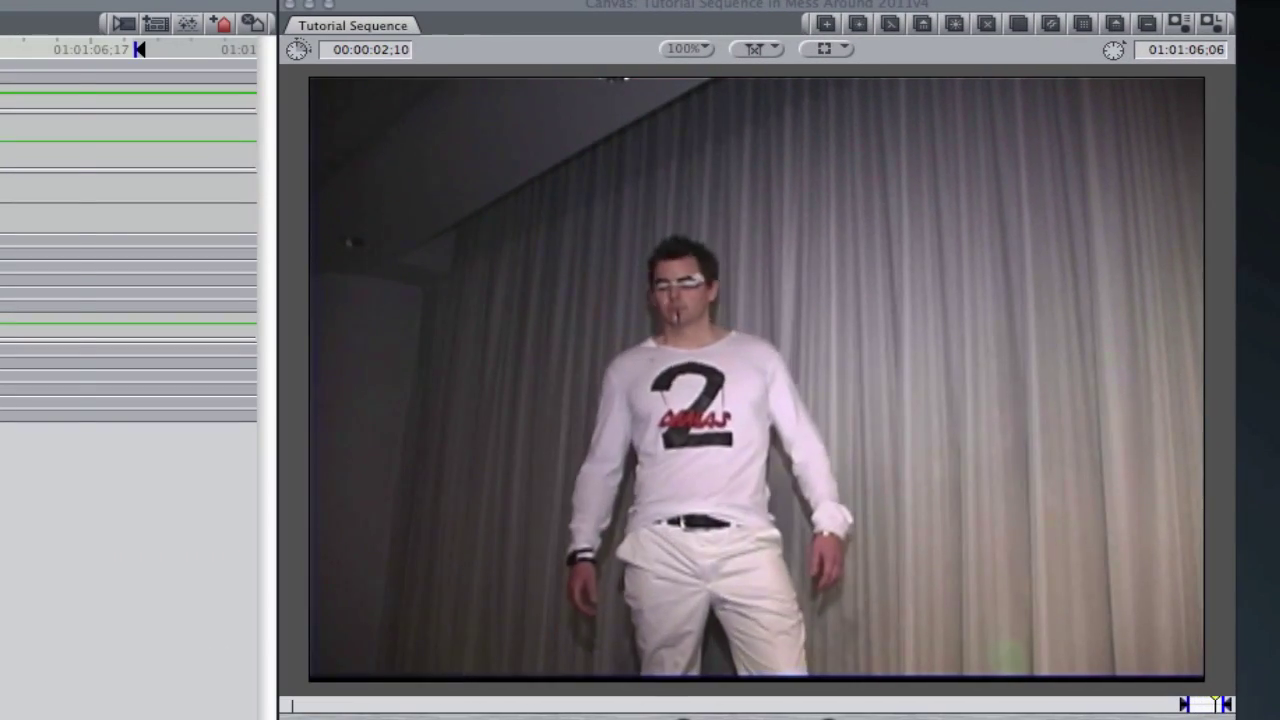
key(alt+x)
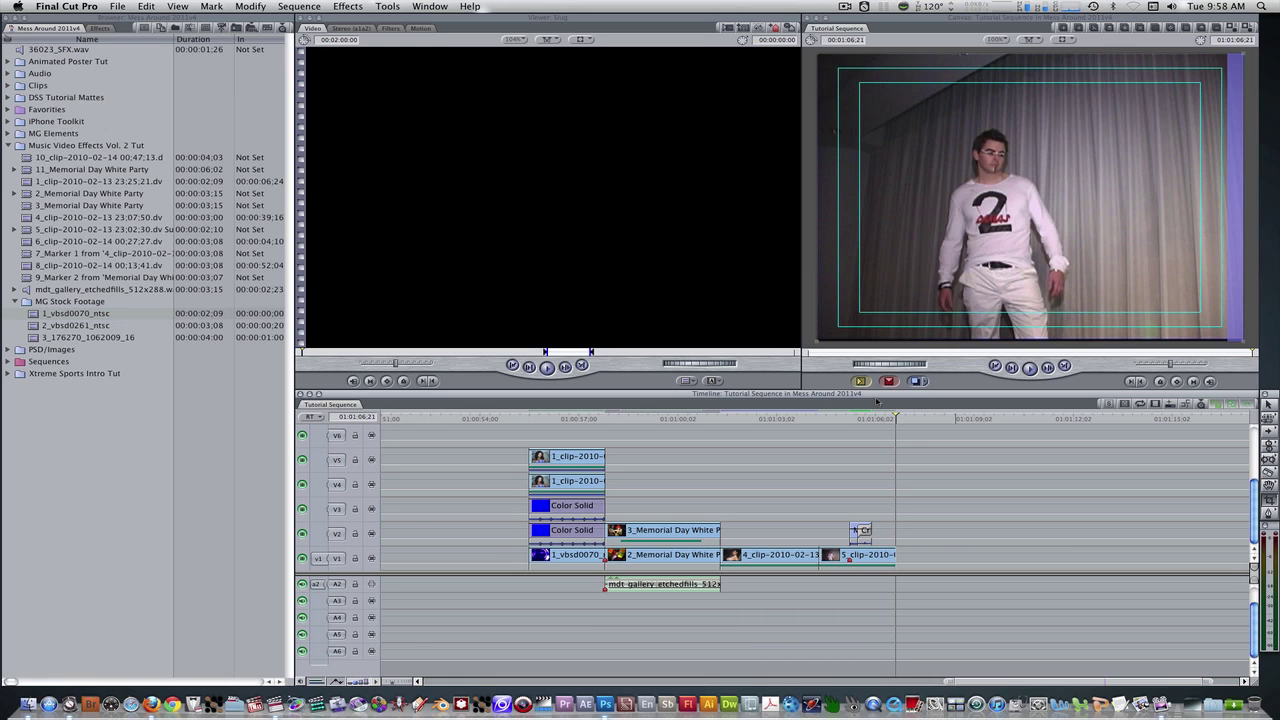
key(Down)
key(F10)
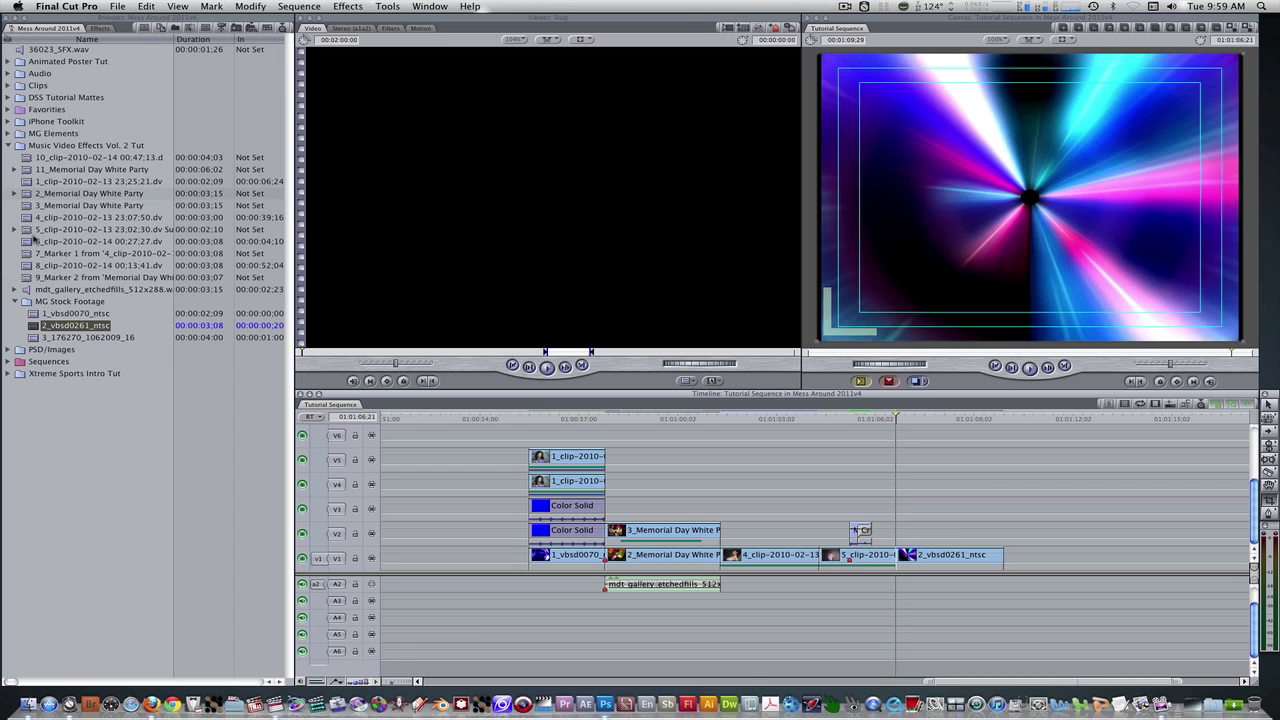
drag(36, 241, 905, 530)
click(934, 418)
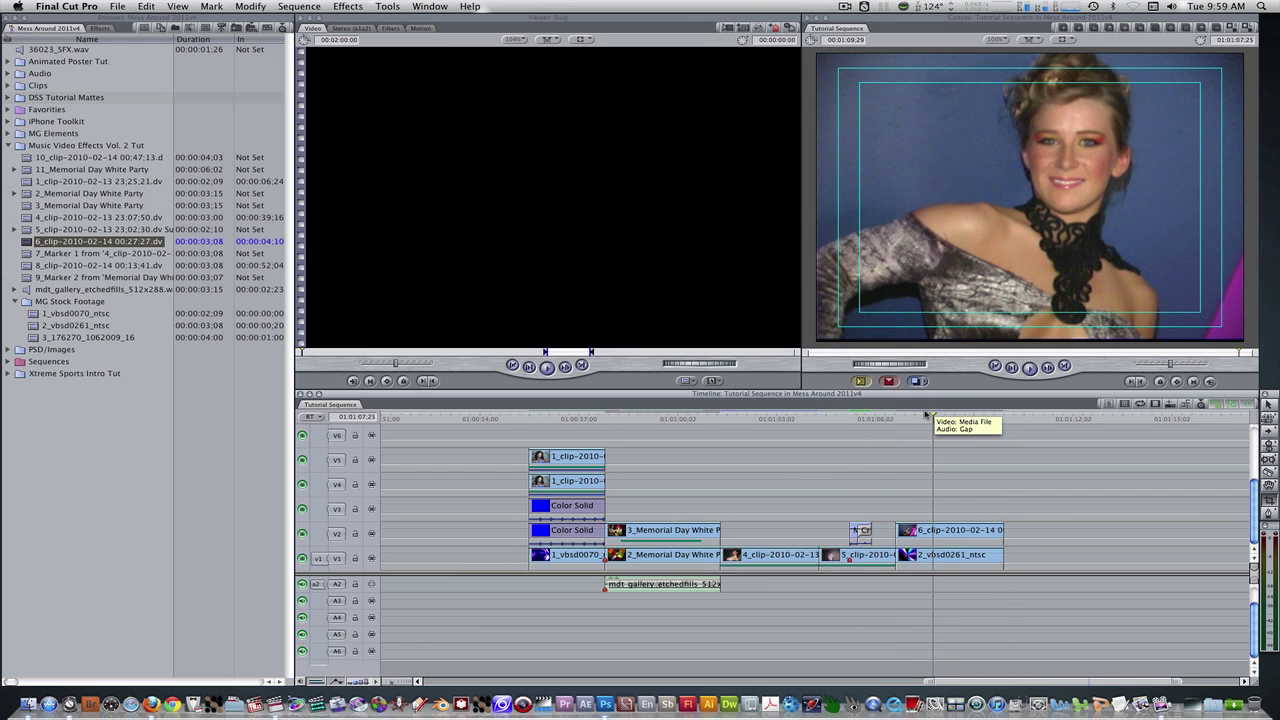
- Apply the Soft Edges video filter from the Matte bin to the 6_clip-2010-02-14 clip on V2
click(100, 28)
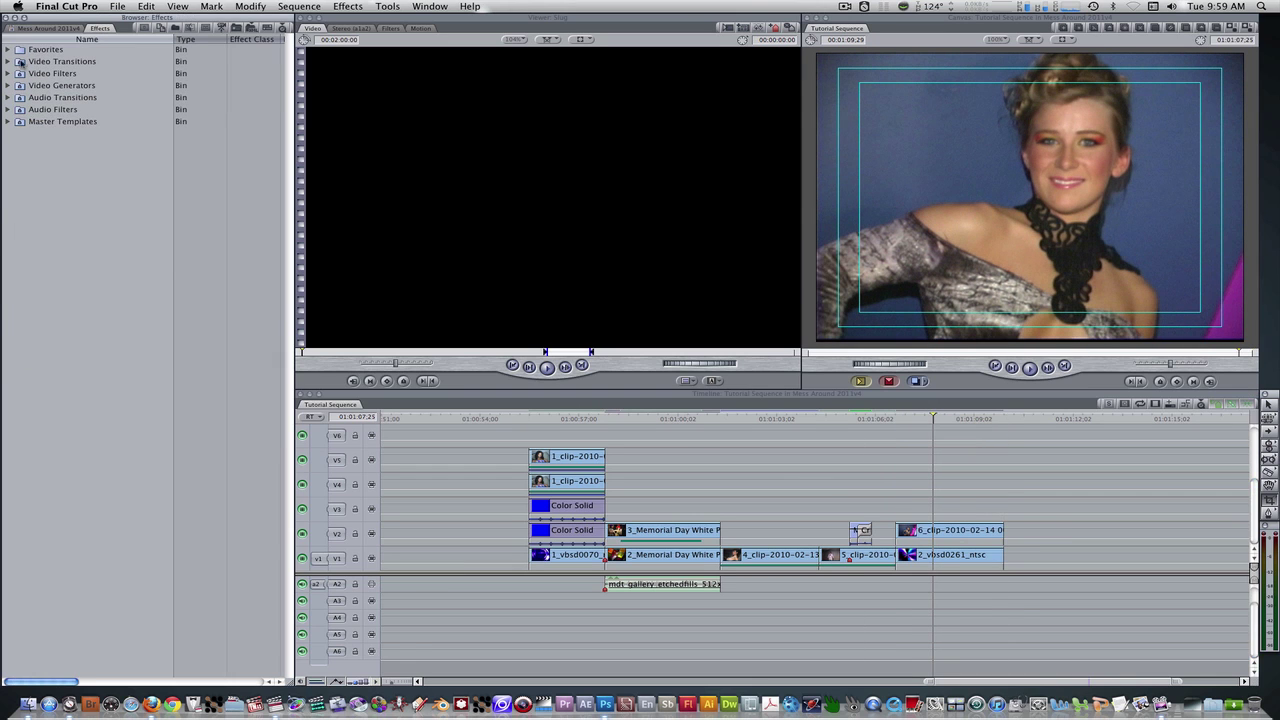
click(7, 73)
scroll(20, 337, down, 10)
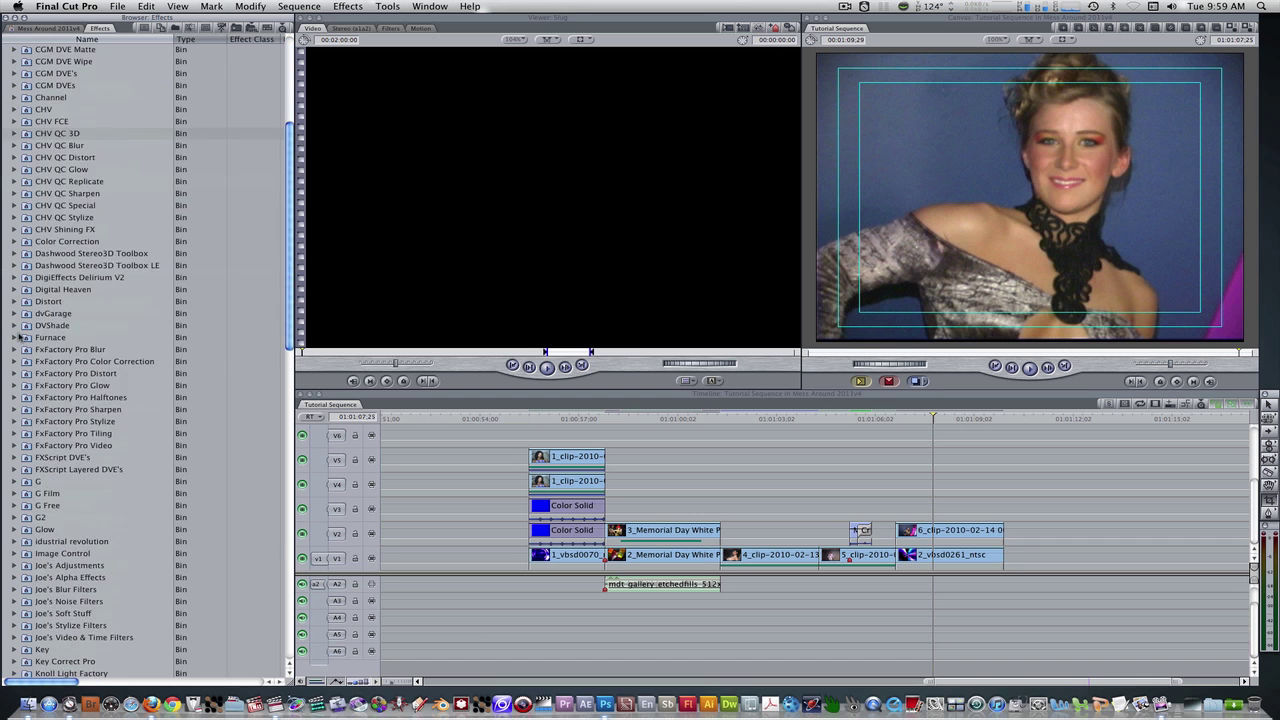
scroll(20, 337, down, 2)
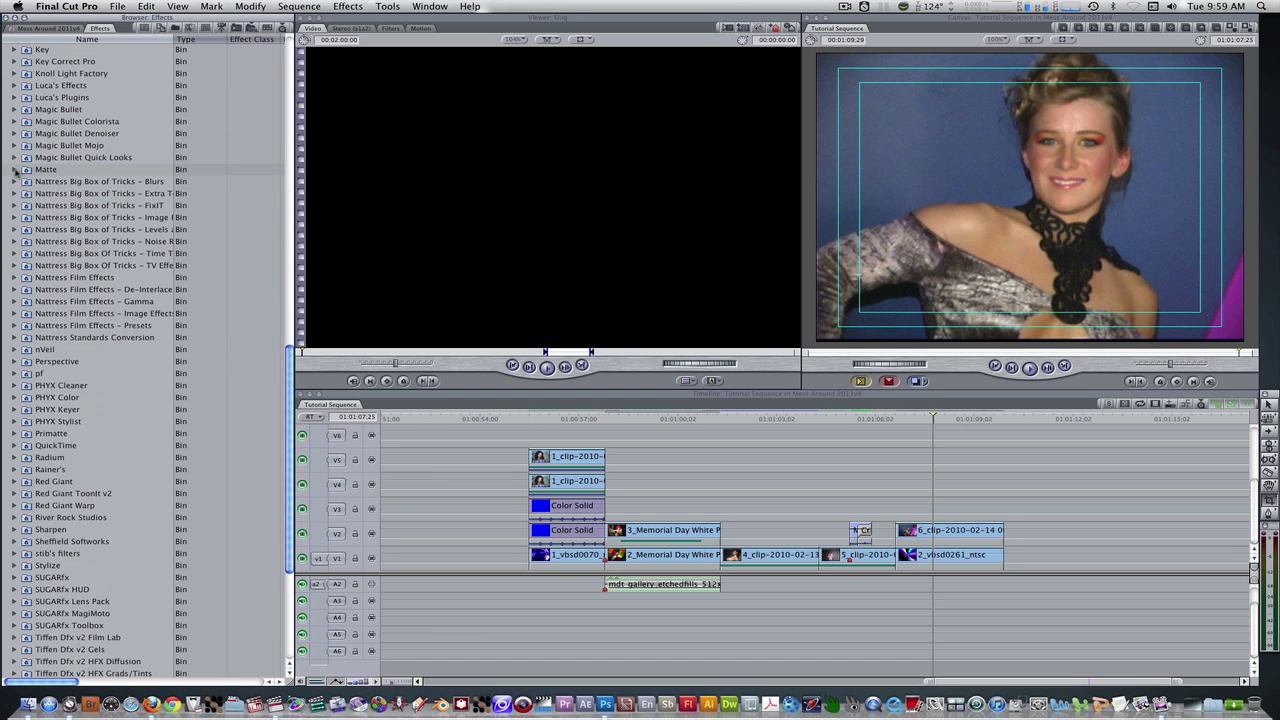
click(15, 170)
click(37, 350)
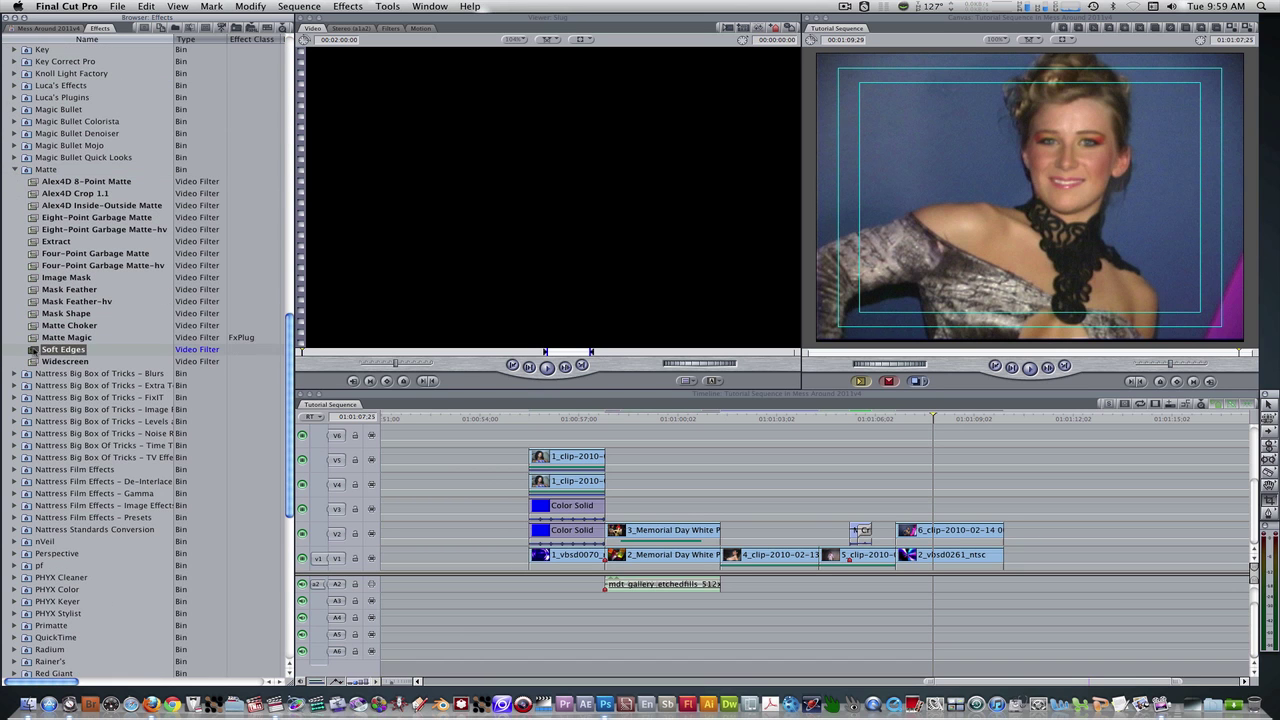
drag(37, 350, 955, 535)
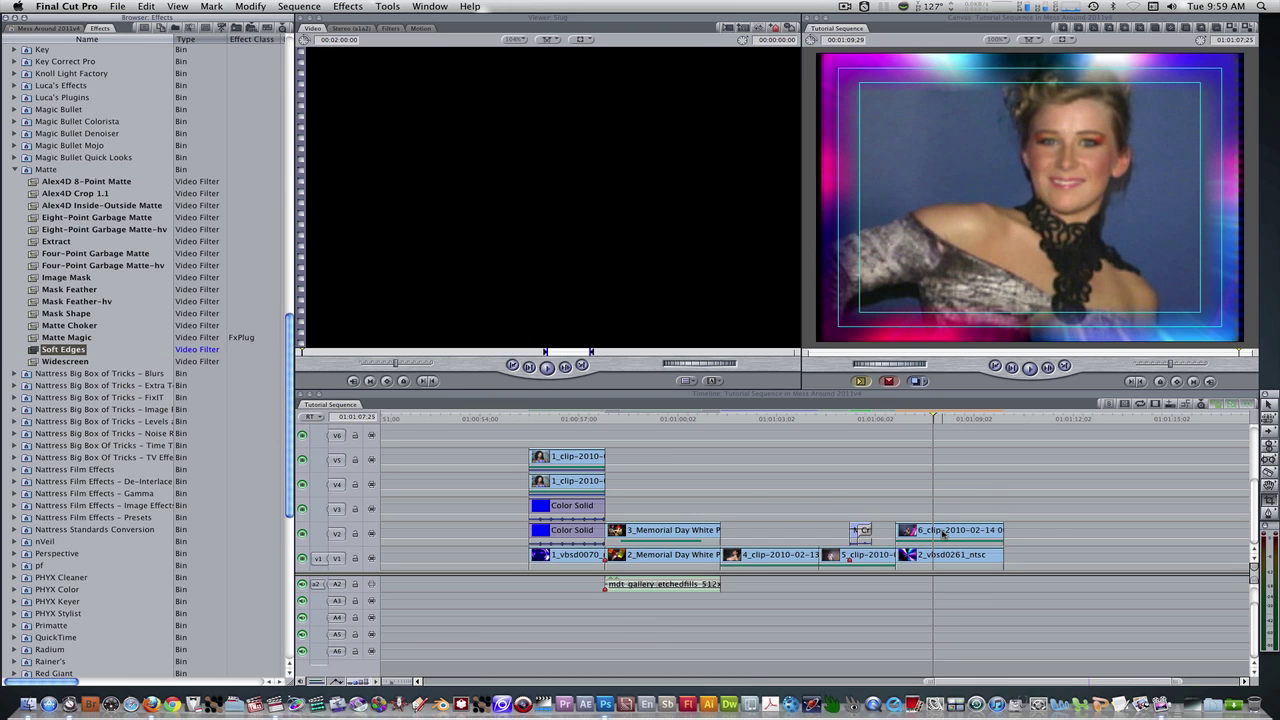
- Set the V2 clip's Soft Edges filter to Left 25, Right 18, Top 15 and Bottom 12
double_click(942, 534)
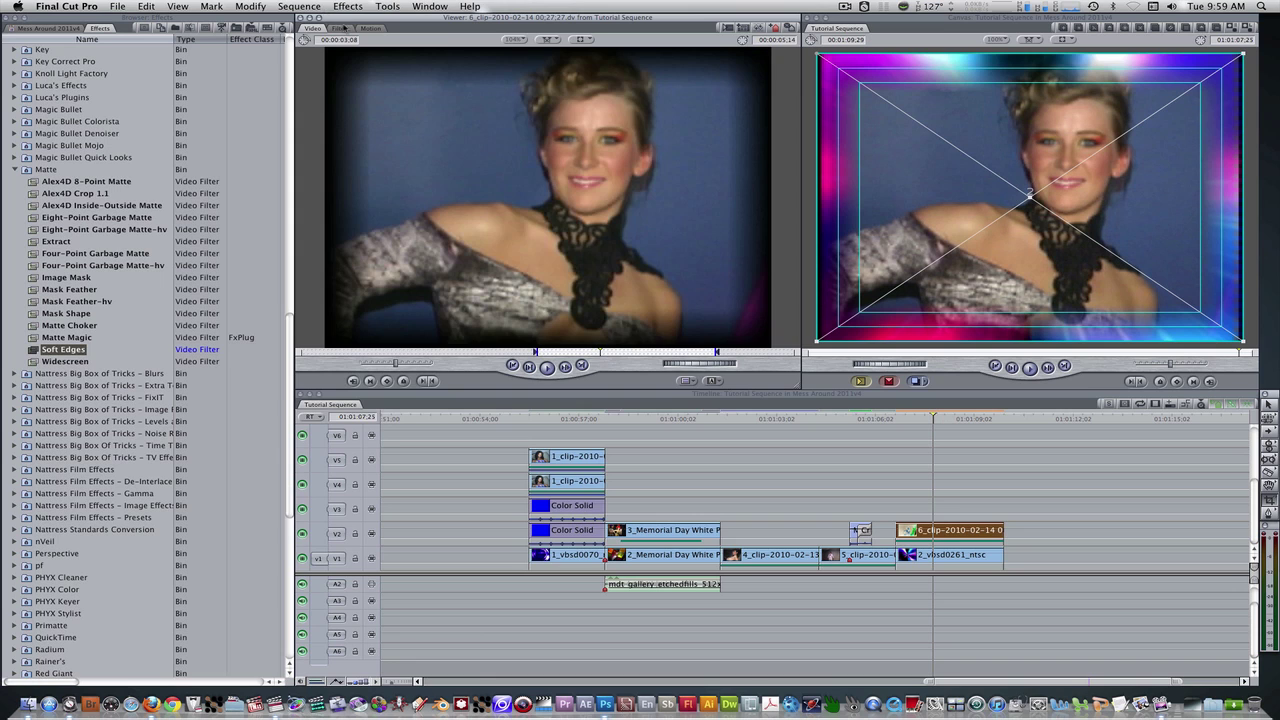
click(340, 28)
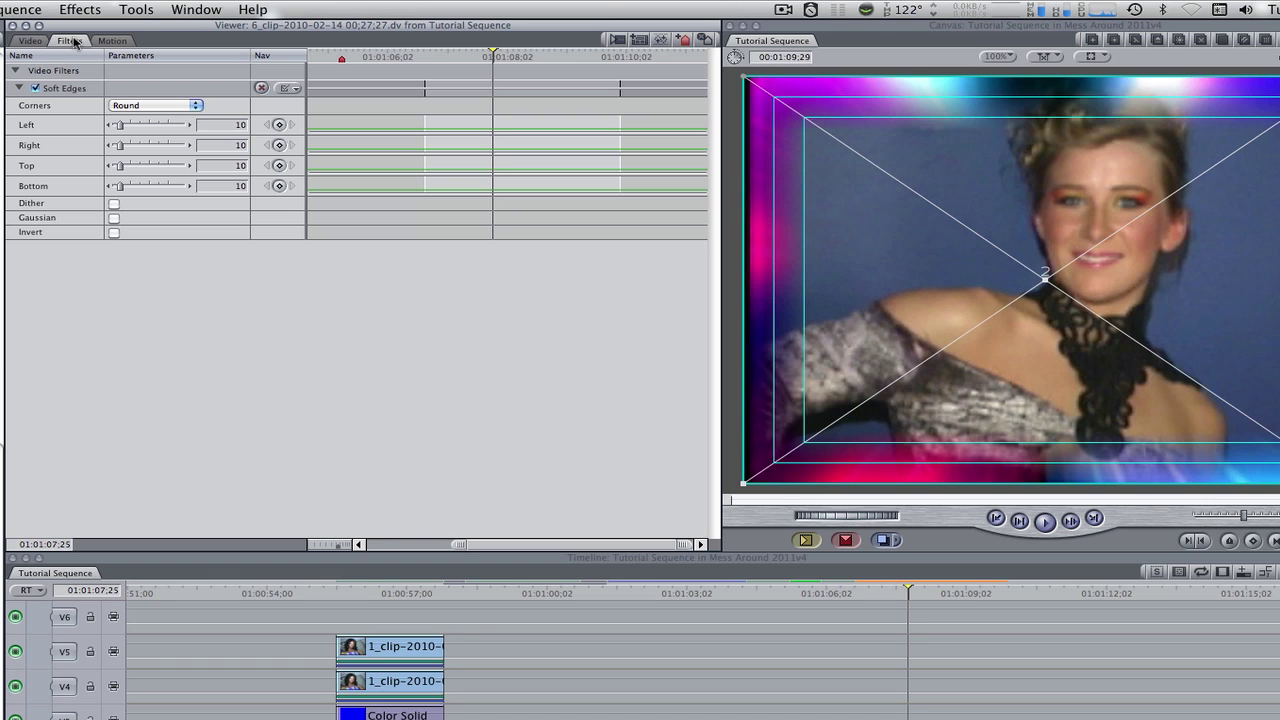
drag(119, 145, 130, 127)
click(230, 166)
text(15)
key(Return)
click(234, 186)
text(12)
key(Return)
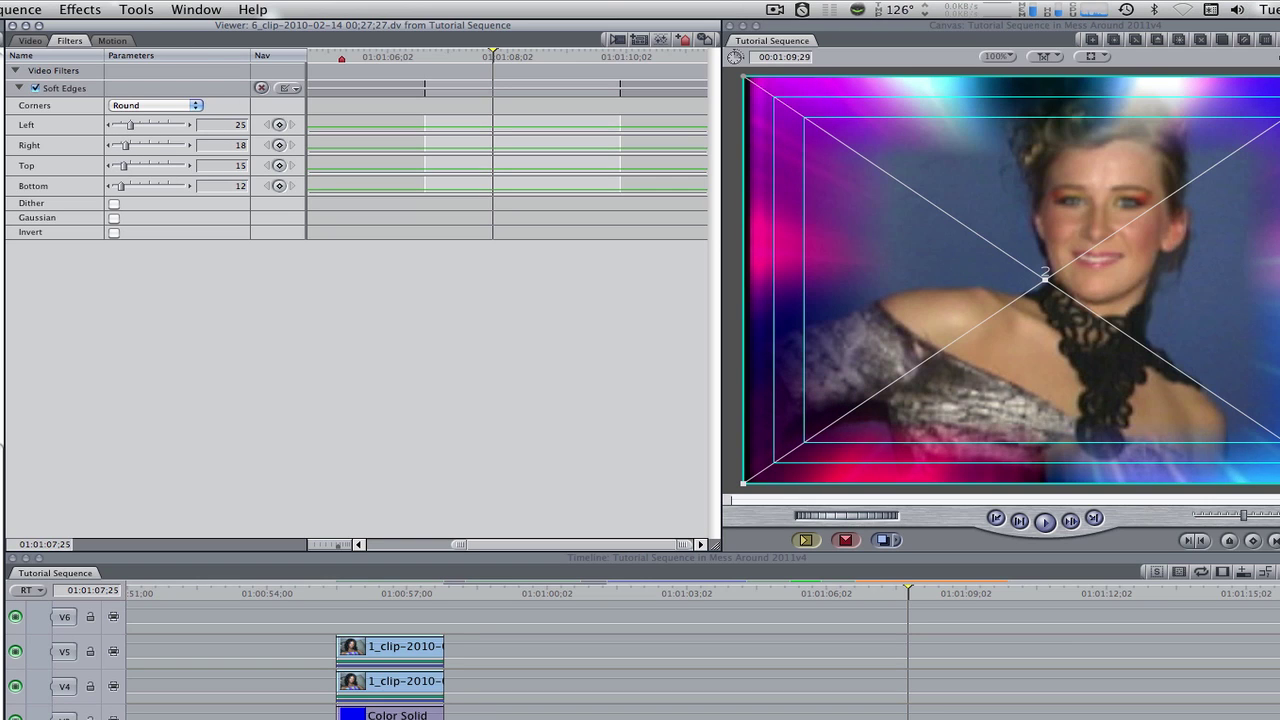
- Scale the 6_clip-2010-02-14 clip to 50, move it straight down to a vertical center of about 133, and deselect it
click(120, 41)
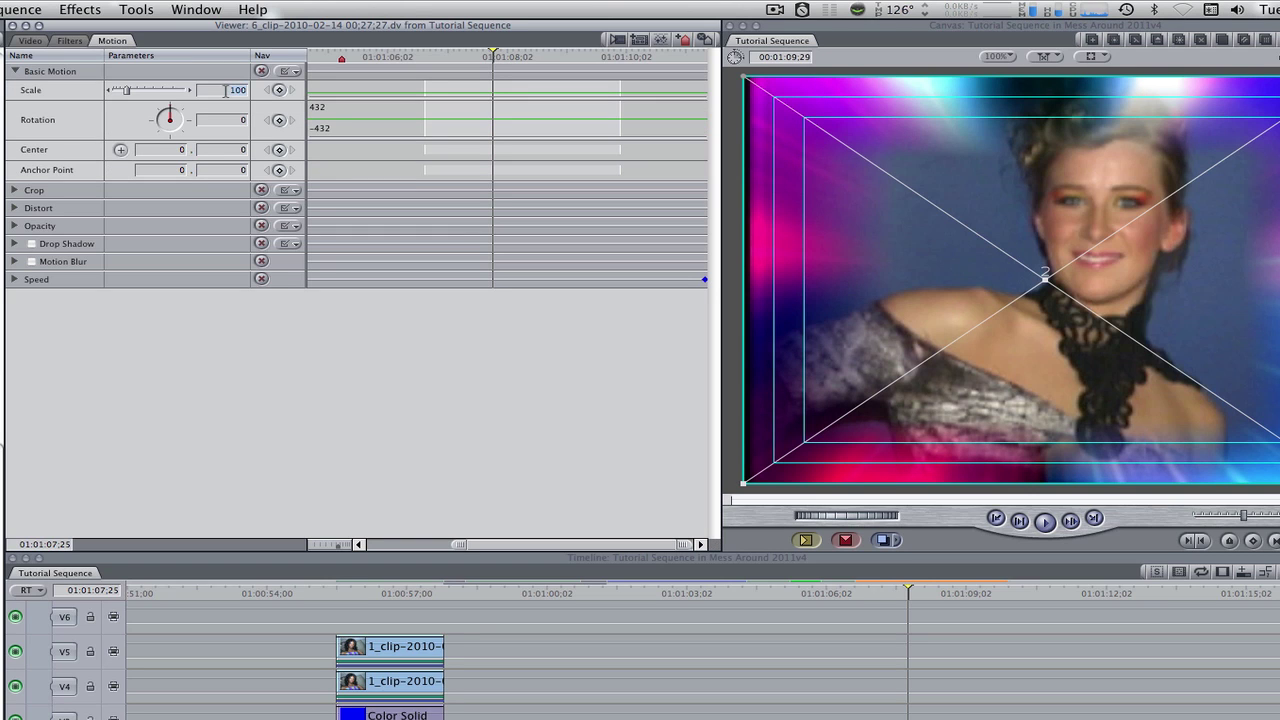
text(50)
key(Return)
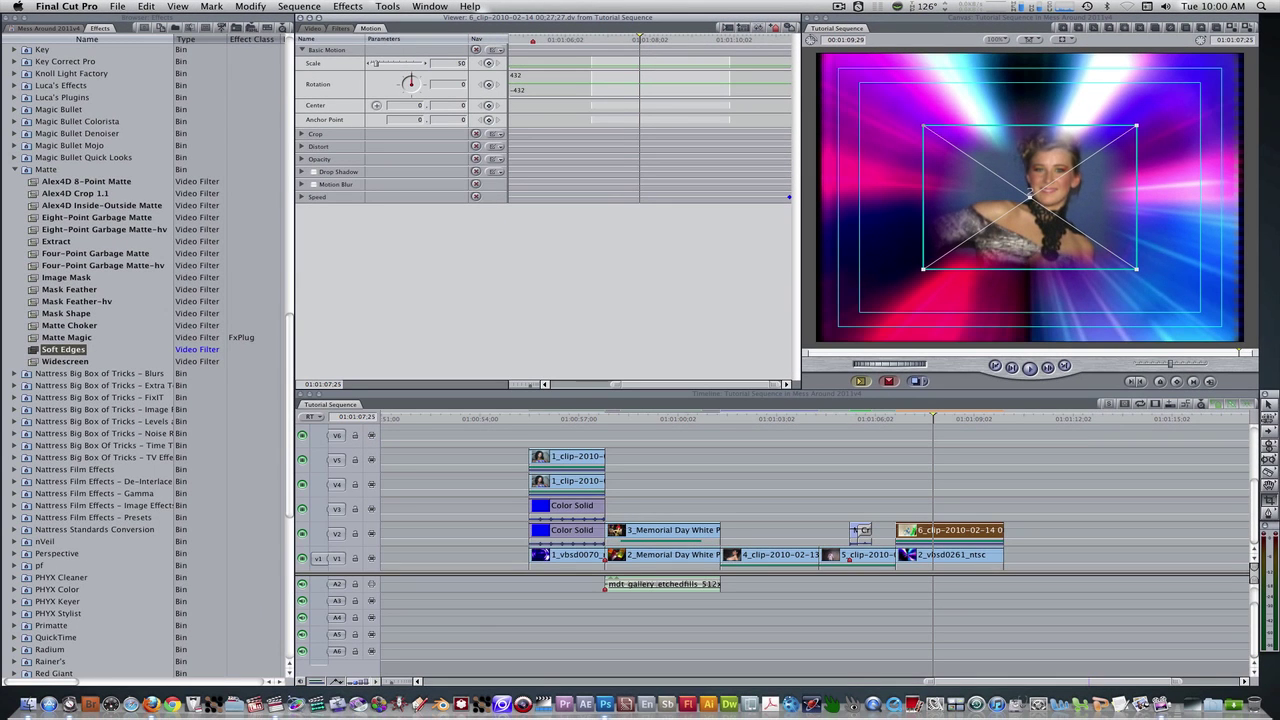
drag(1046, 163, 1046, 243)
click(963, 498)
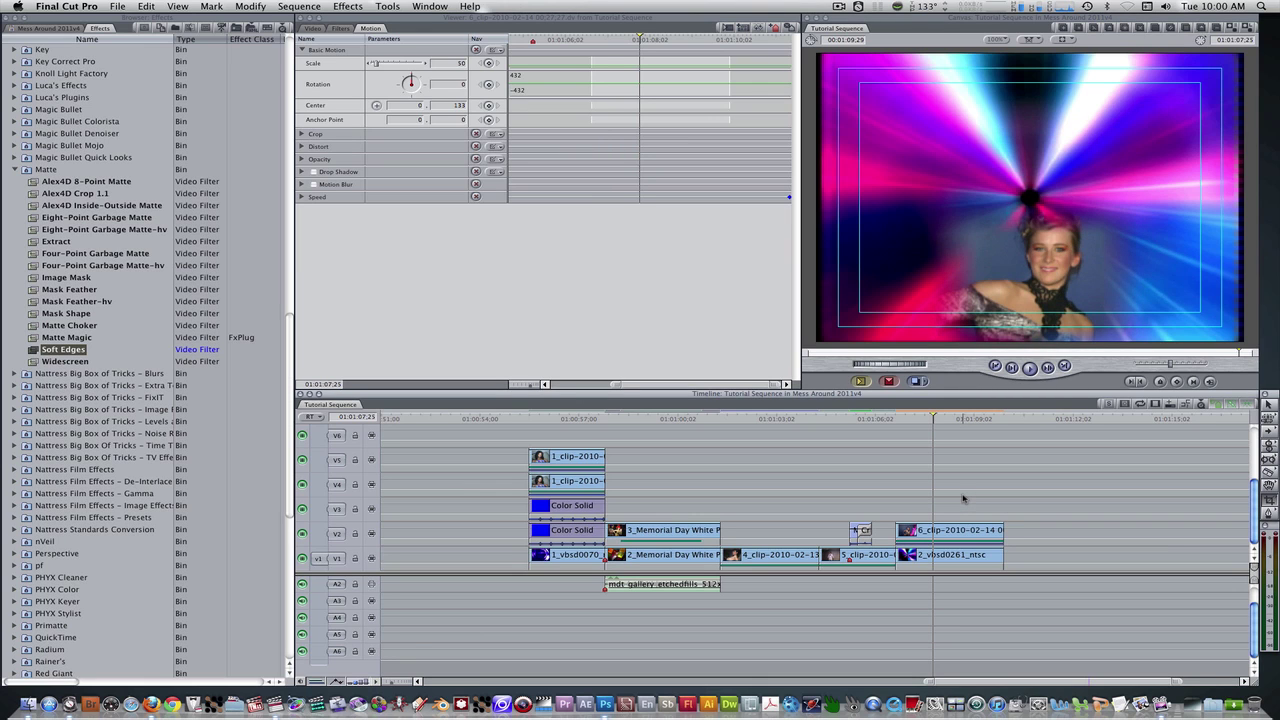
- Place the 7_Marker 1 clip from the Music Video Effects Vol. 2 Tut bin on V3, aligned with the V2 clip's start
click(45, 28)
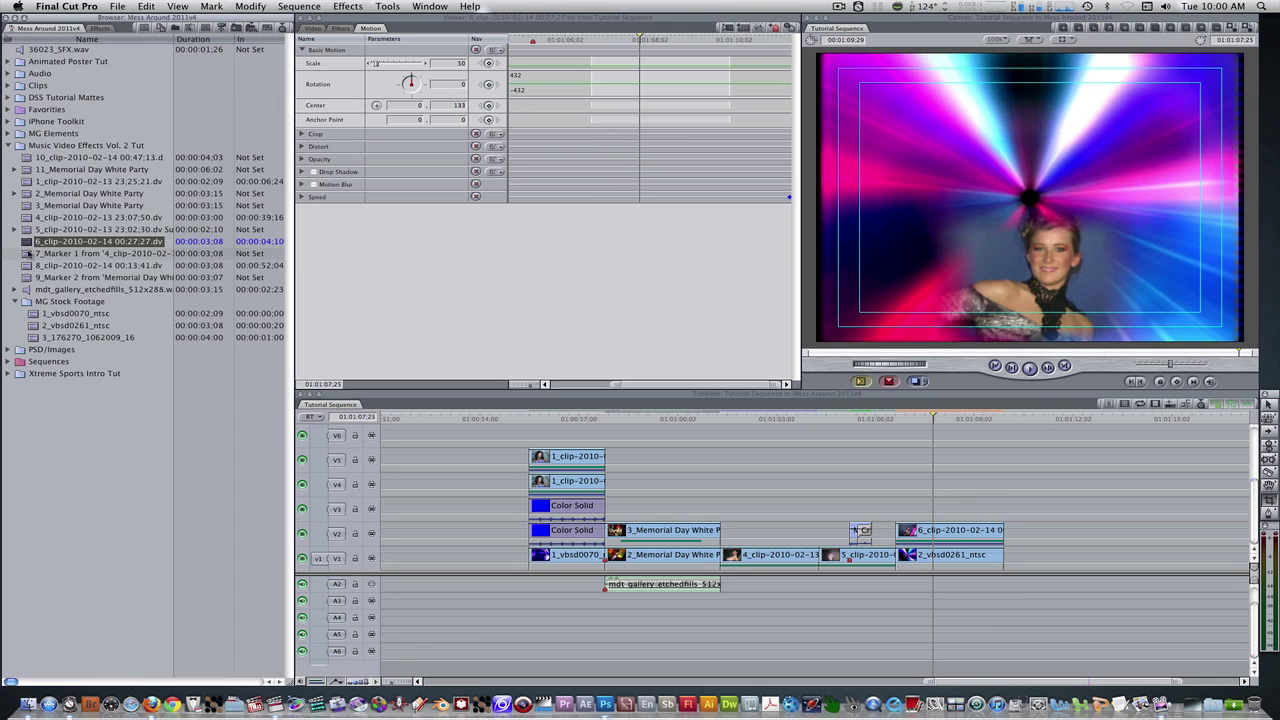
drag(32, 254, 909, 507)
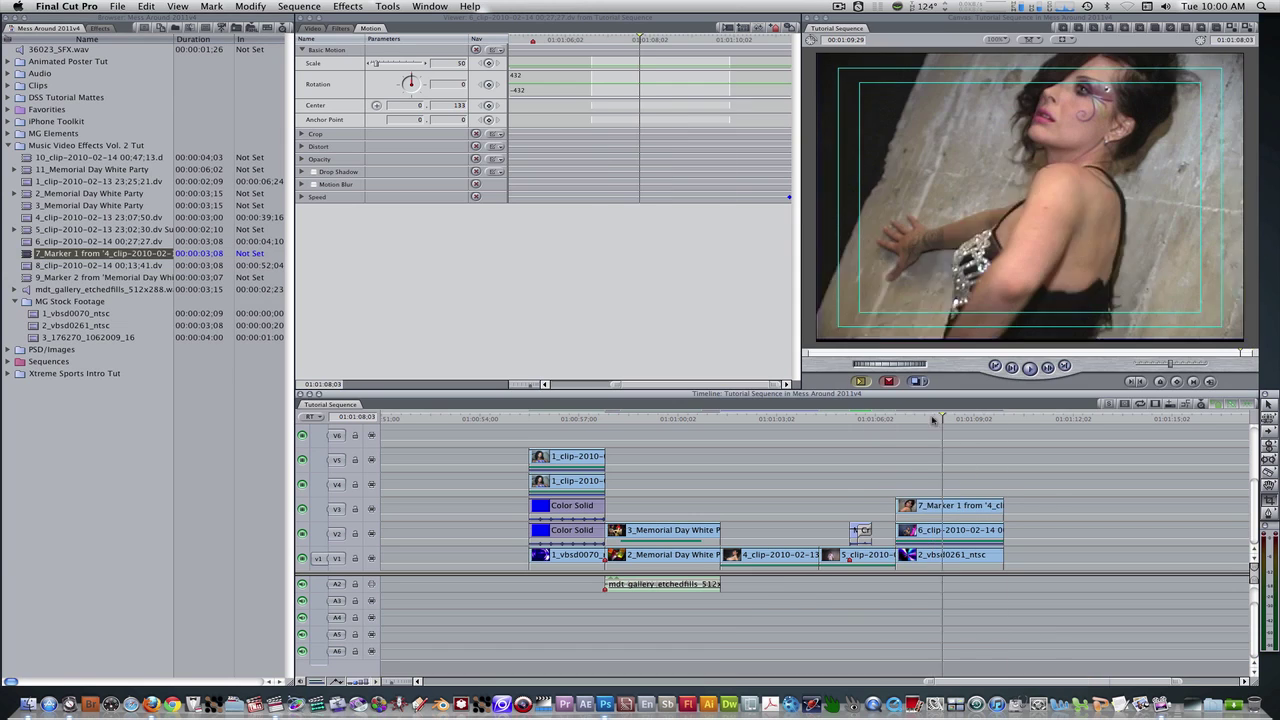
- Paste the V2 clip's Basic Motion and Filters attributes onto the 7_Marker 1 clip on V3 and move its picture to the frame's top center
right_click(956, 536)
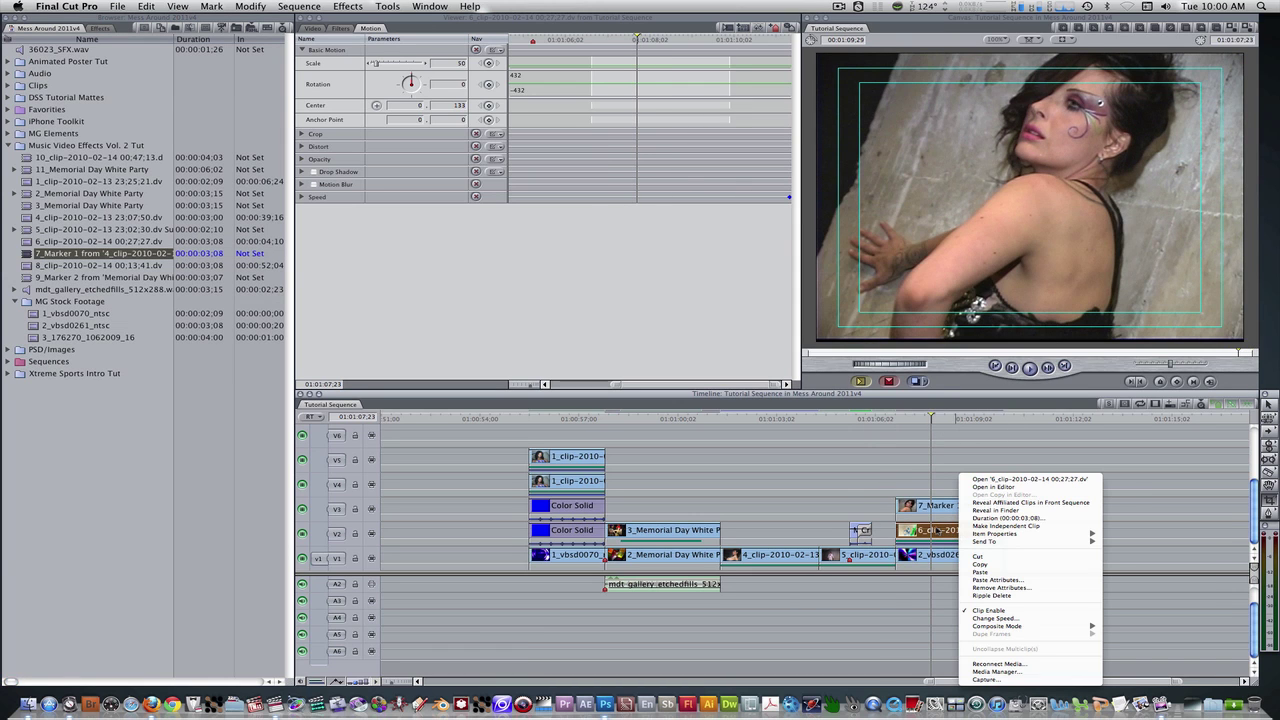
click(980, 564)
click(952, 508)
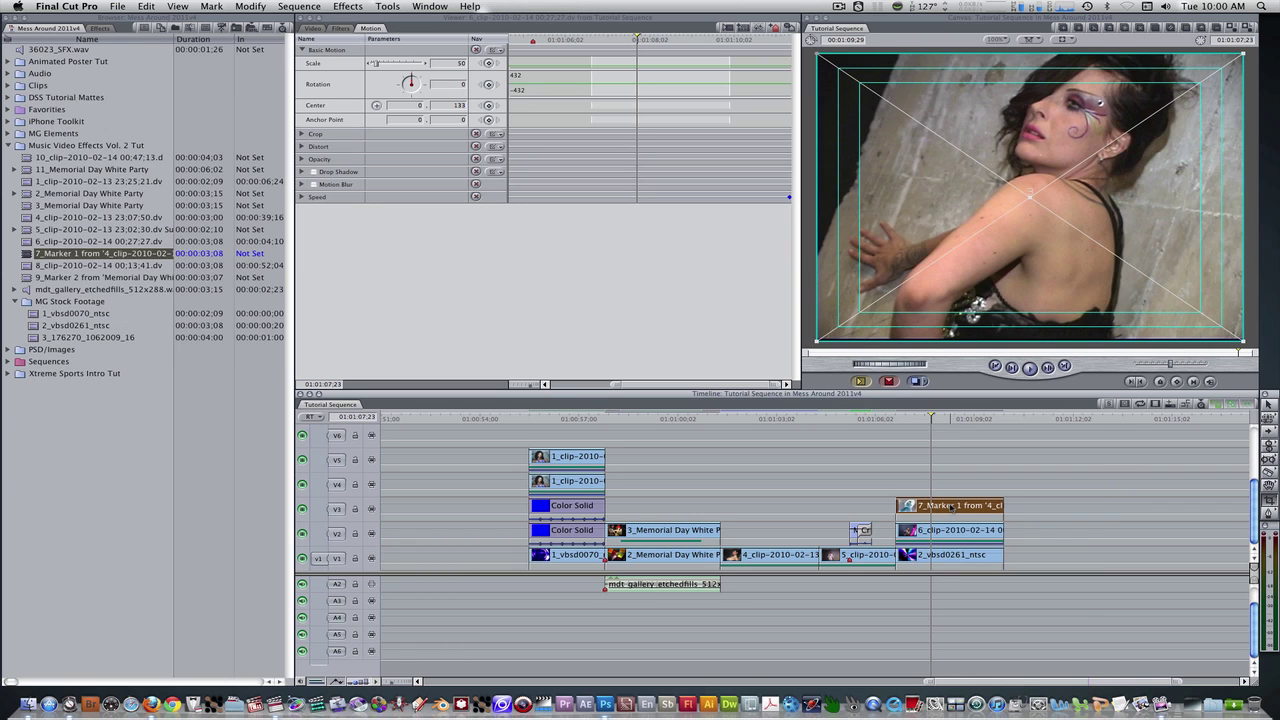
key(alt+v)
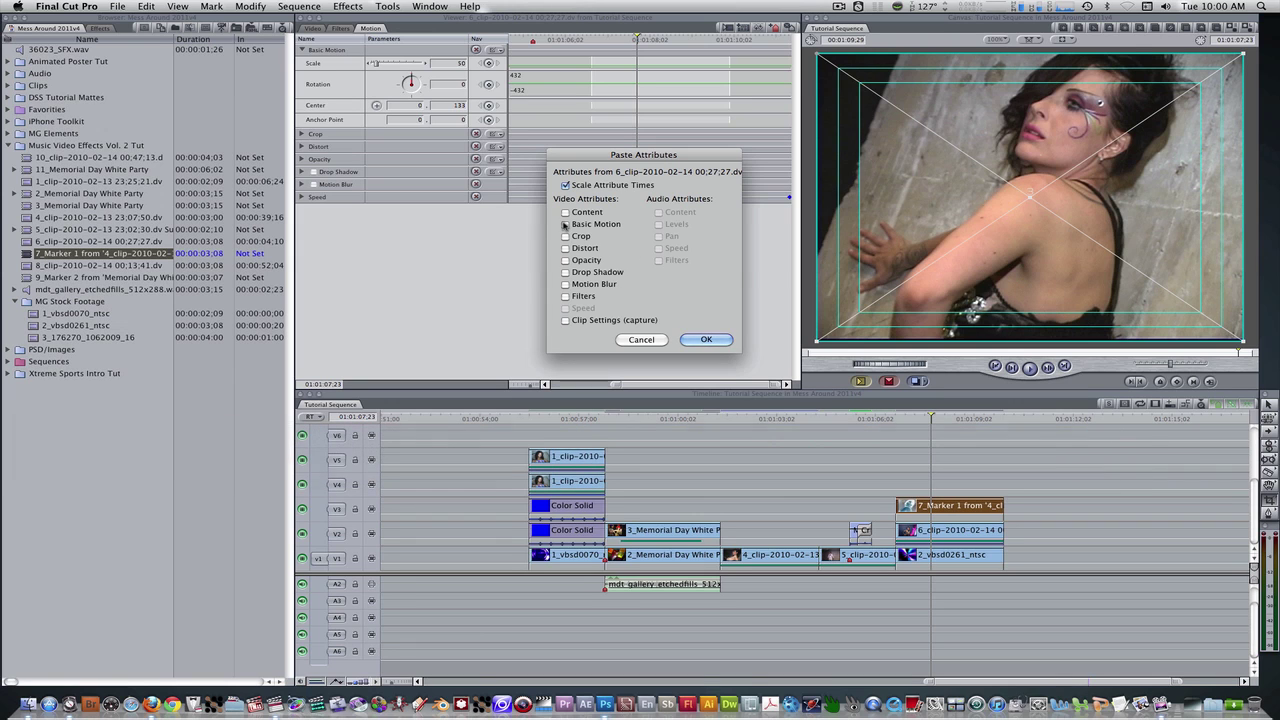
click(565, 224)
click(565, 296)
click(706, 340)
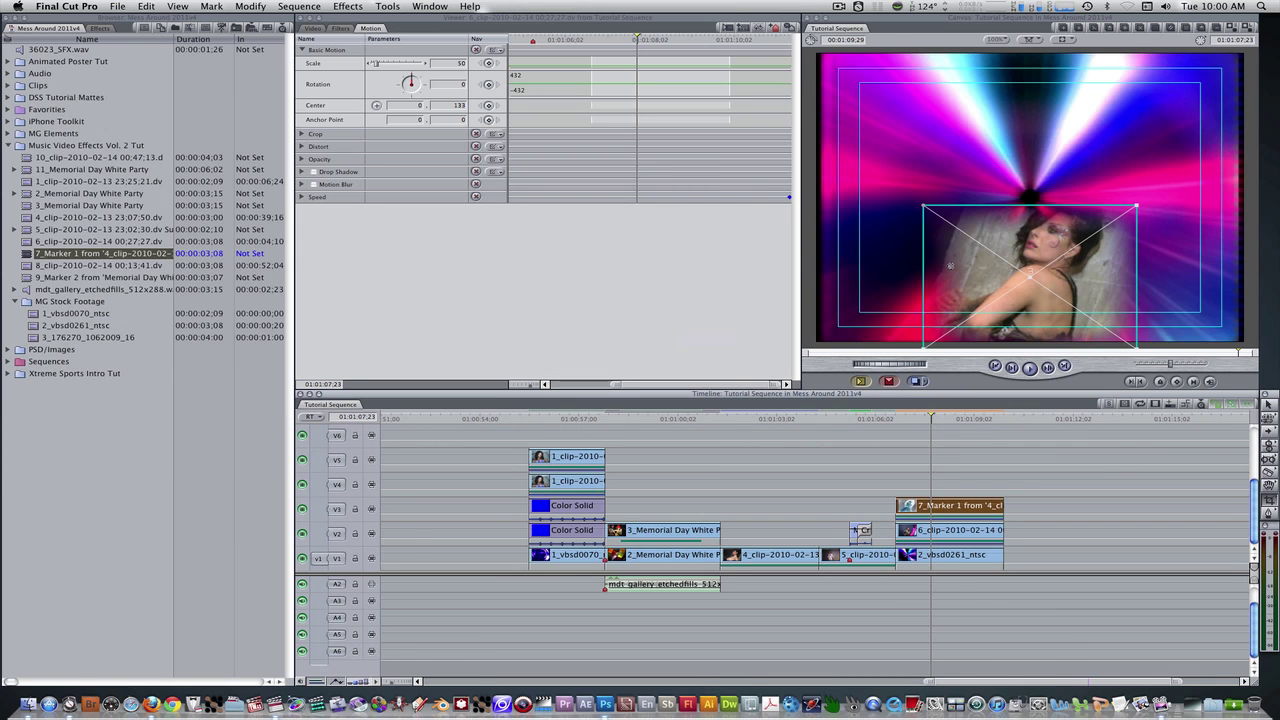
drag(1033, 252, 1028, 103)
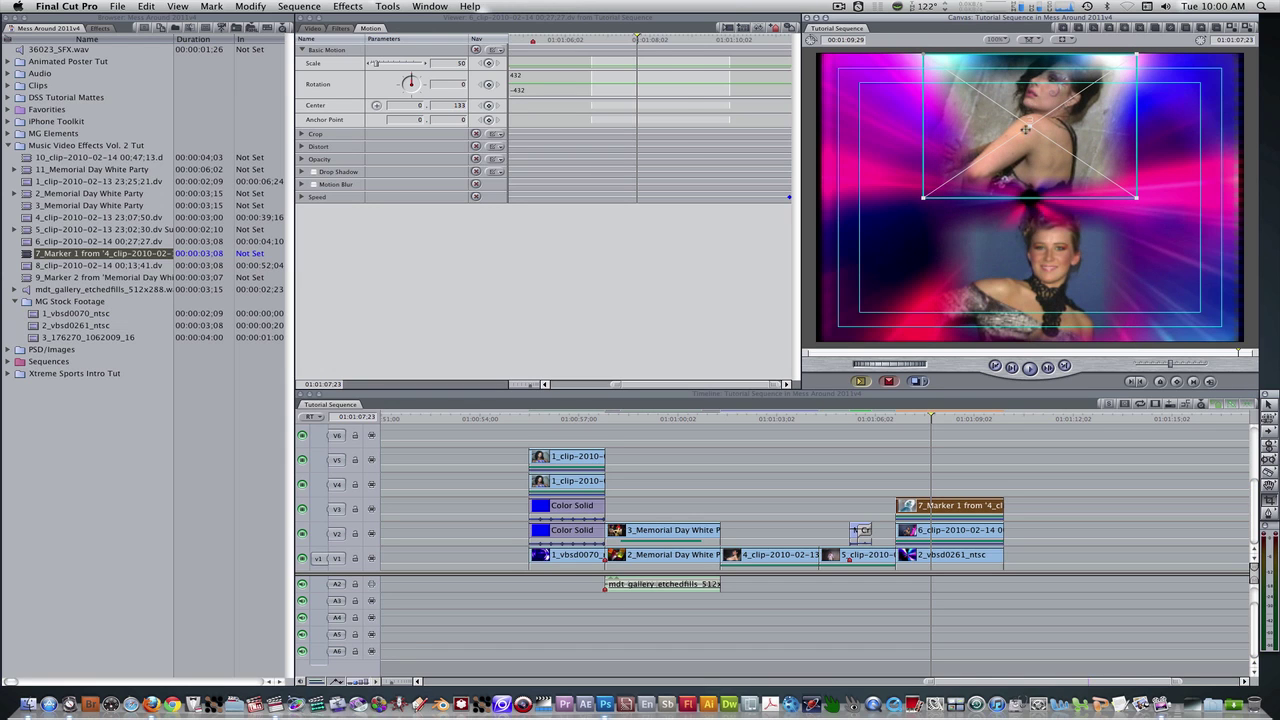
key(Down)
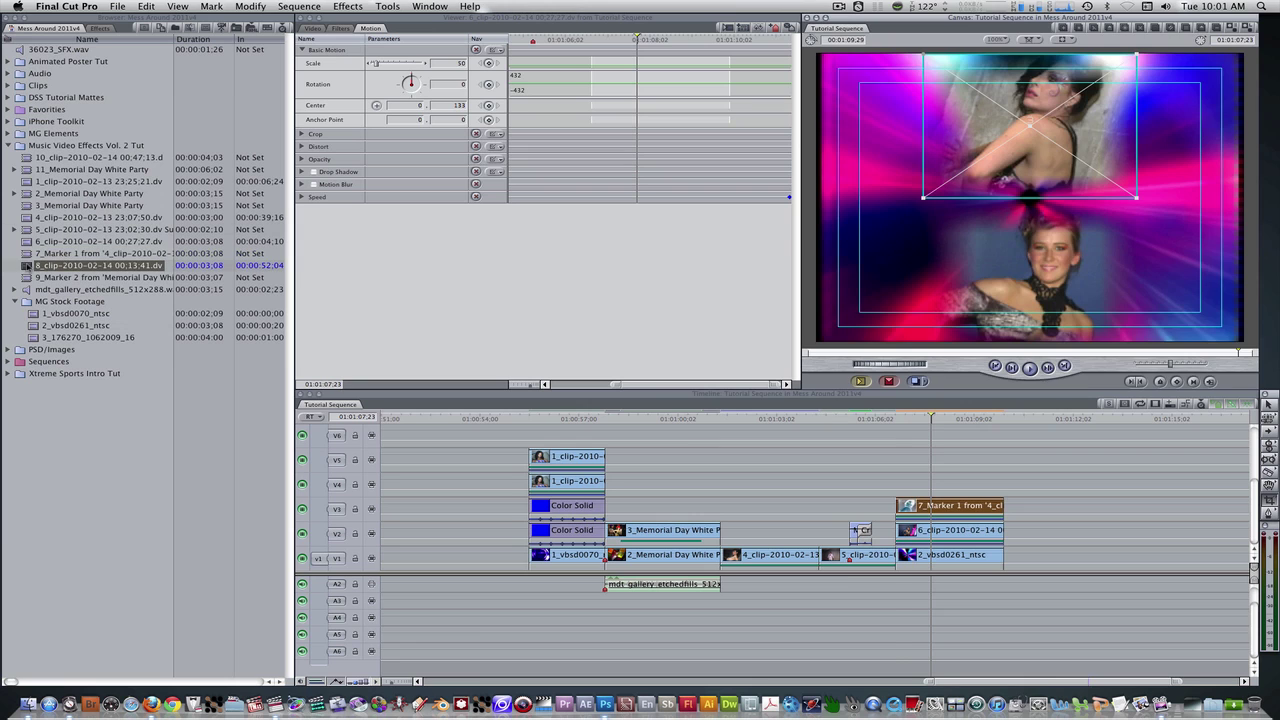
key(F12)
click(931, 483)
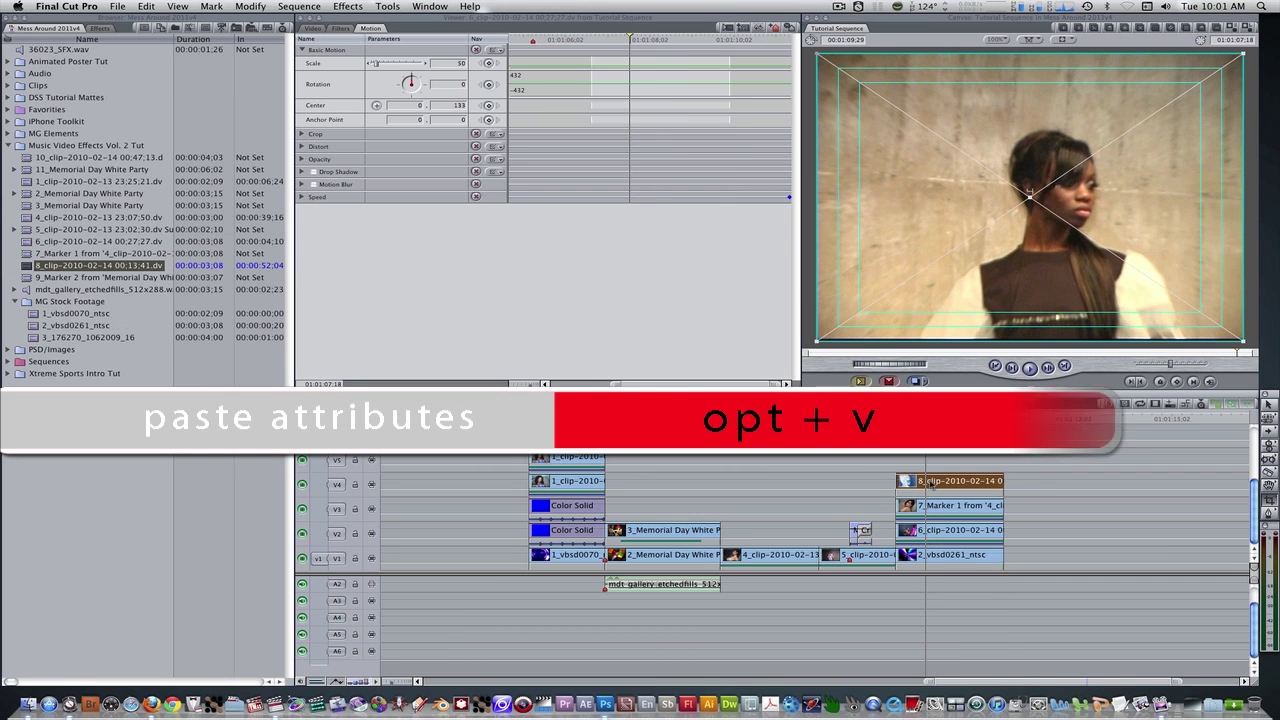
key(alt+v)
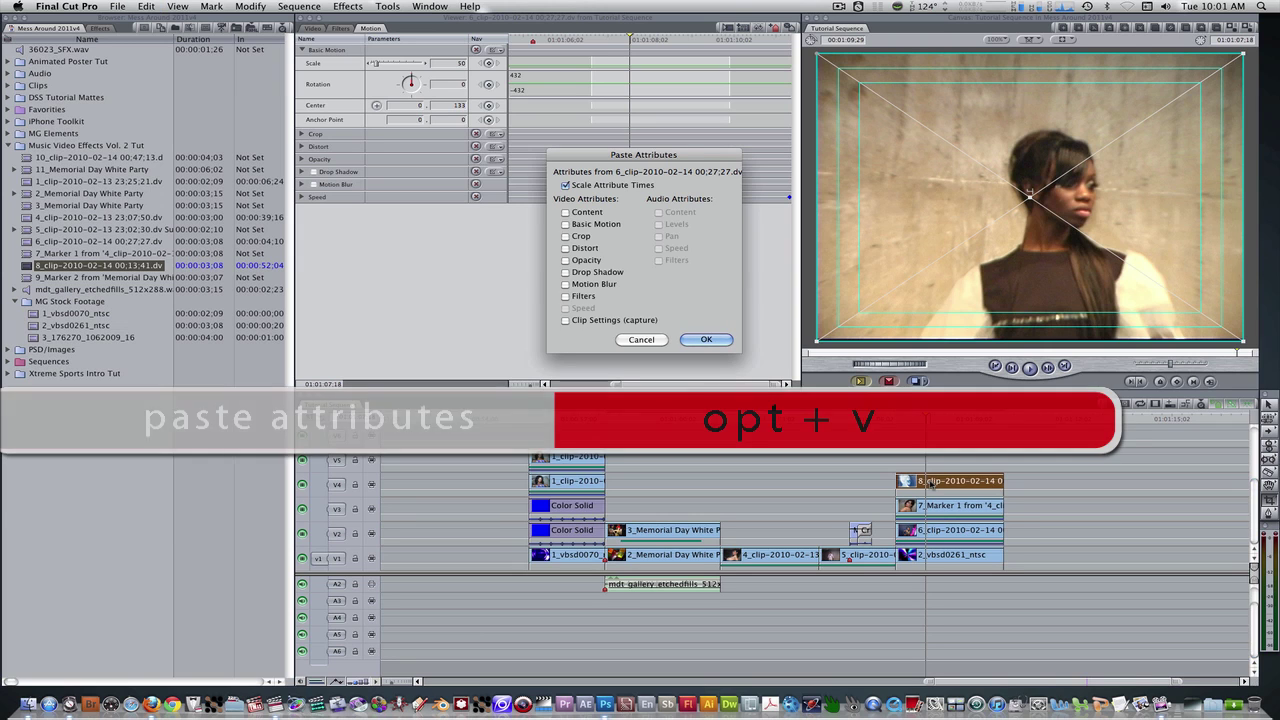
click(565, 225)
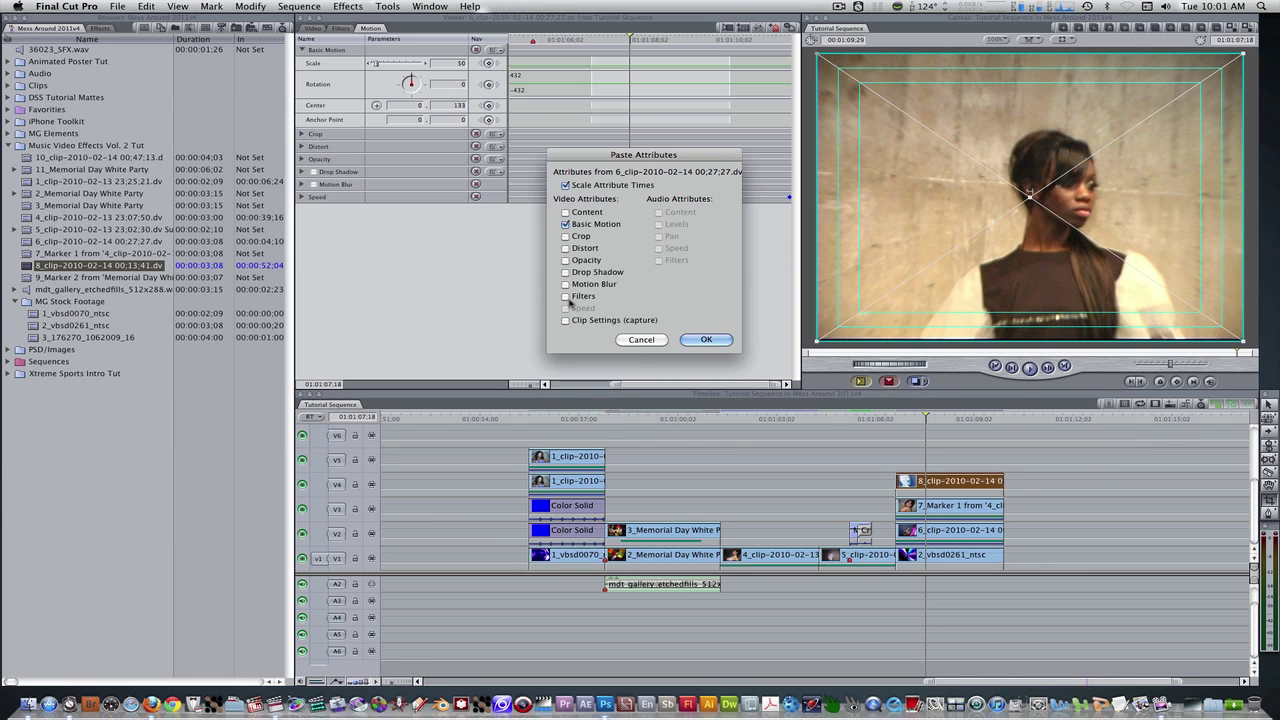
click(566, 297)
click(726, 339)
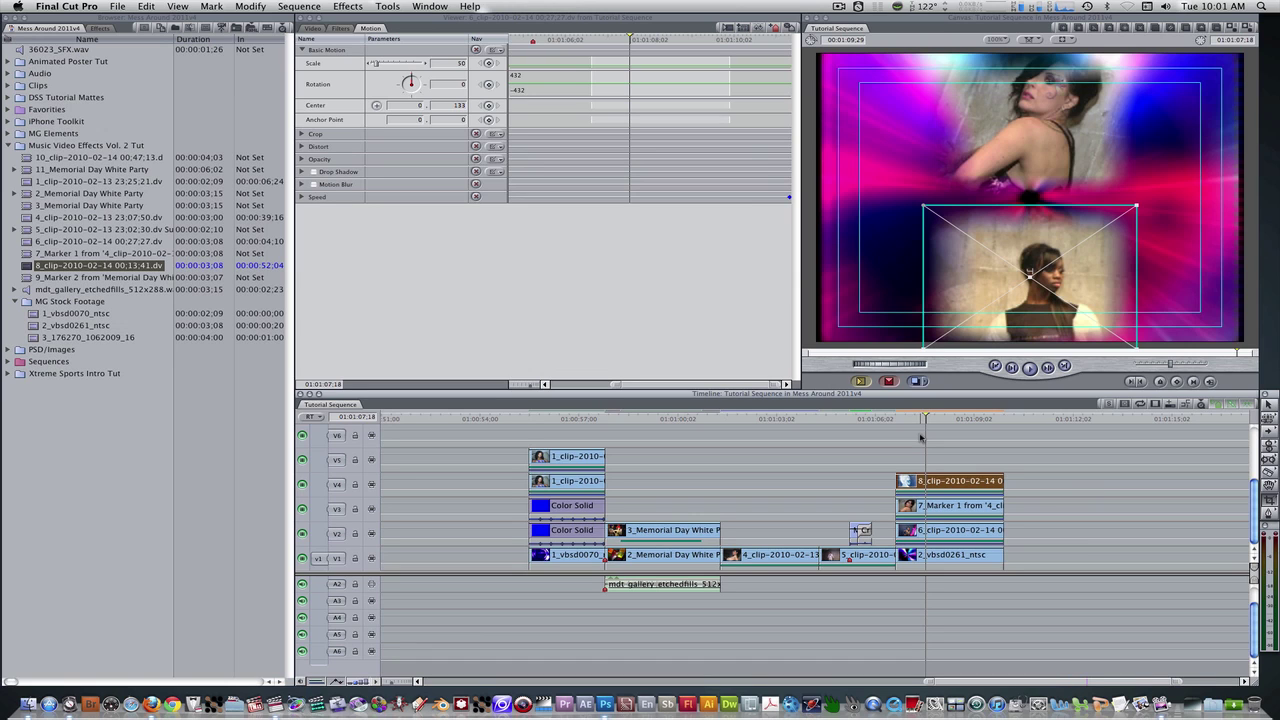
- Set the V4 clip's Soft Edges to Left 31 and Right 23, and move its picture to the left side of the frame
double_click(940, 481)
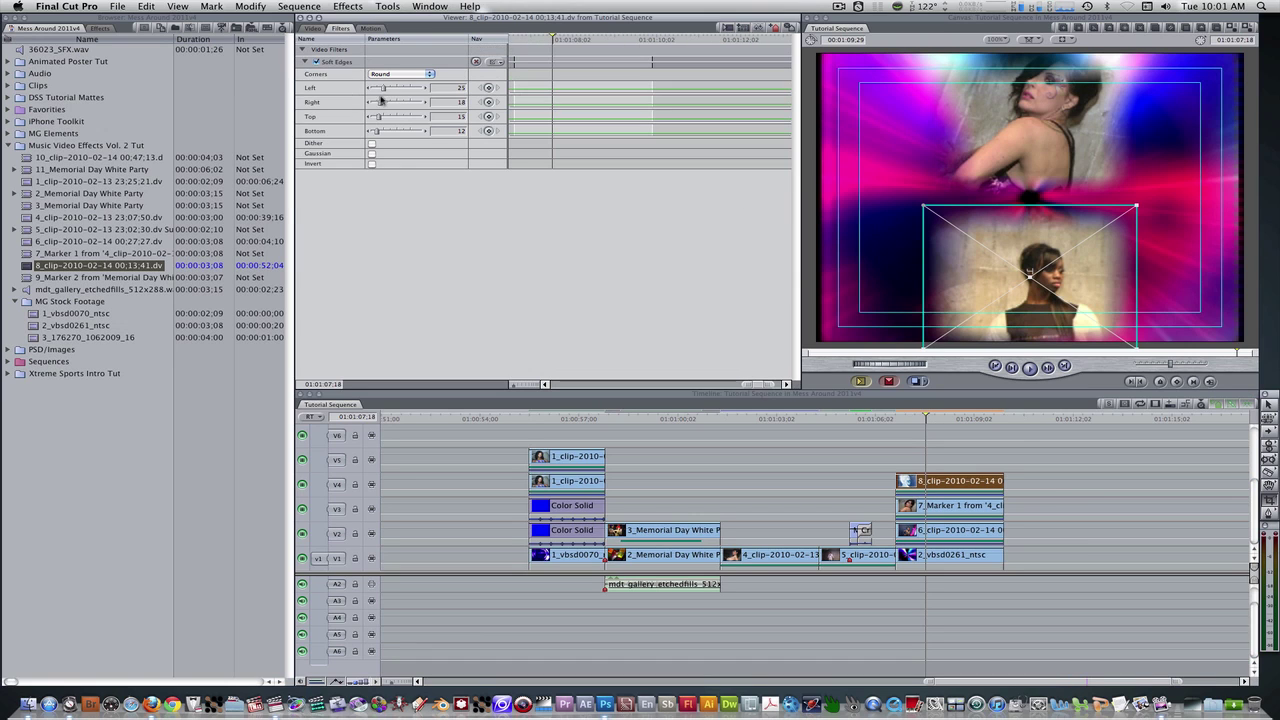
drag(380, 102, 387, 88)
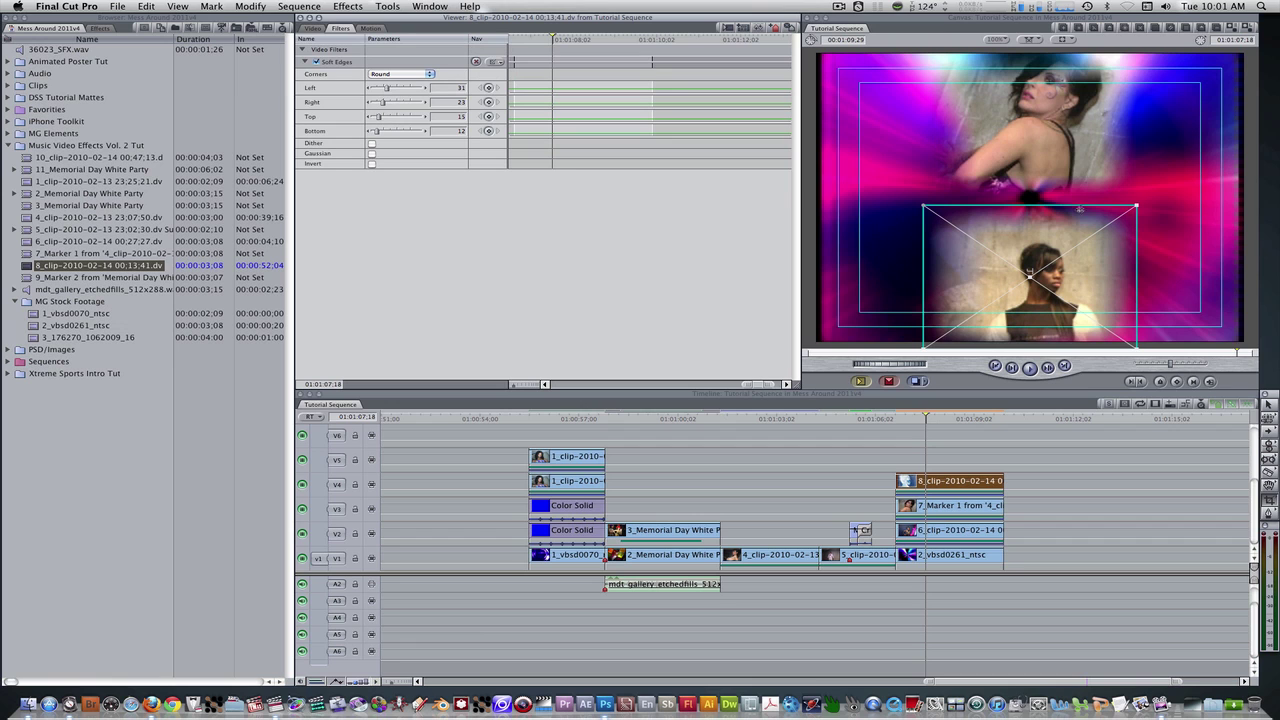
drag(1036, 263, 890, 165)
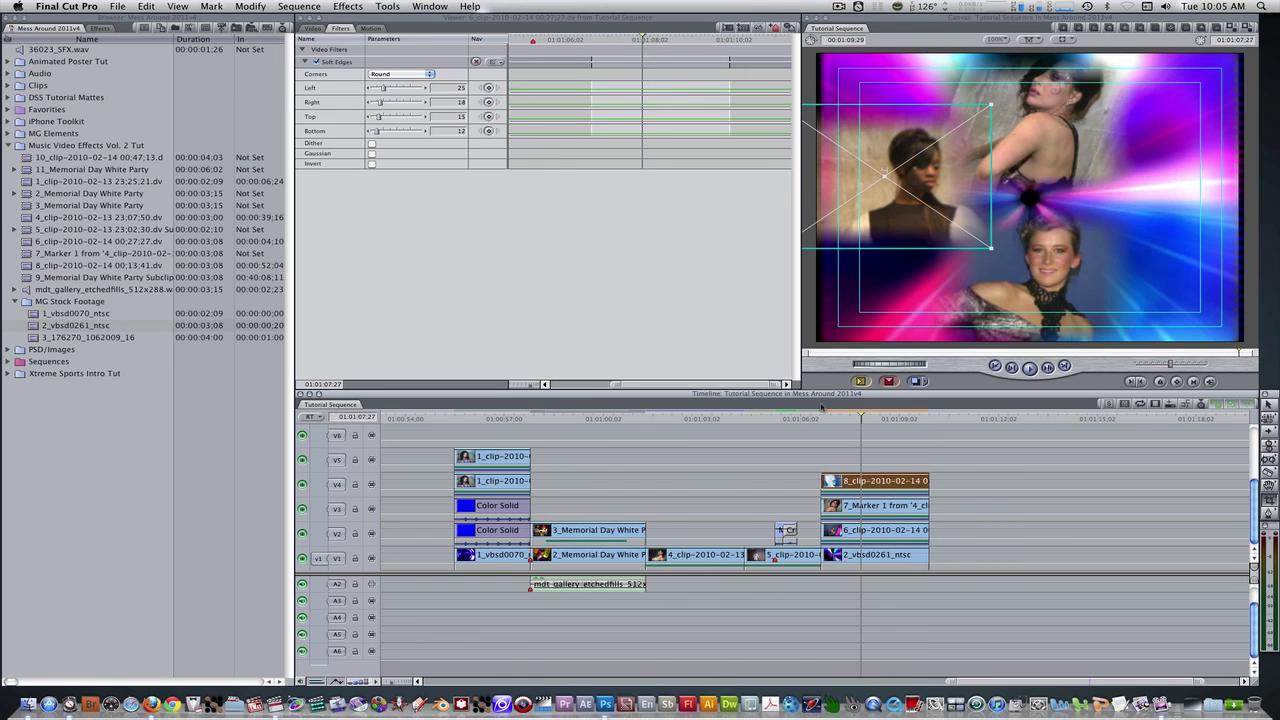
- Place the 9_Memorial Day White Party Subclip on V5 above the 8_clip and paste the Basic Motion and Filters attributes onto it
drag(95, 277, 872, 457)
click(862, 415)
click(872, 459)
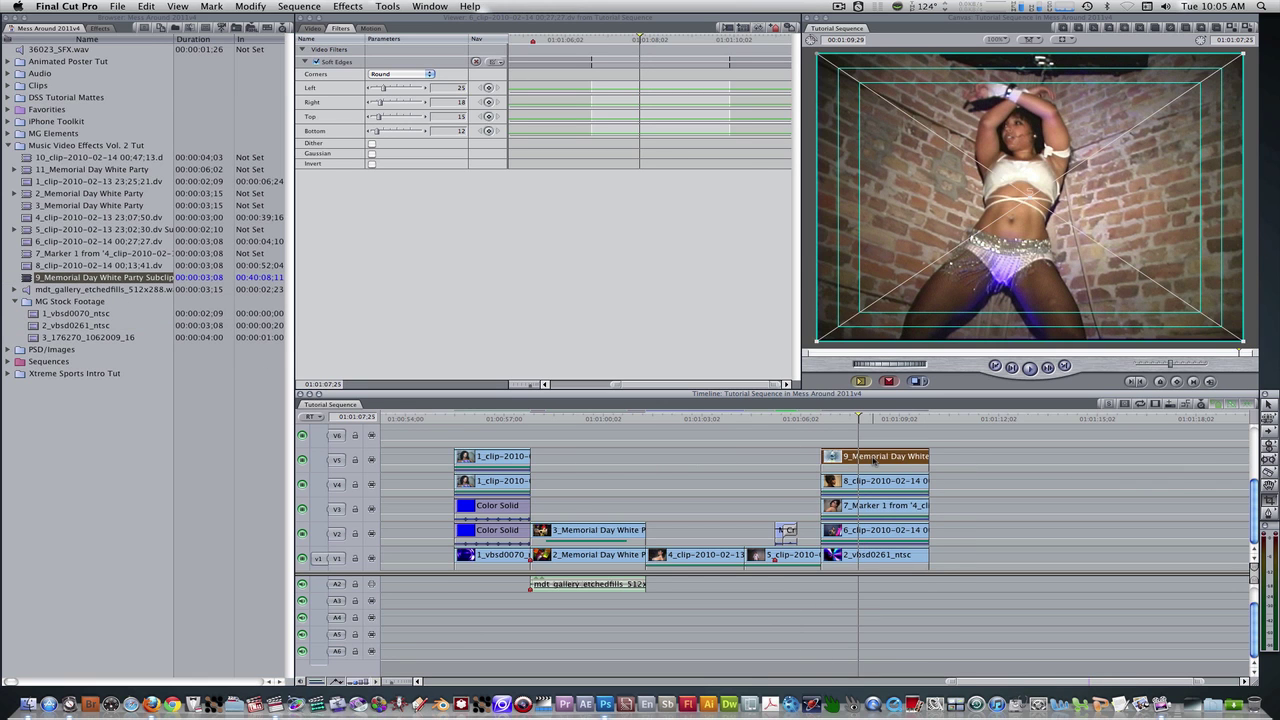
key(alt+v)
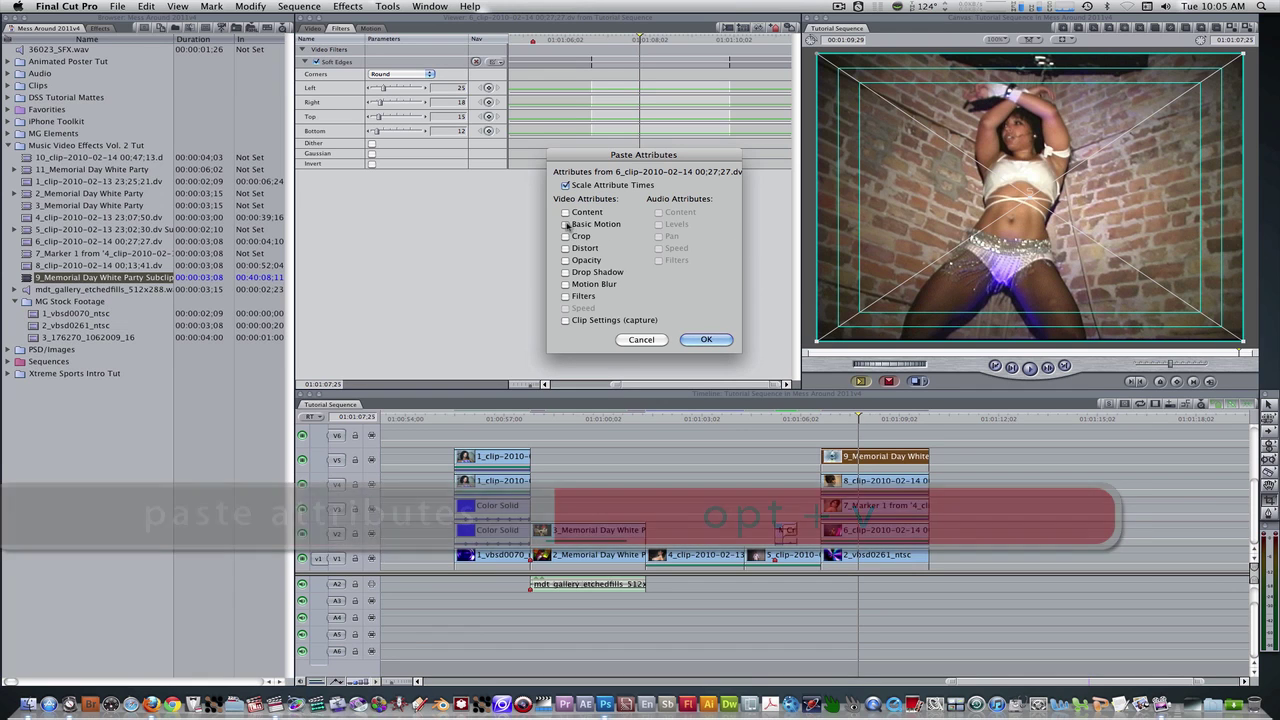
click(565, 224)
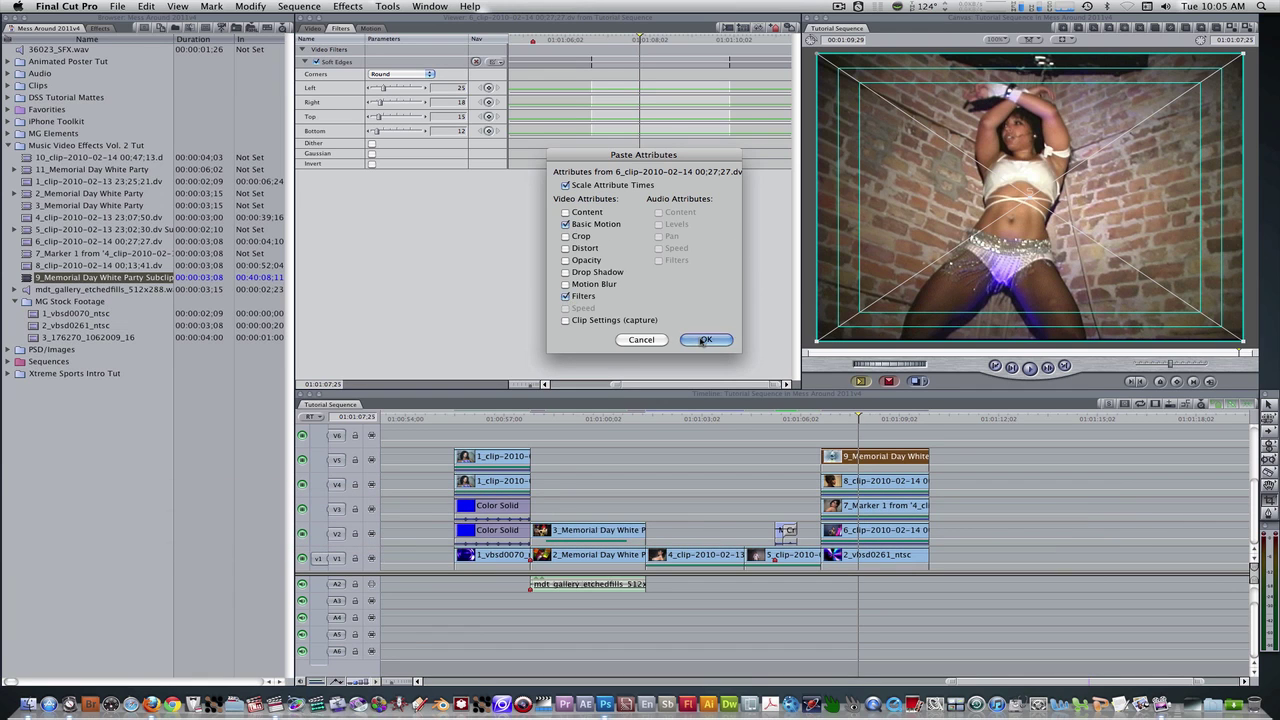
click(704, 340)
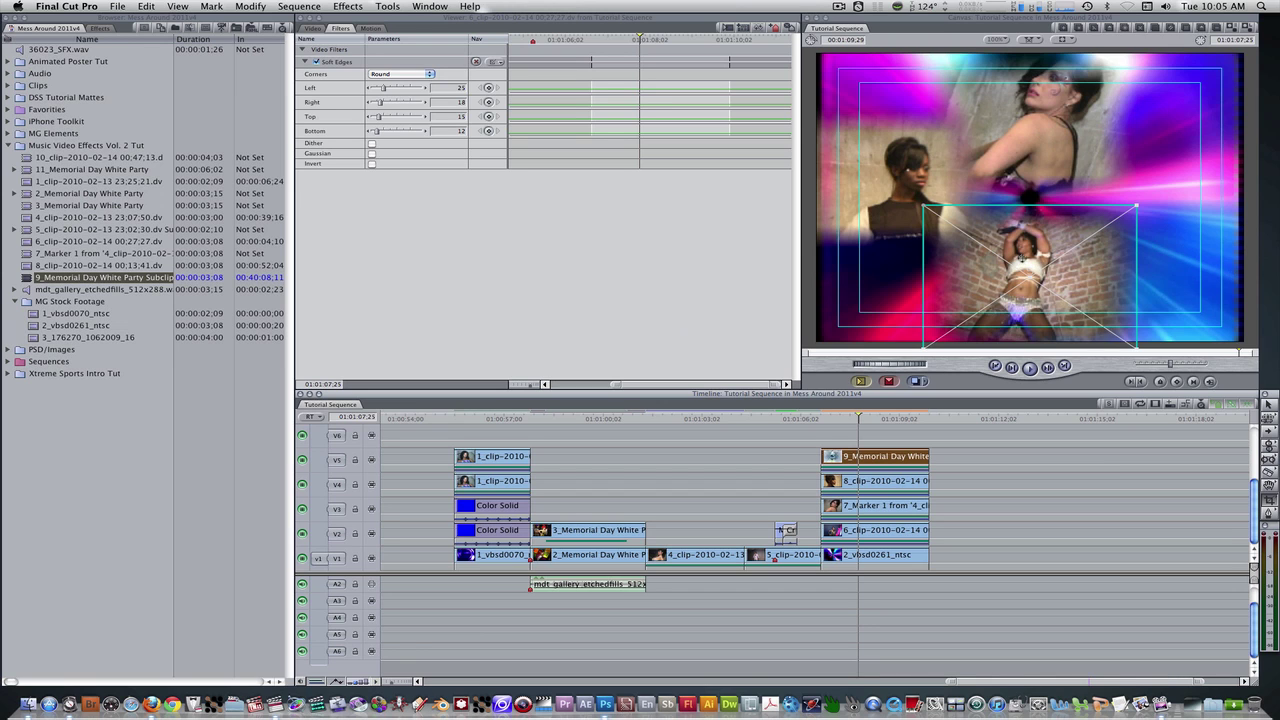
- Move the V5 clip's picture to the right side of the frame and set its Soft Edges Right to 23
drag(1022, 259, 1172, 113)
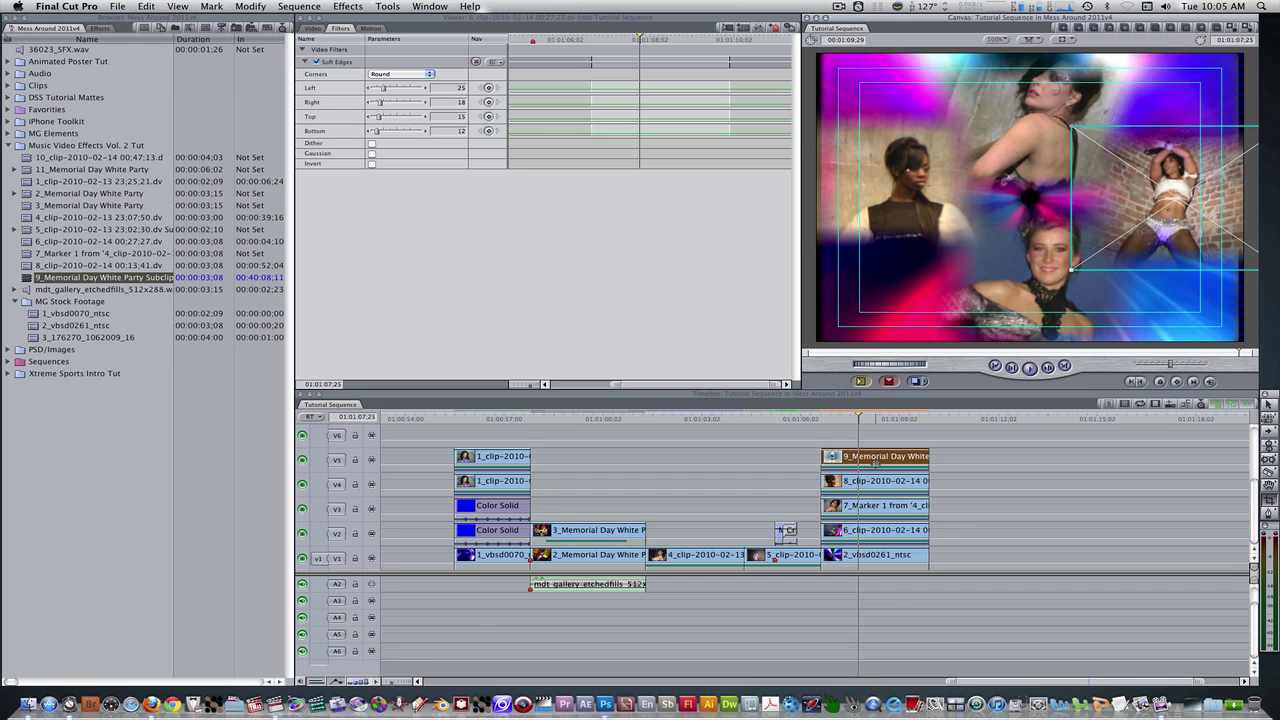
double_click(878, 458)
drag(379, 103, 382, 104)
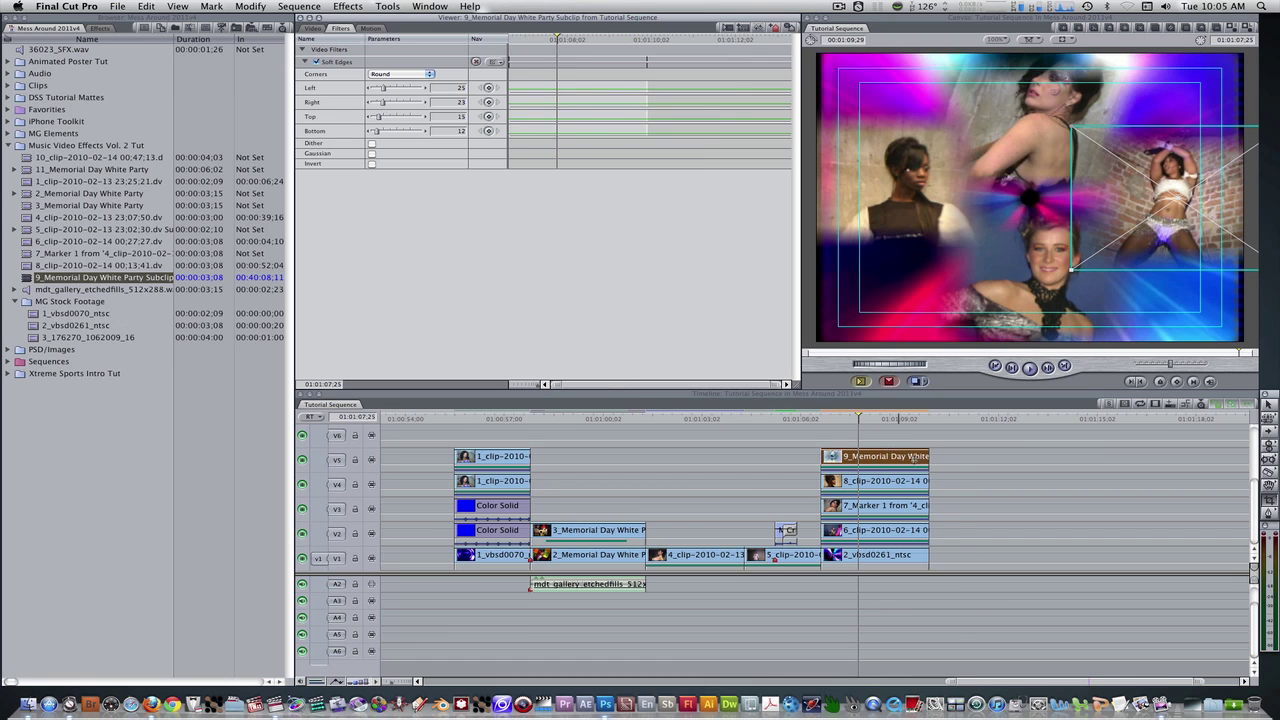
- Set the composite mode of the four soft-edged clips on V2 through V5 to Screen
drag(964, 449, 883, 529)
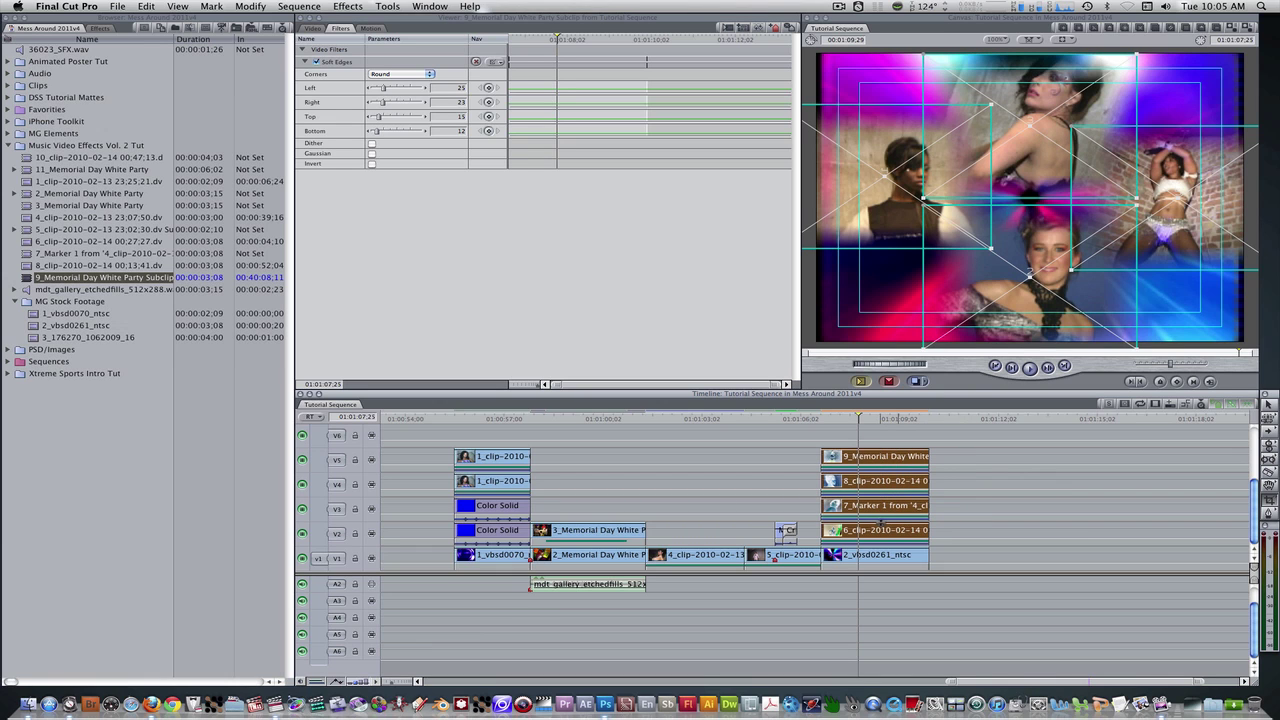
right_click(887, 459)
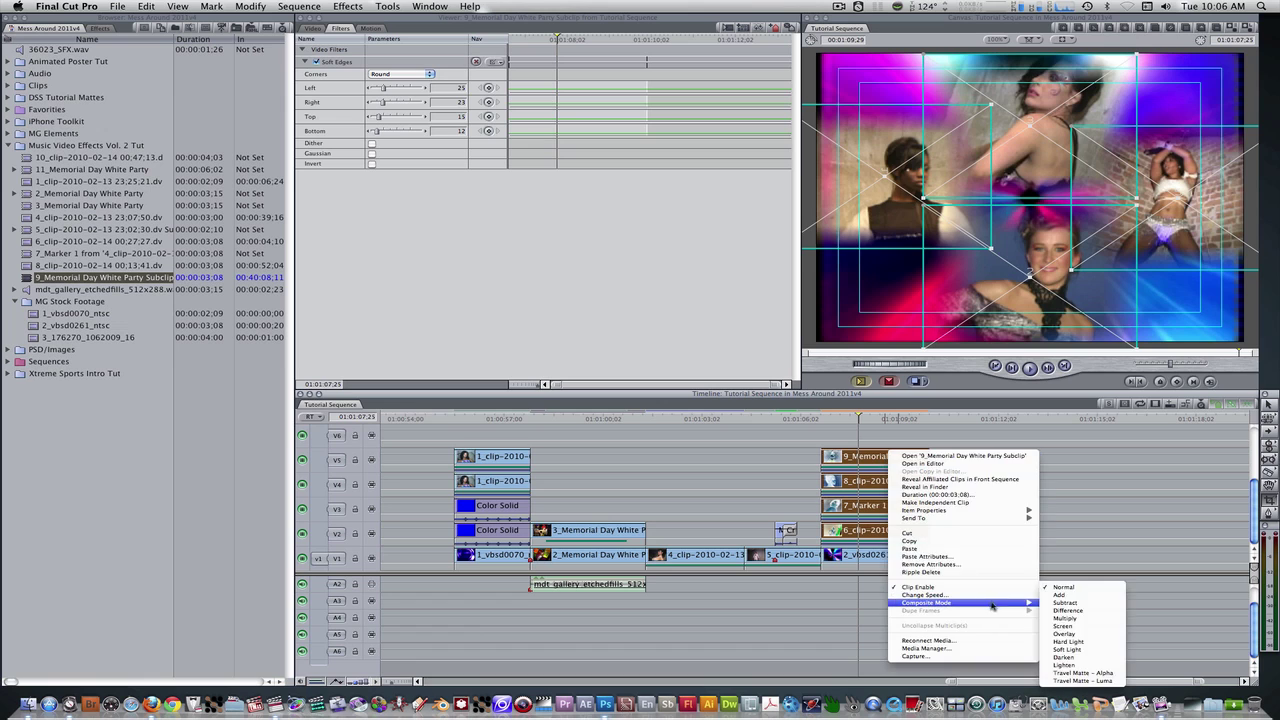
click(1060, 627)
click(903, 436)
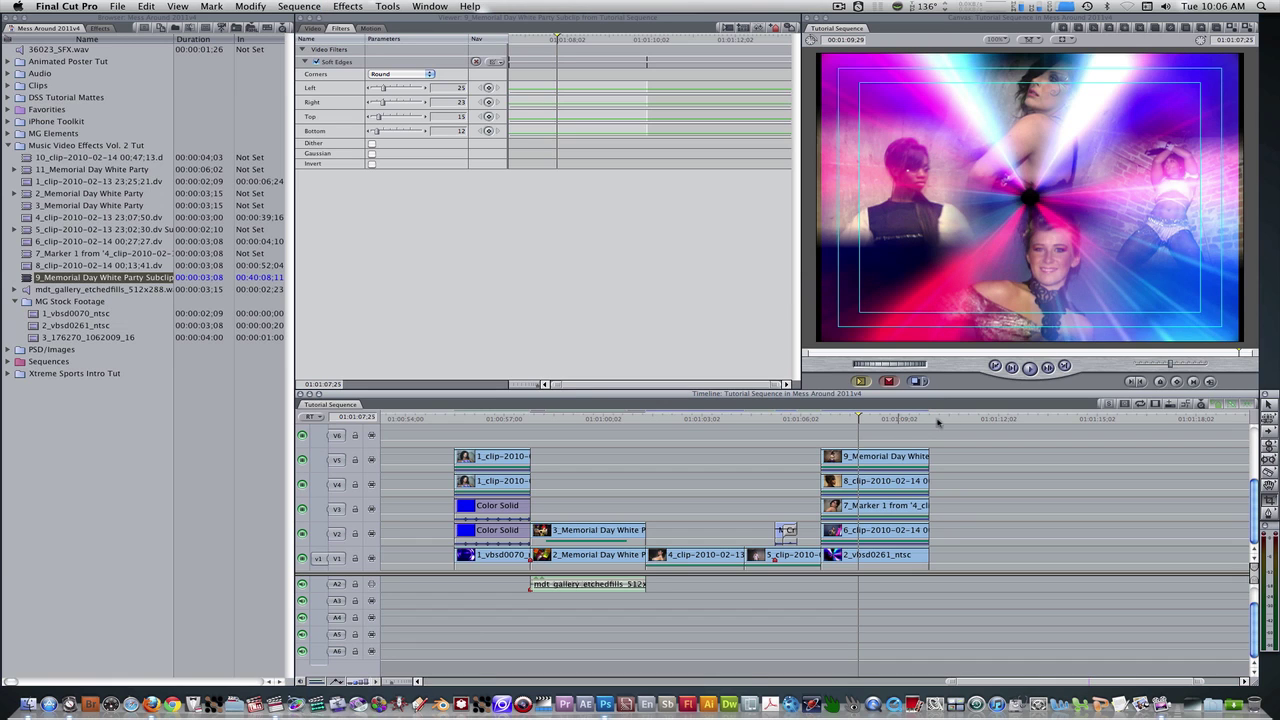
- Mark the range of the V5 clip and play the composited section from In to Out
click(870, 460)
key(x)
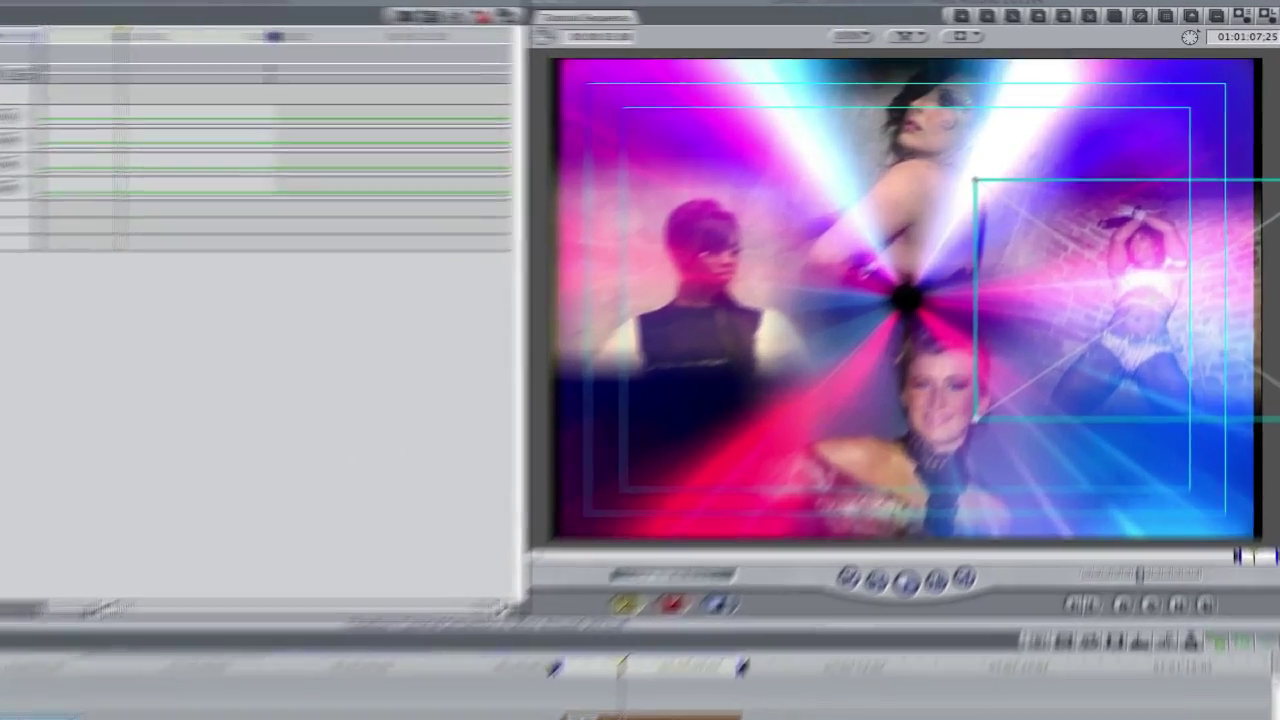
key(shift+backslash)
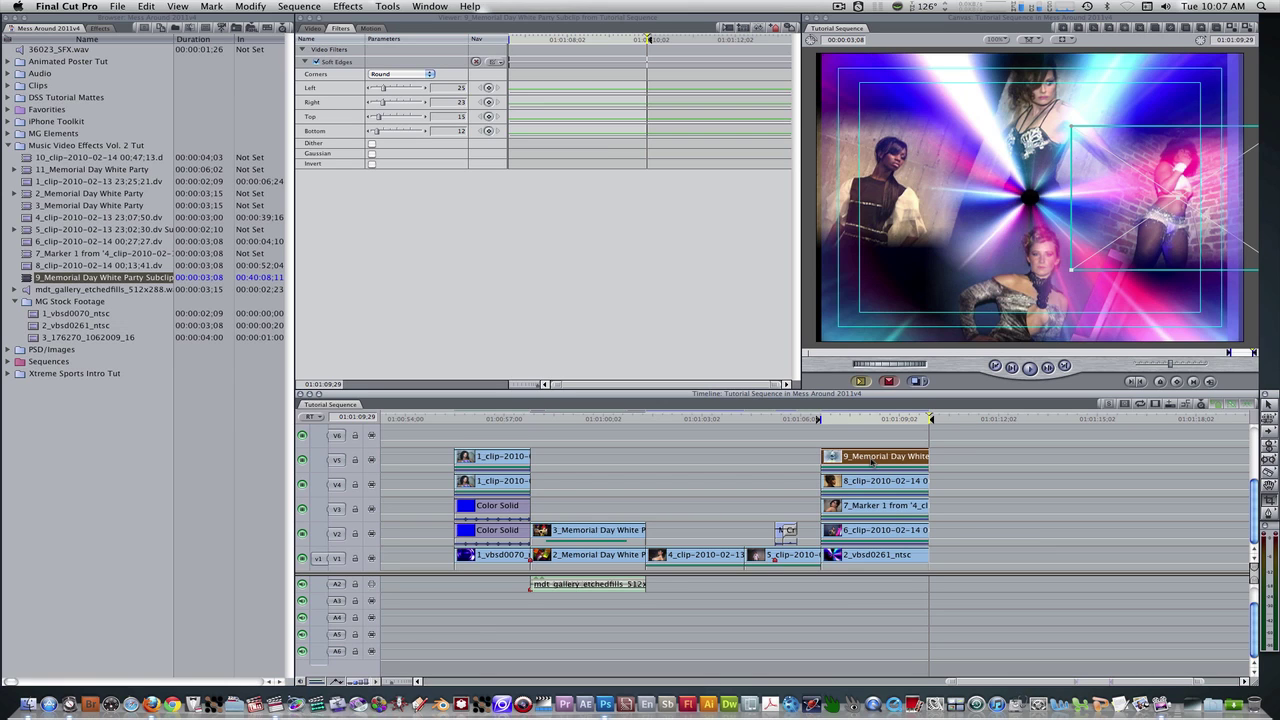
key(super+shift+a)
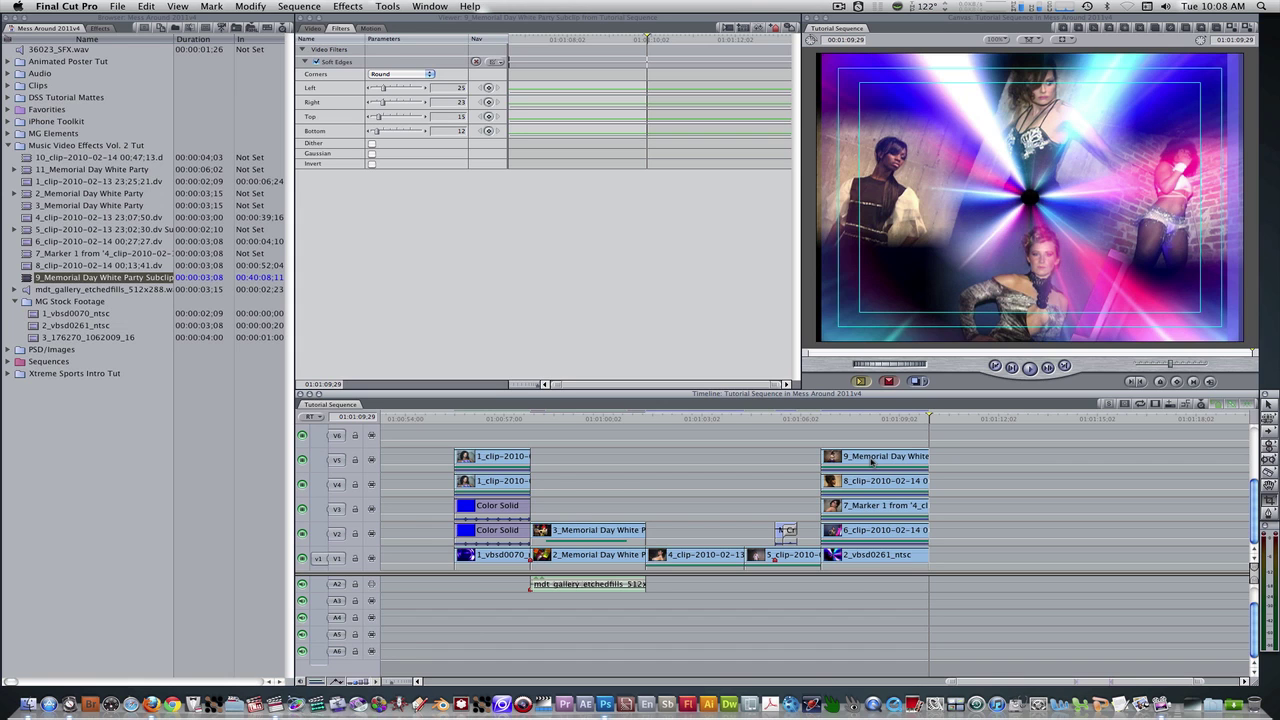
- Add the 10_clip from the bin to V1 after 2_vbsd0261_ntsc and duplicate it directly above on V2
drag(90, 157, 948, 557)
click(990, 418)
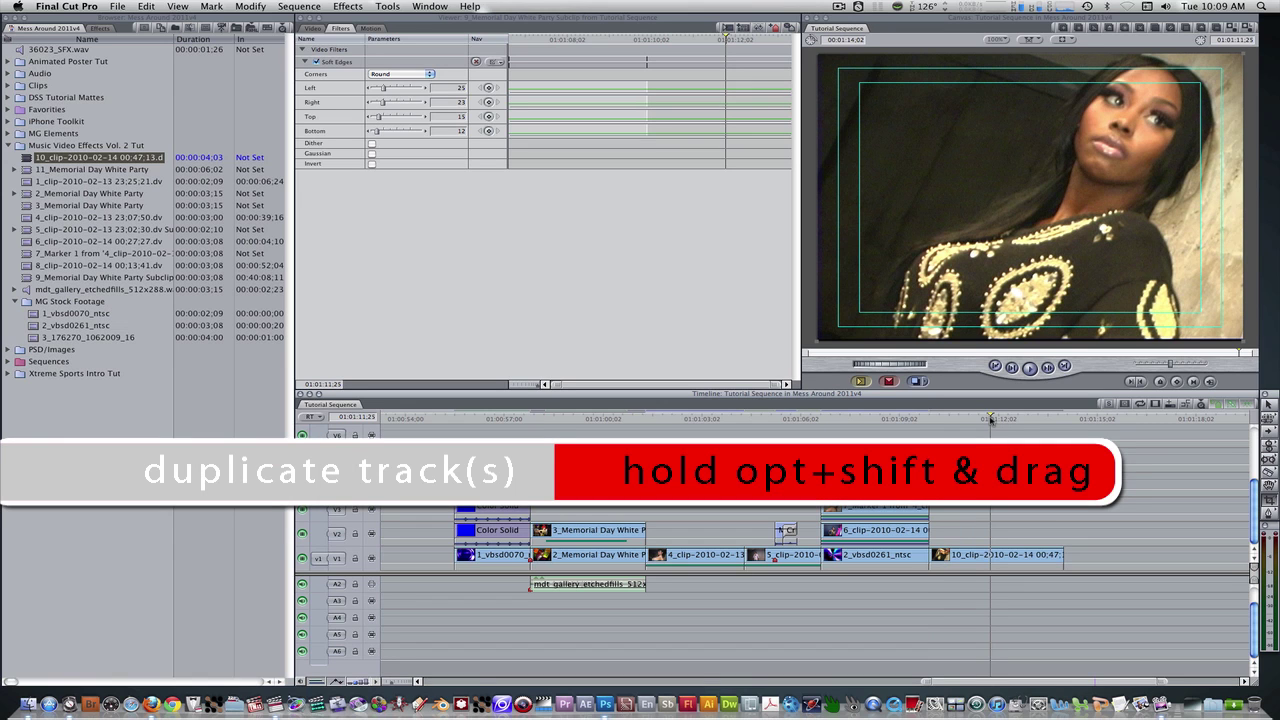
click(1012, 555)
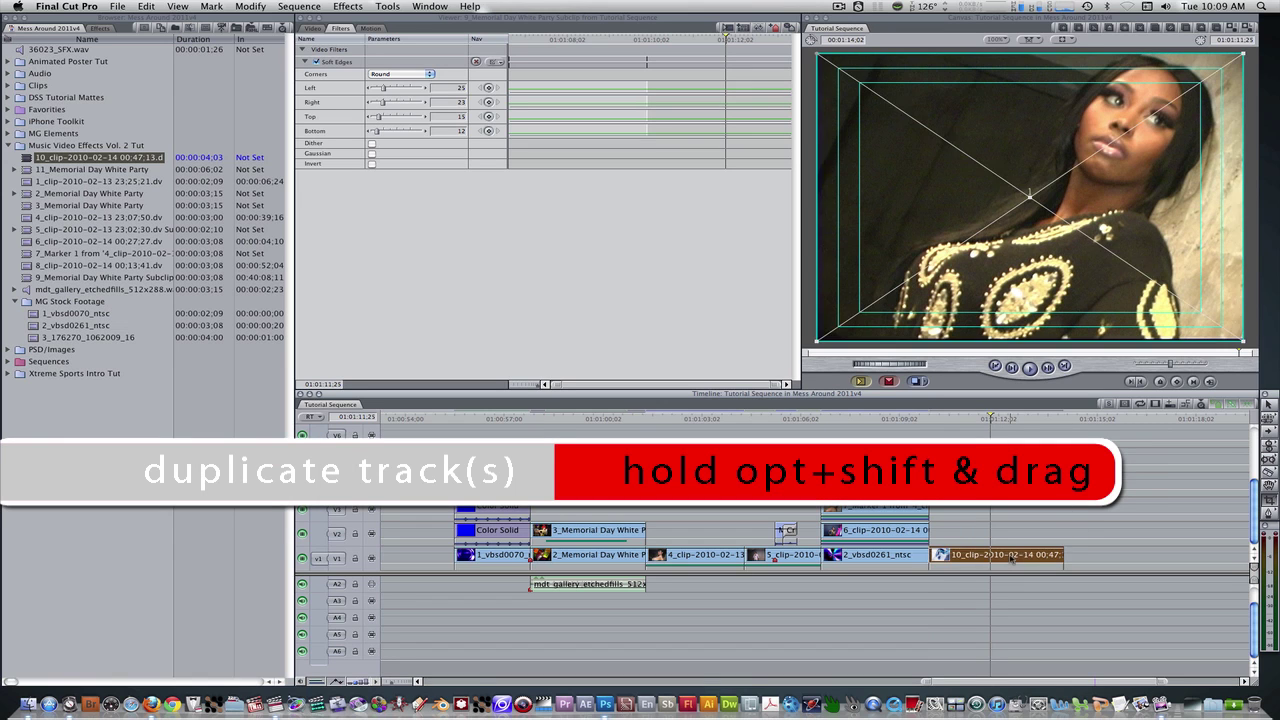
drag(1012, 555, 1008, 531)
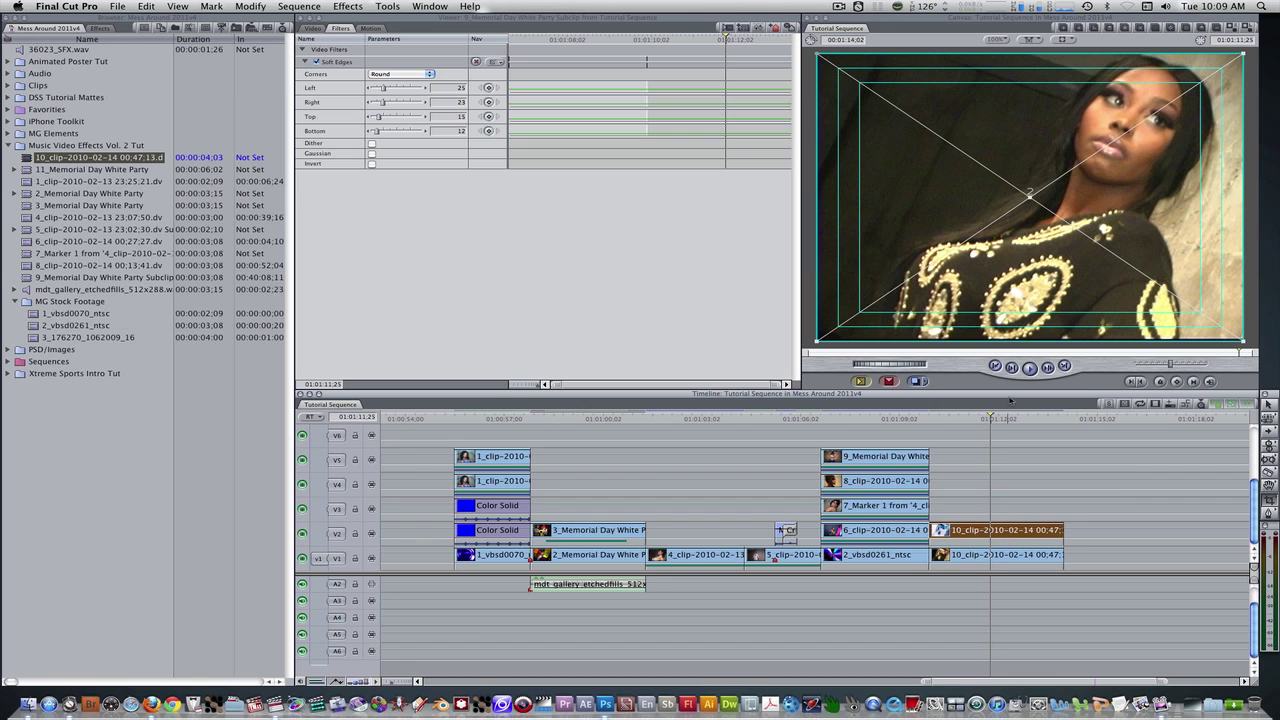
- Apply the Blink video filter to the duplicated 10_clip on V2
click(101, 28)
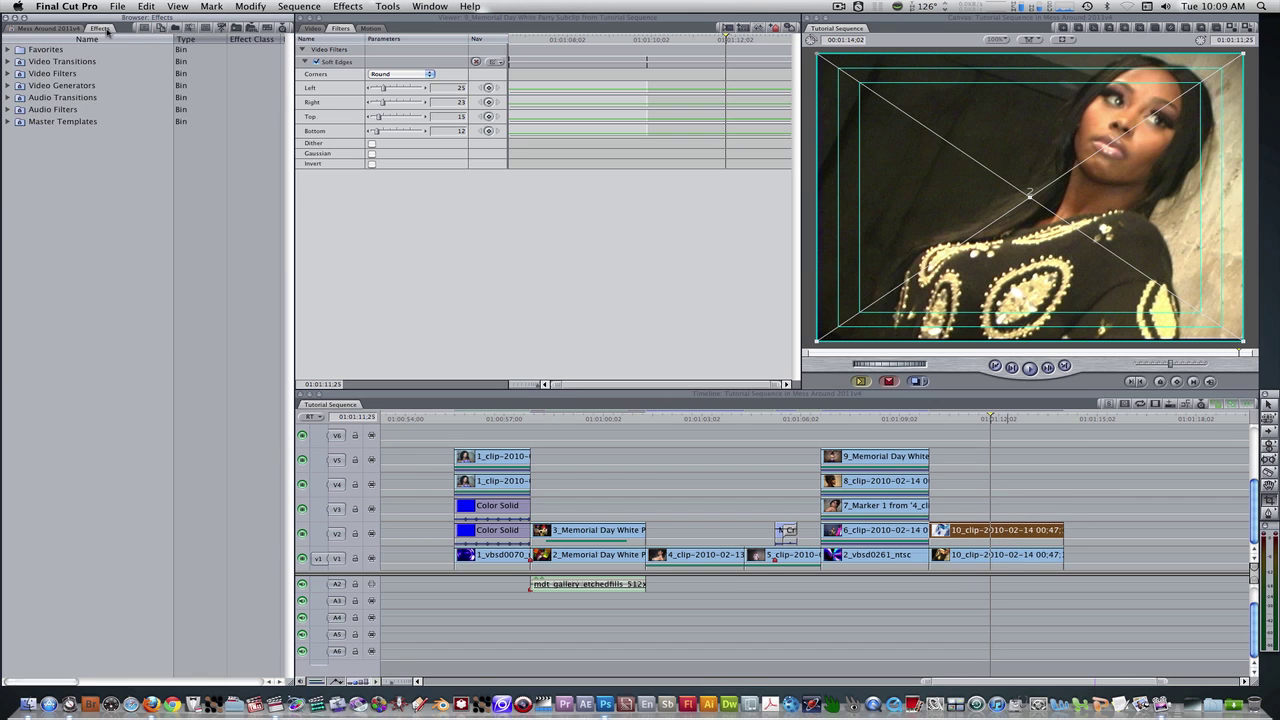
click(10, 75)
scroll(42, 315, down, 15)
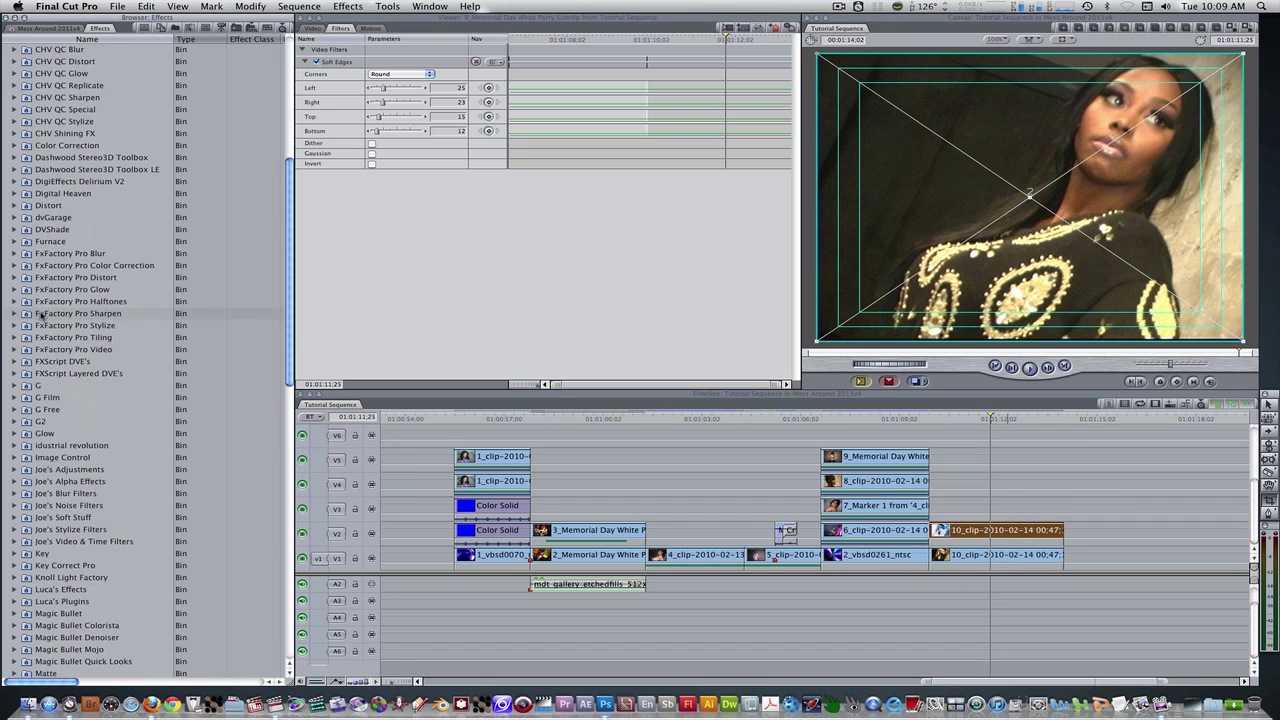
scroll(42, 315, down, 2)
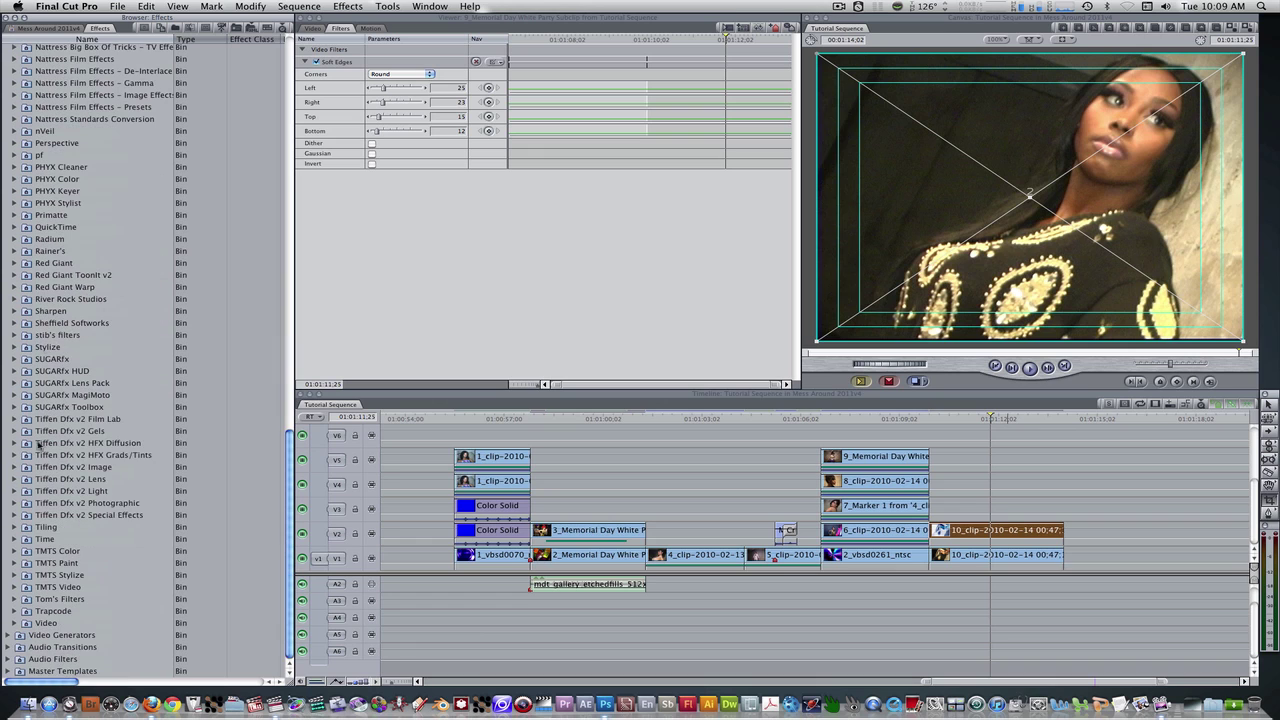
click(15, 623)
drag(36, 636, 1034, 536)
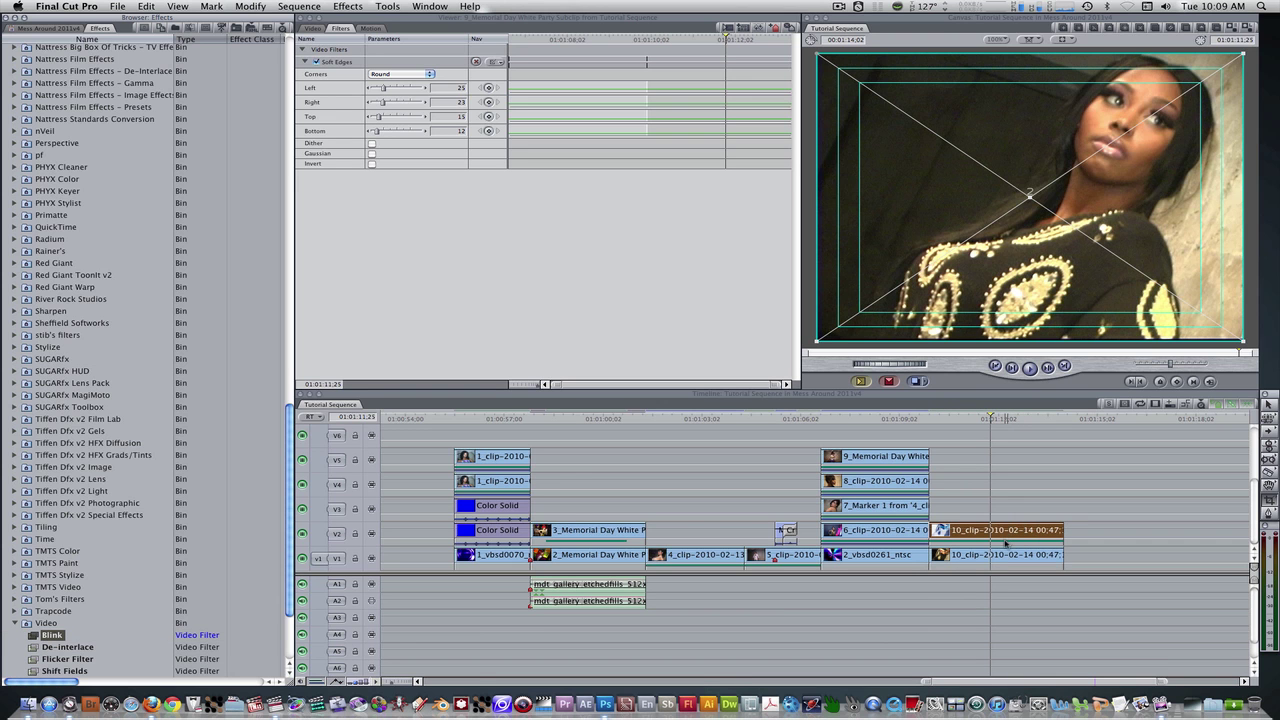
- Set the V2 10_clip's Blink filter to On Duration 3 and Off Duration 4
double_click(1005, 541)
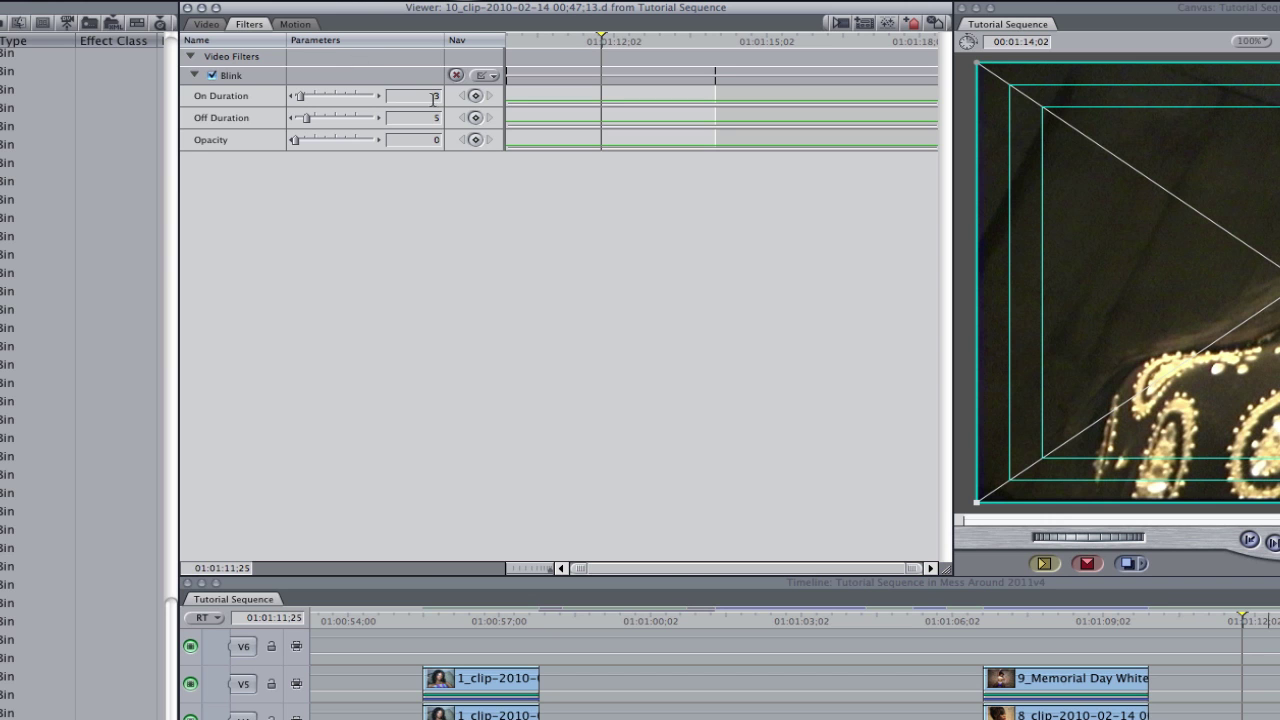
click(431, 119)
text(4)
key(Return)
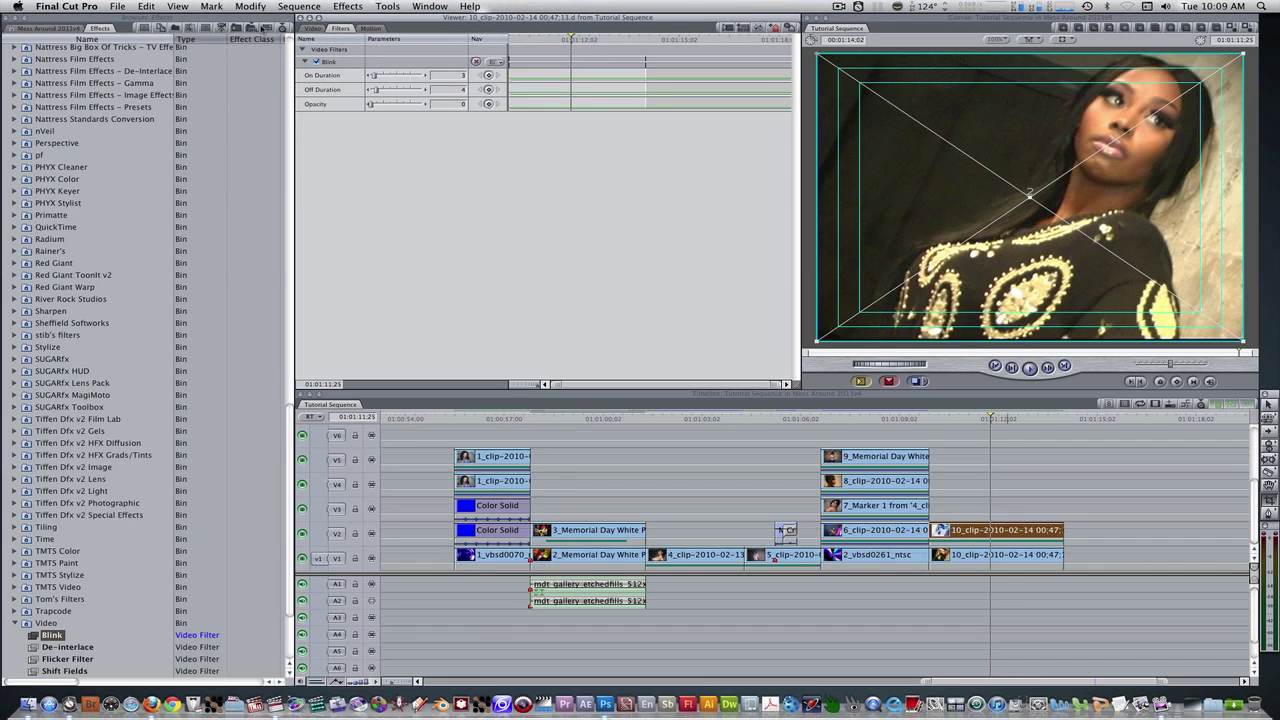
- Add the Light Pulse filter from Luca's Effects to the 10_clip on V2
click(106, 33)
scroll(80, 70, up, 20)
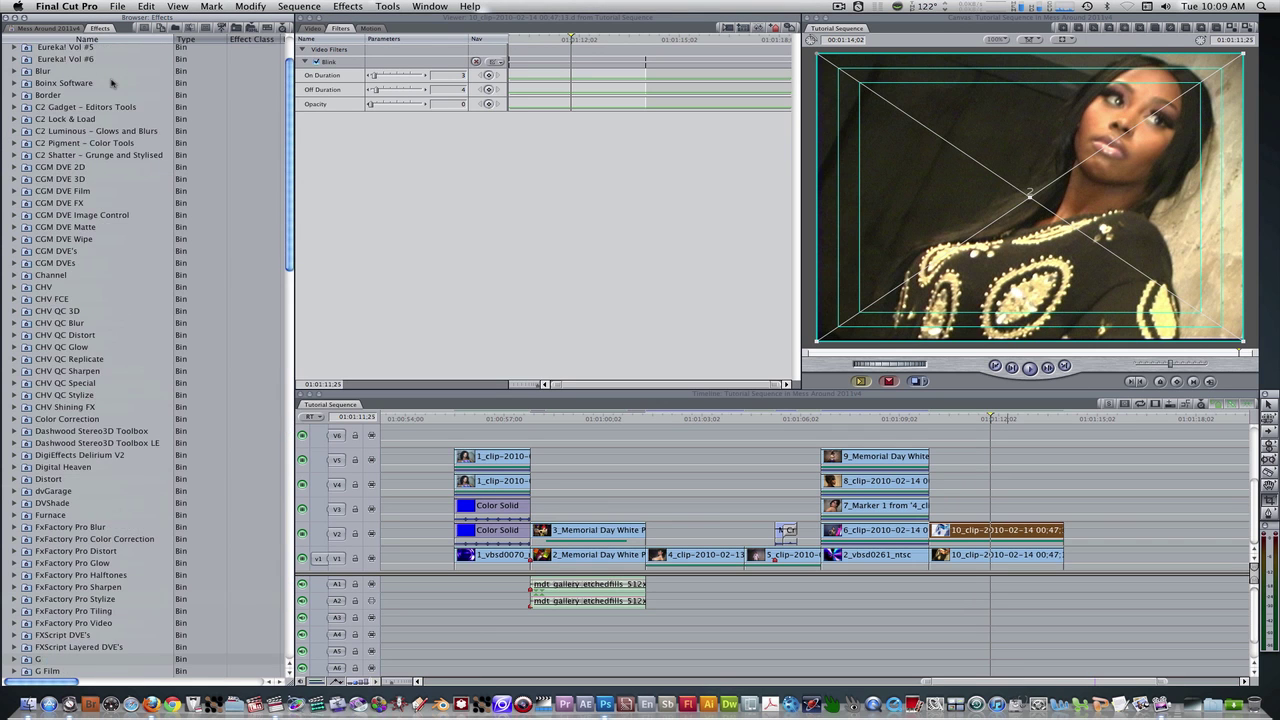
scroll(66, 150, down, 15)
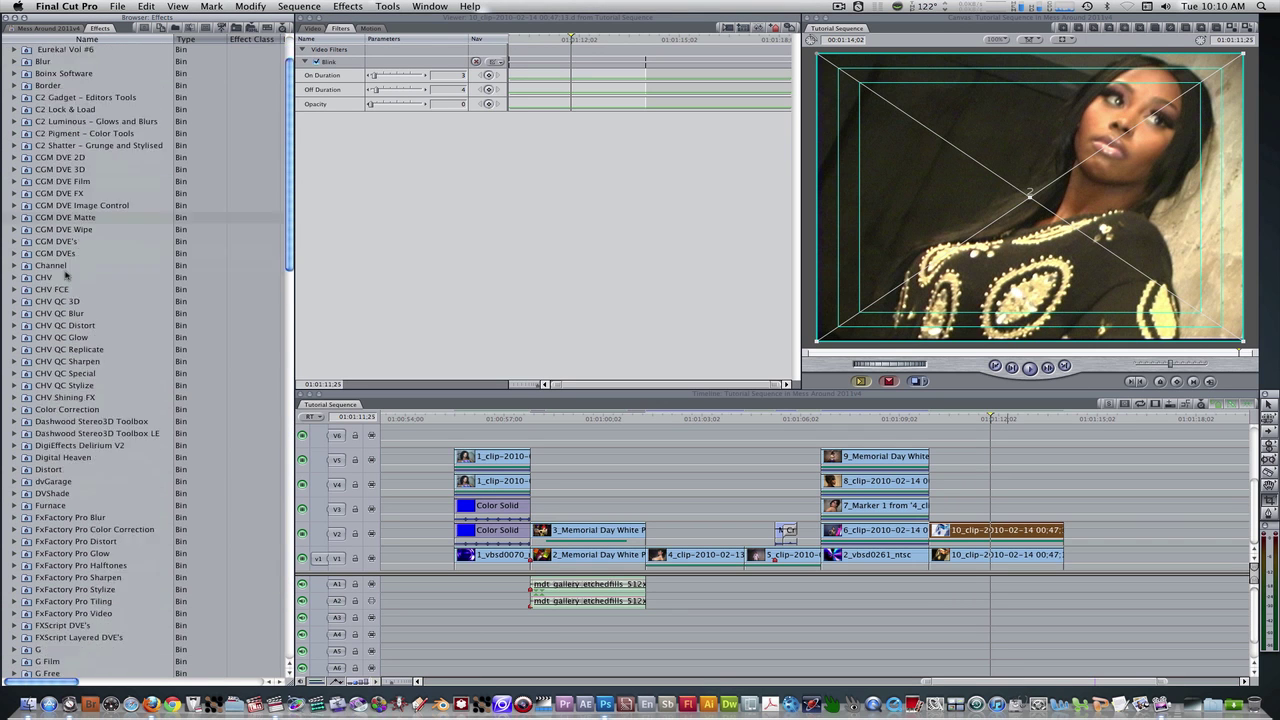
scroll(56, 303, down, 1)
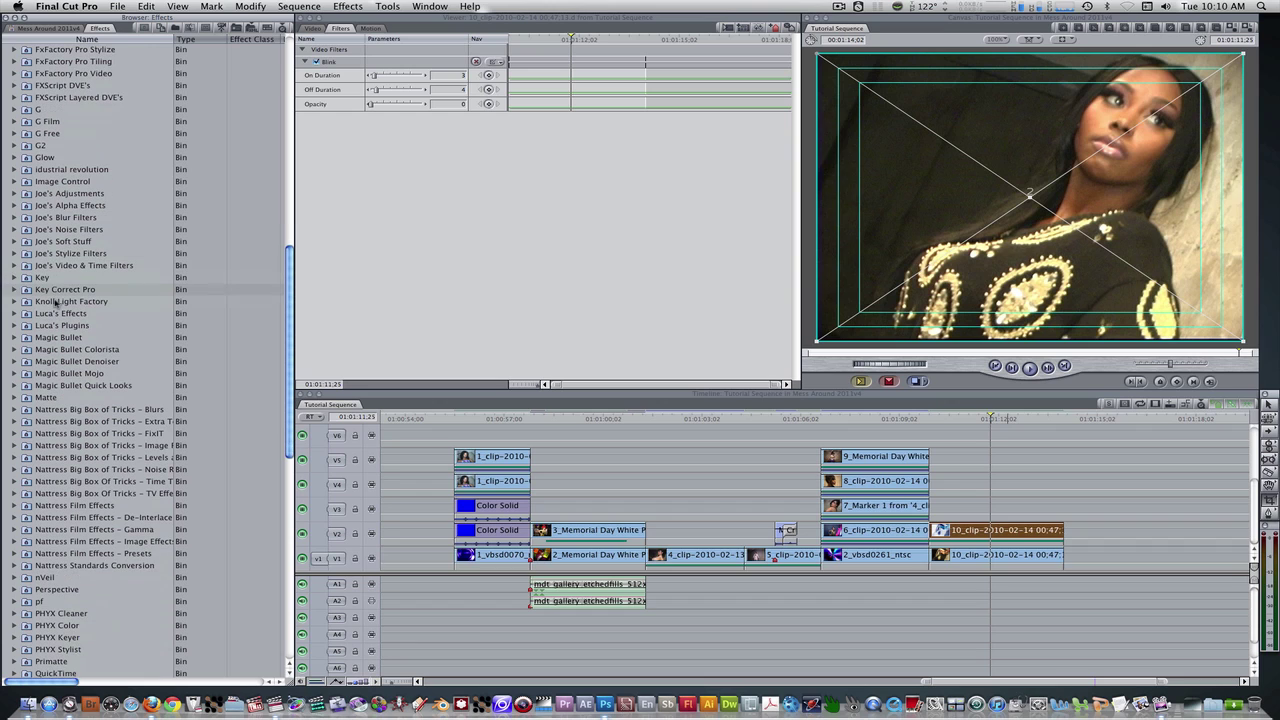
click(15, 314)
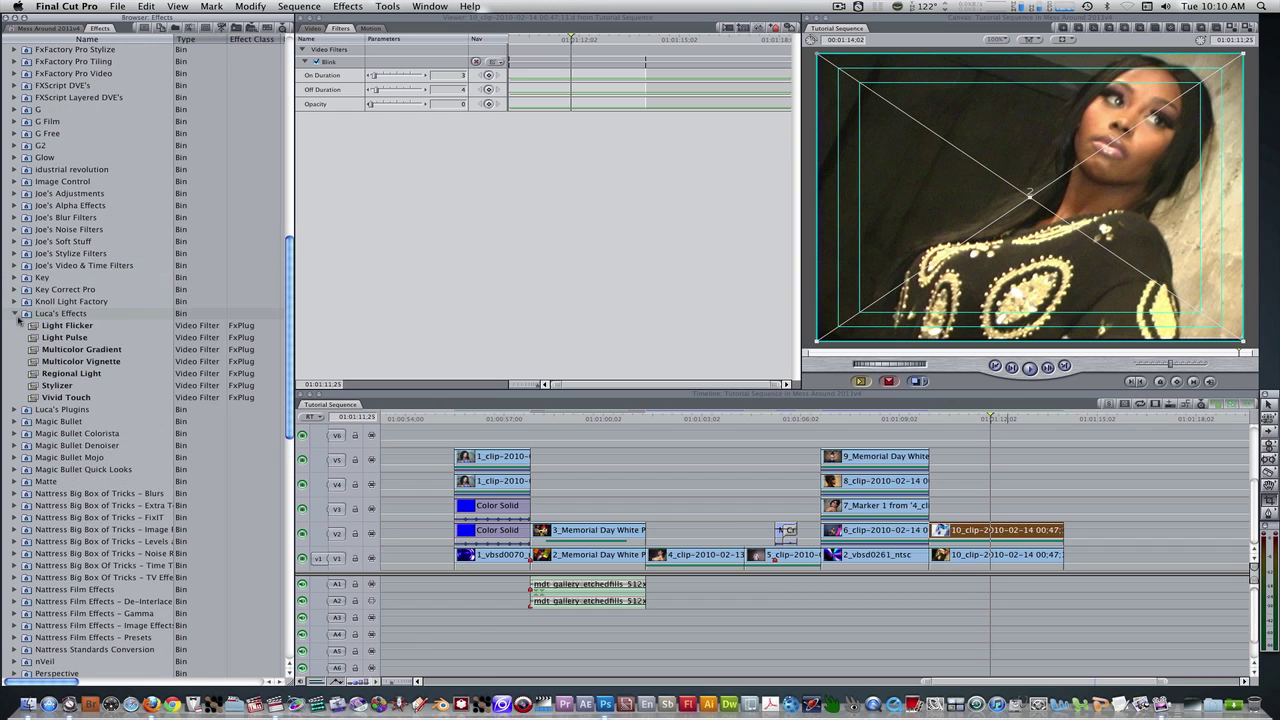
click(33, 340)
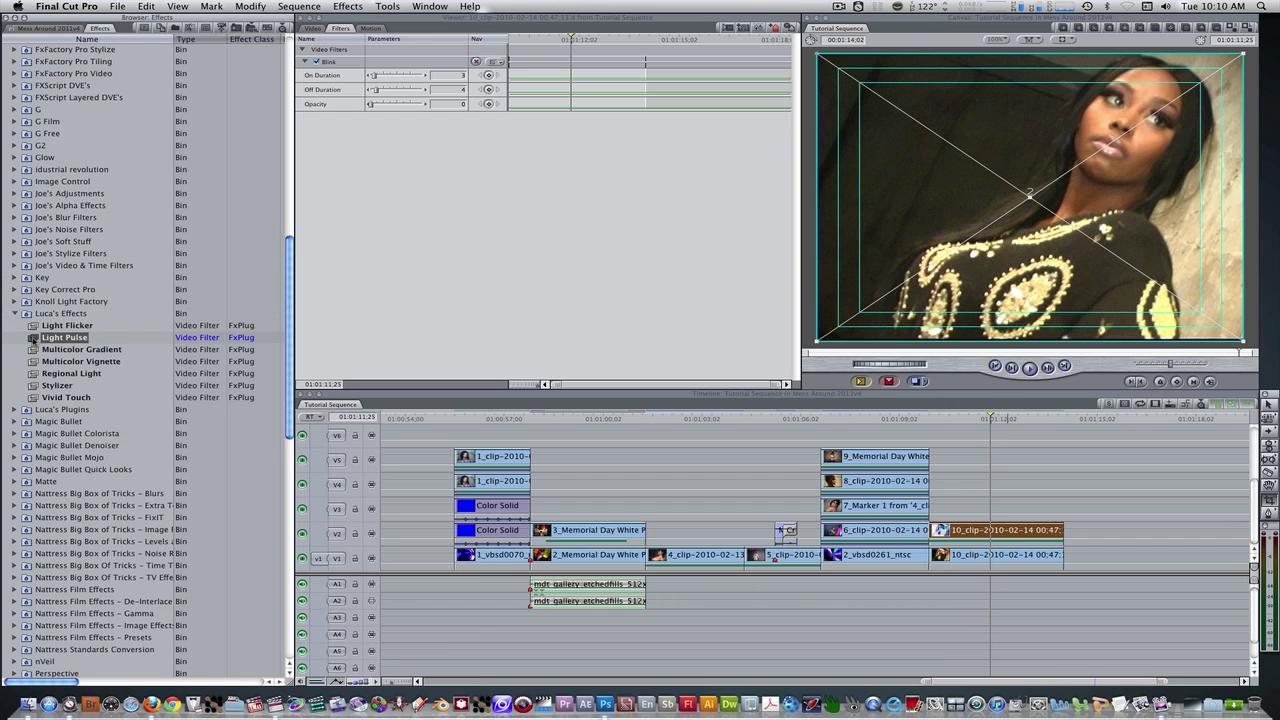
drag(33, 340, 414, 258)
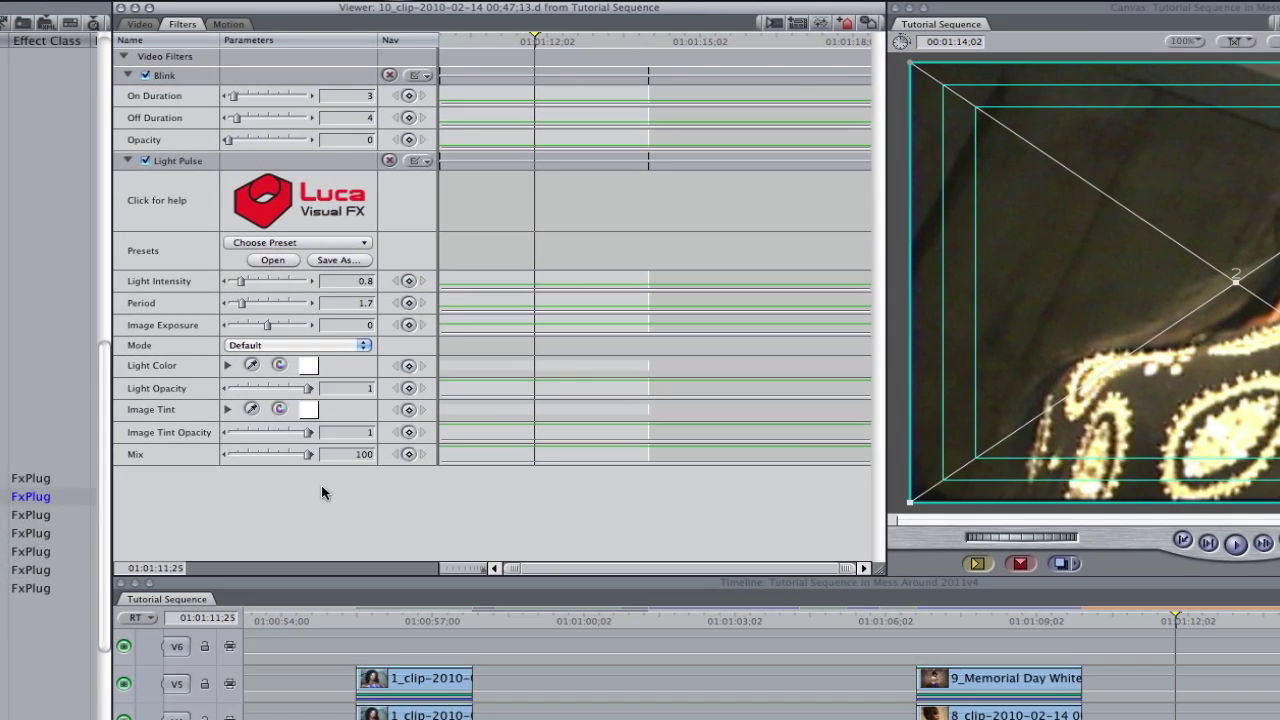
- Set the Light Pulse filter's Light Intensity to 0.9 and its Period to 1.5
click(358, 281)
text(0.9)
key(Tab)
text(1.5)
key(Return)
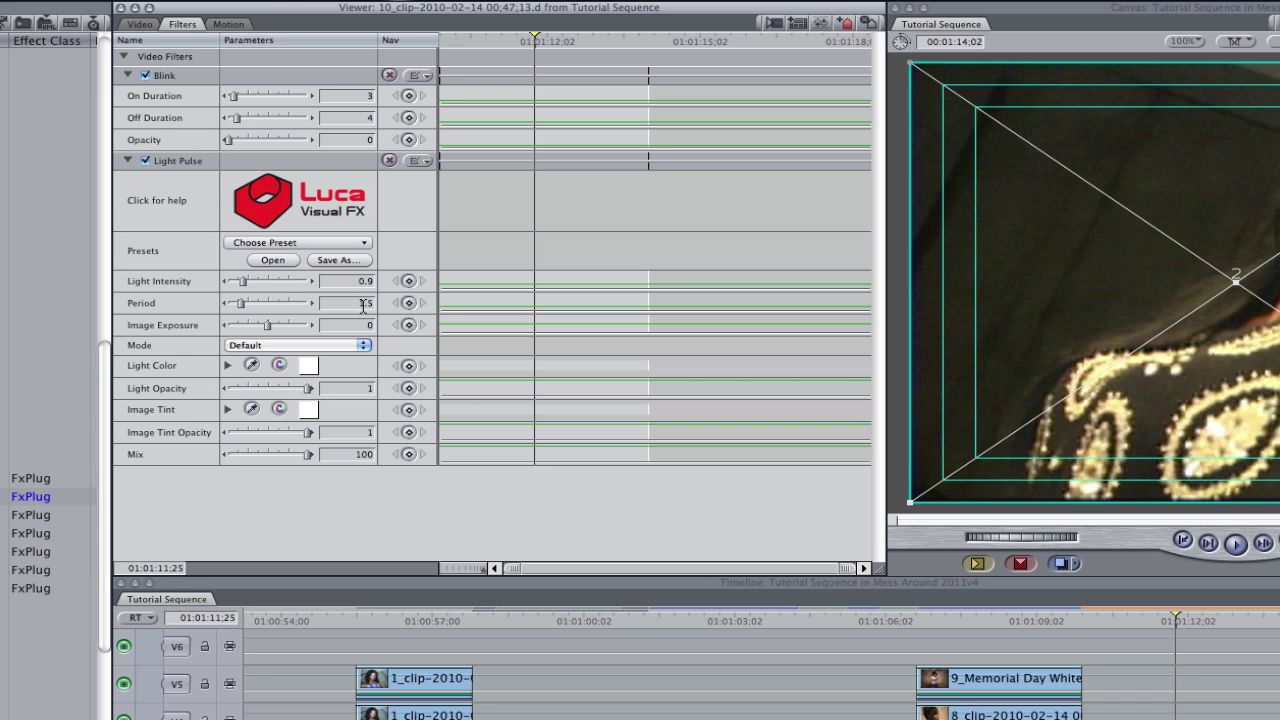
- Change the Light Pulse filter's Light Color to red and its Image Tint to blue
click(308, 366)
click(723, 434)
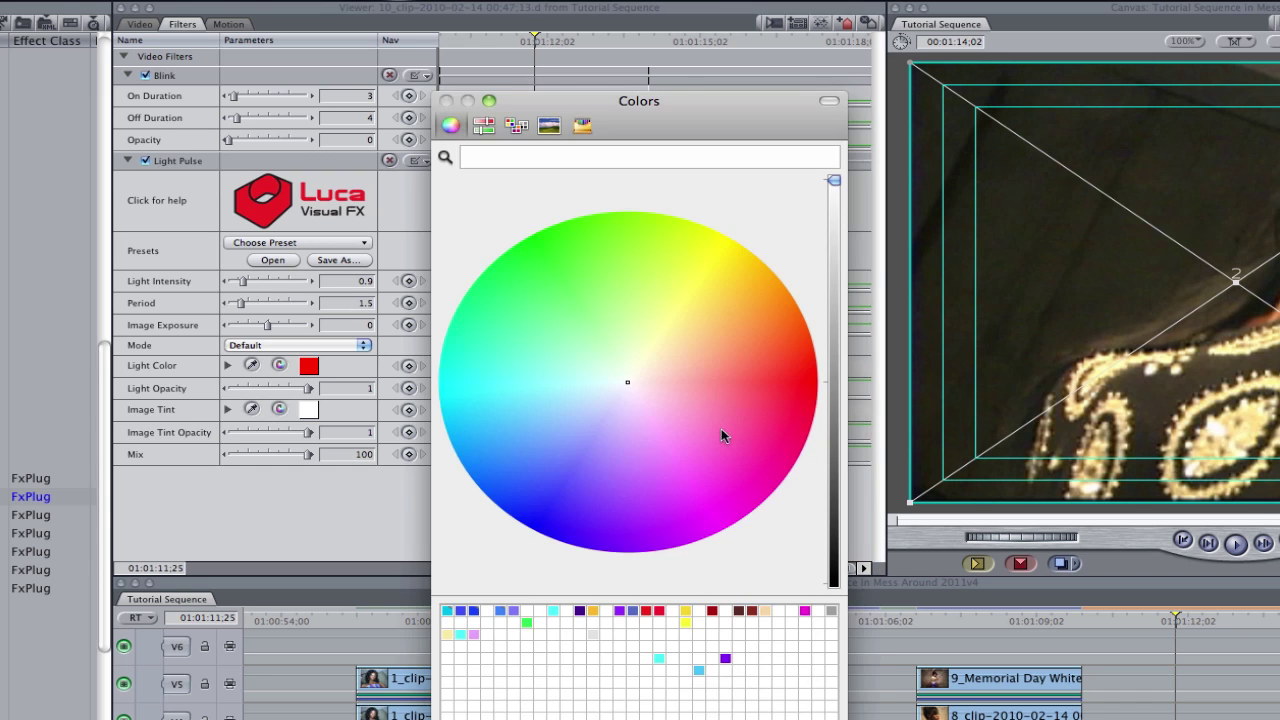
click(697, 542)
click(482, 454)
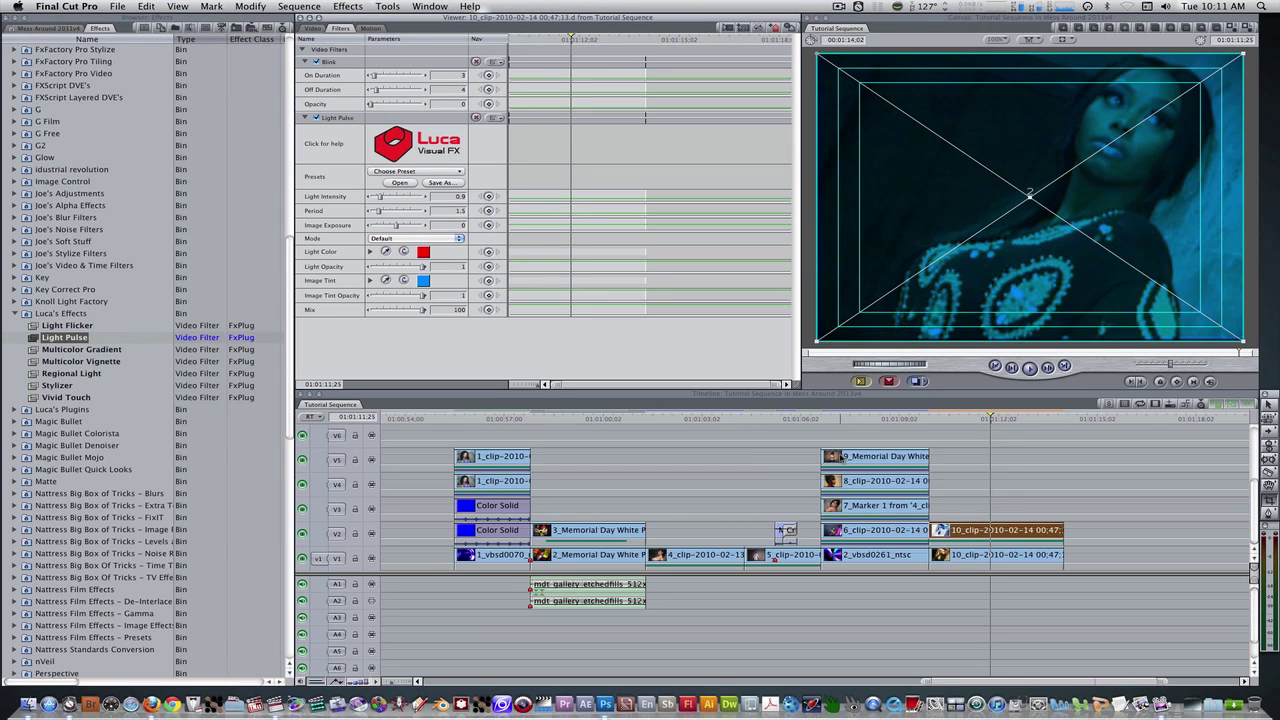
- Render the filtered 10_clip on V2 and play back its marked range
key(super+r)
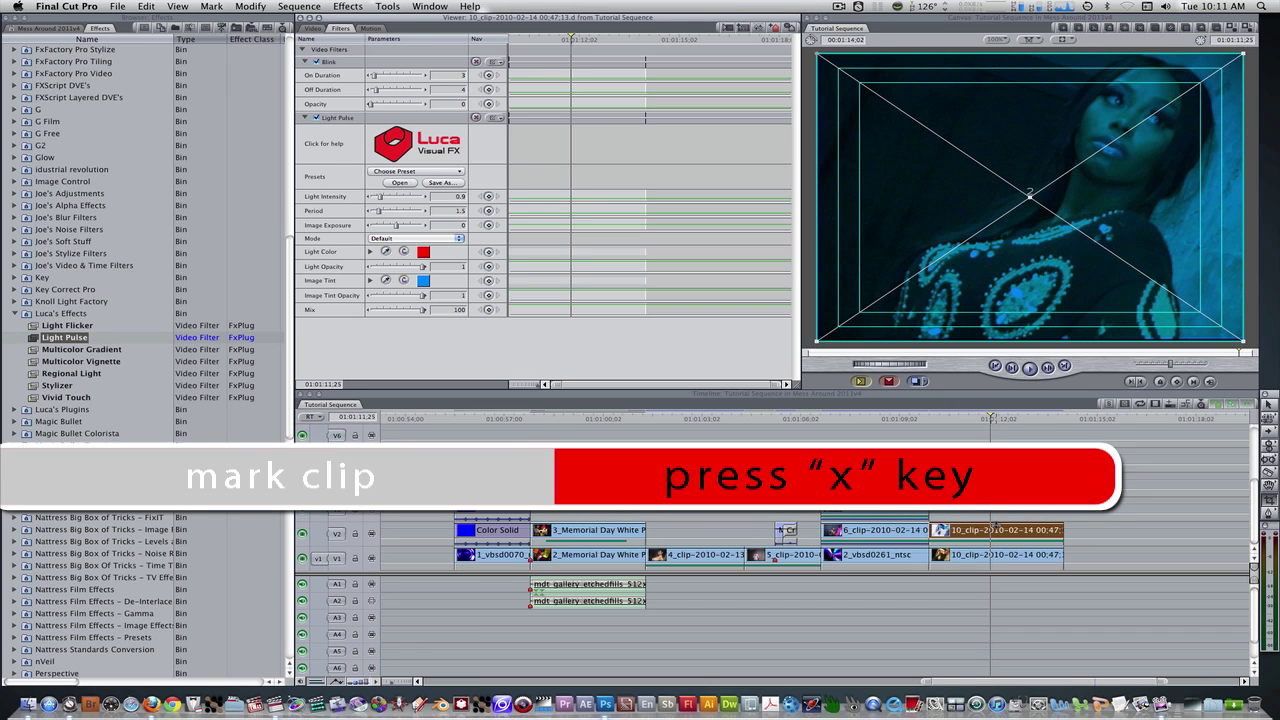
key(x)
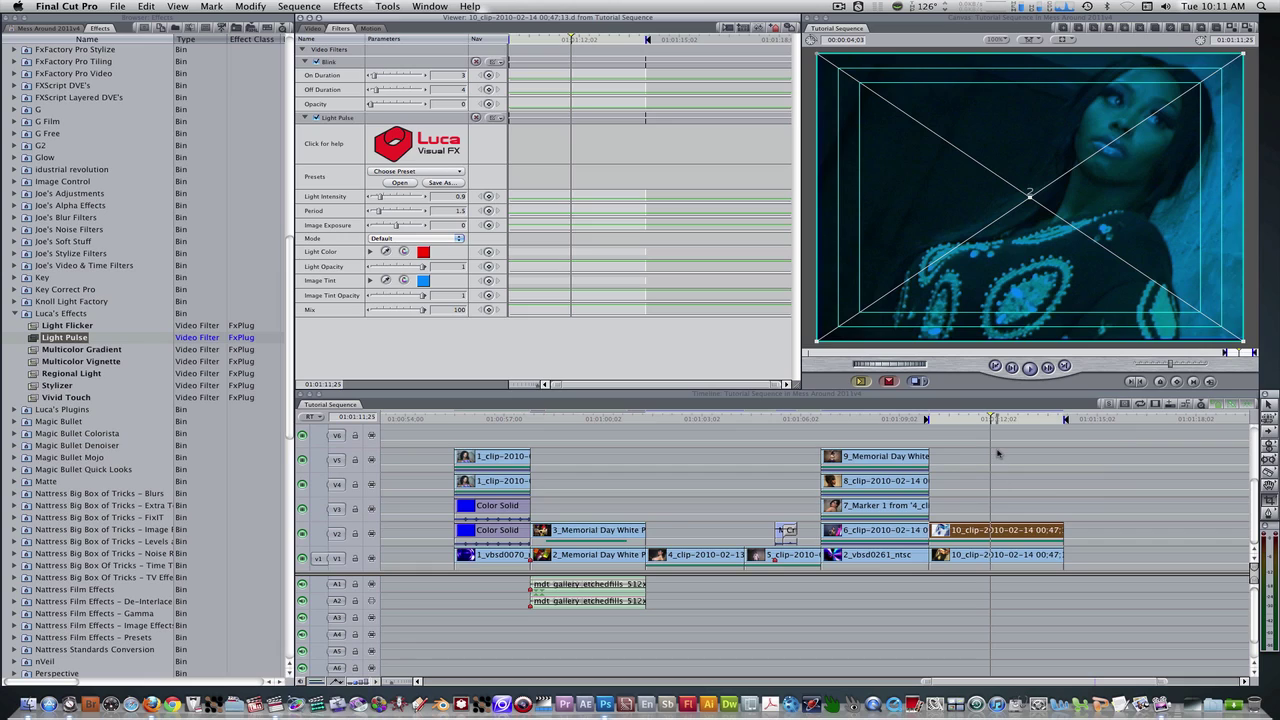
click(997, 454)
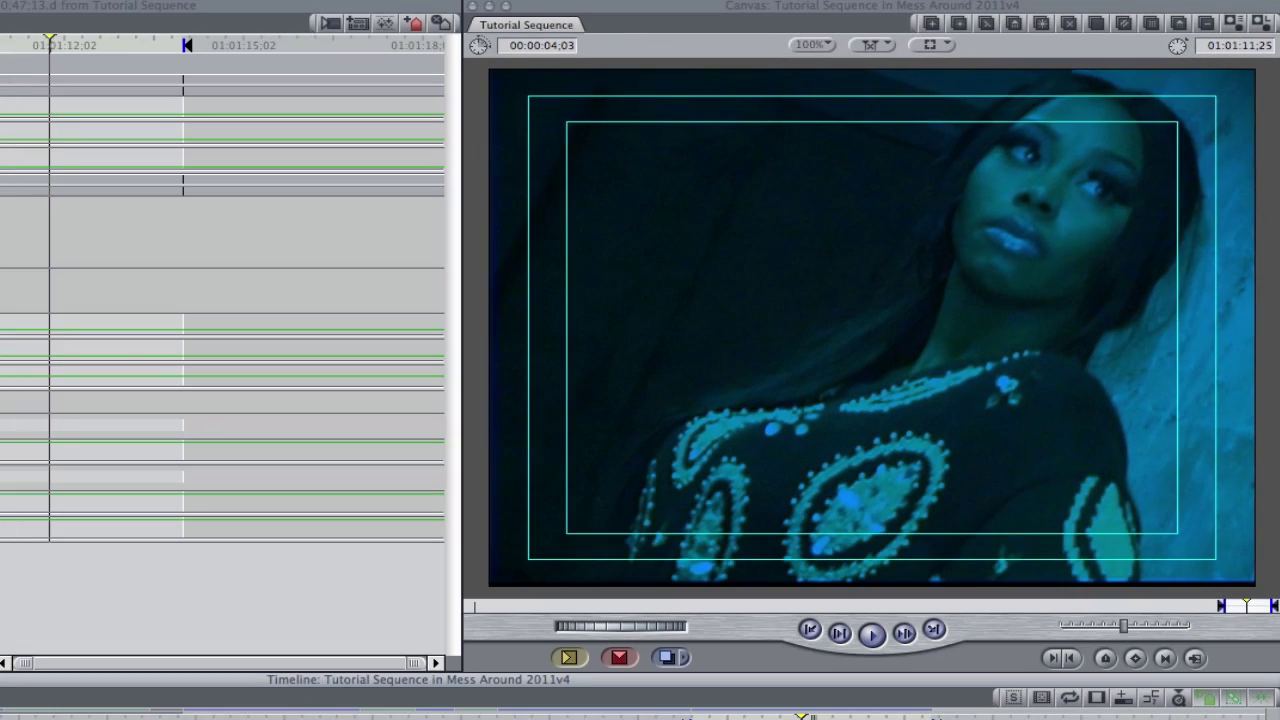
key(space)
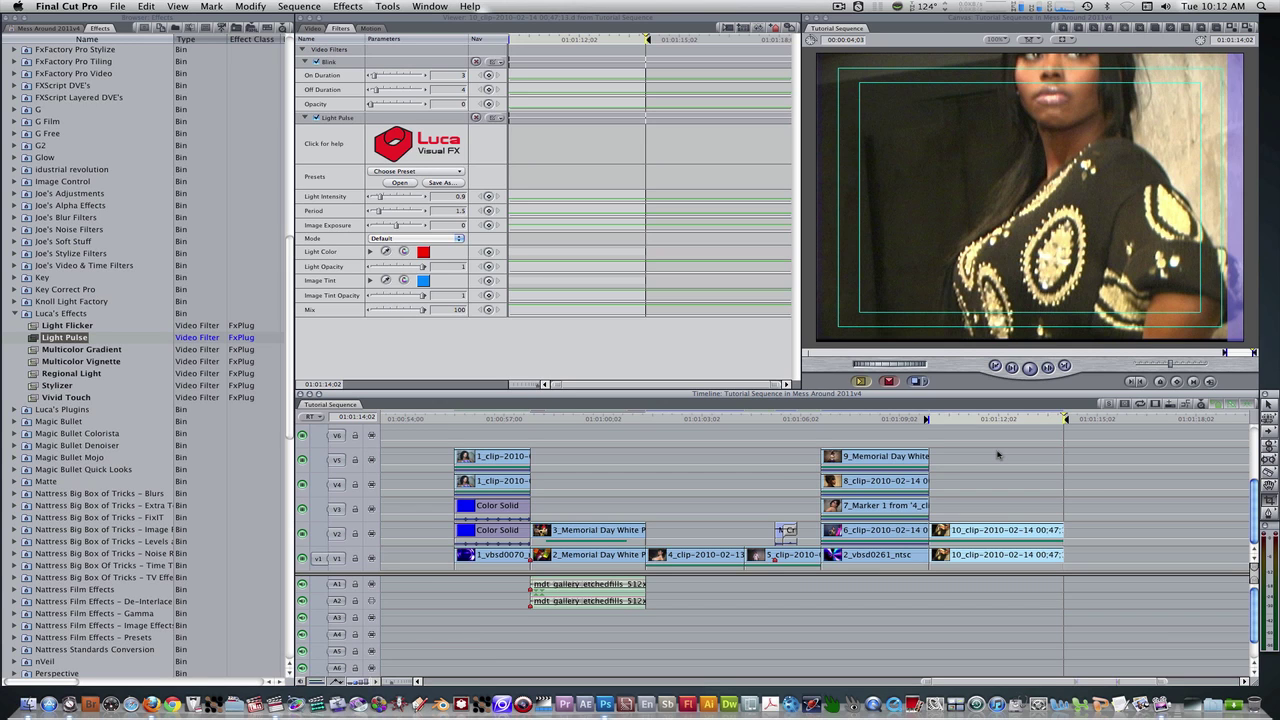
key(alt+i)
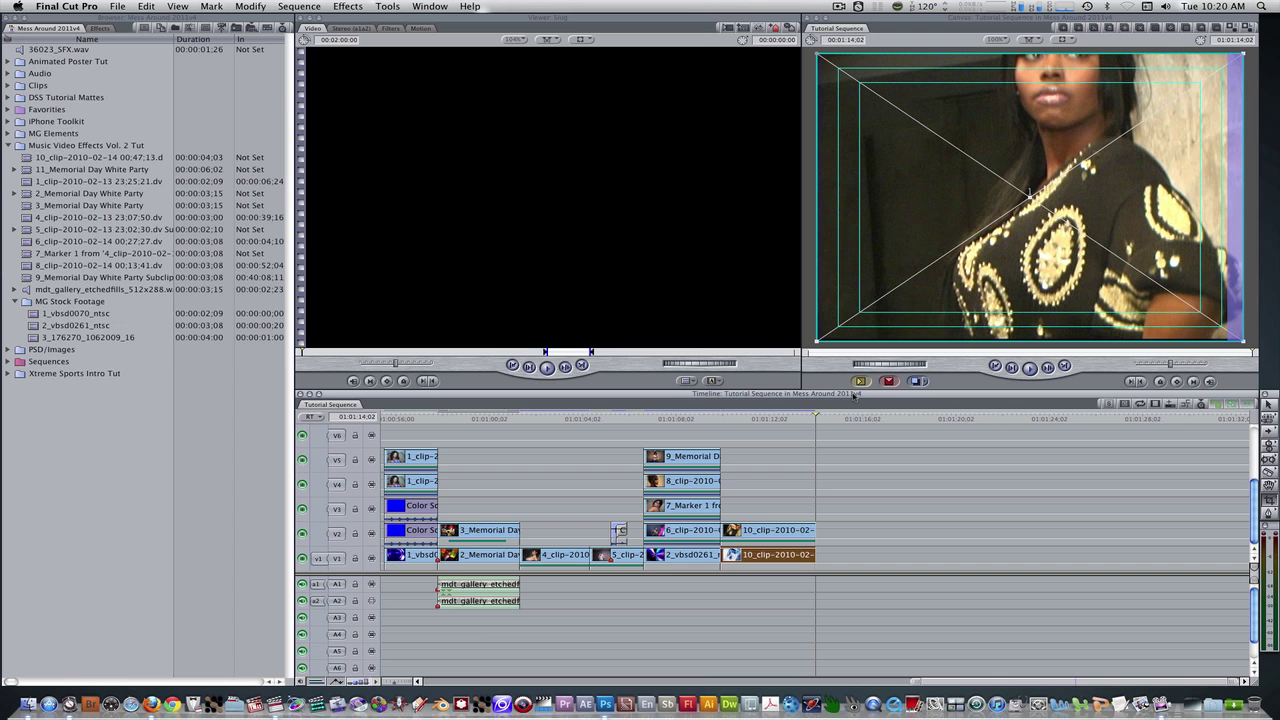
- Load the EQ Simple 3D generator from C2 VeeYou - EQ and VU Animations with a duration of 6:02
click(713, 381)
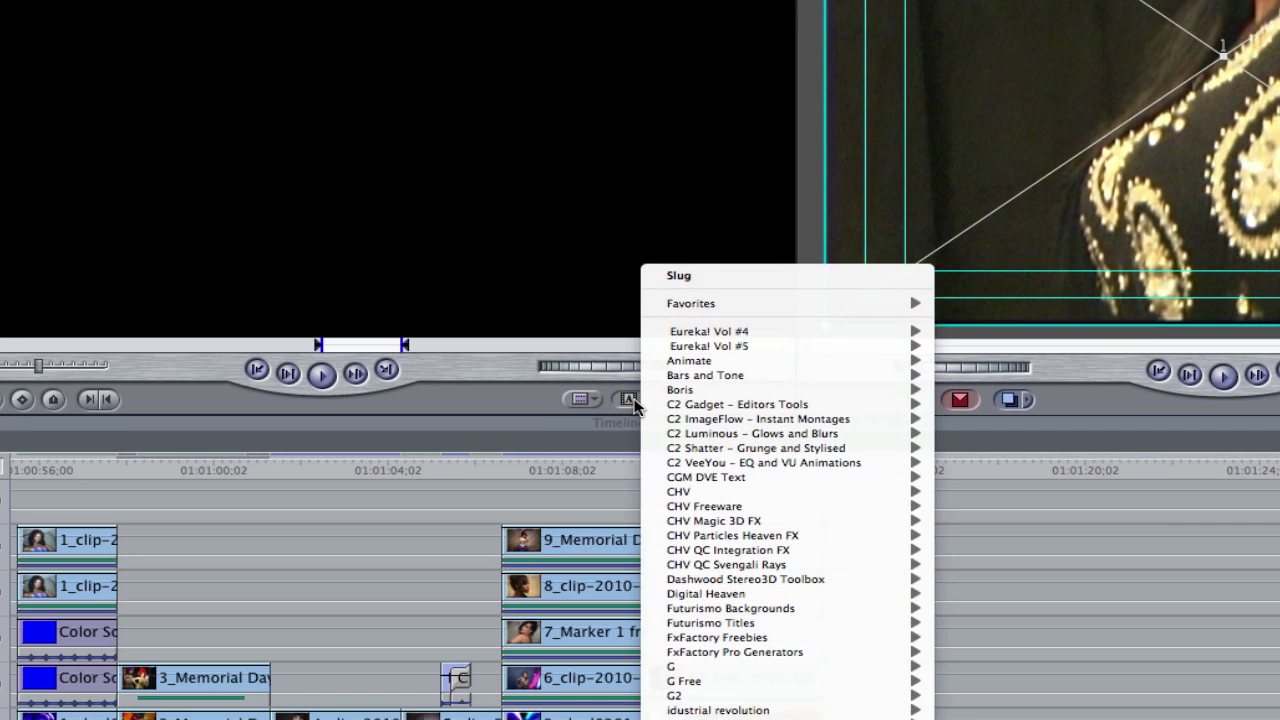
mouse_move(729, 464)
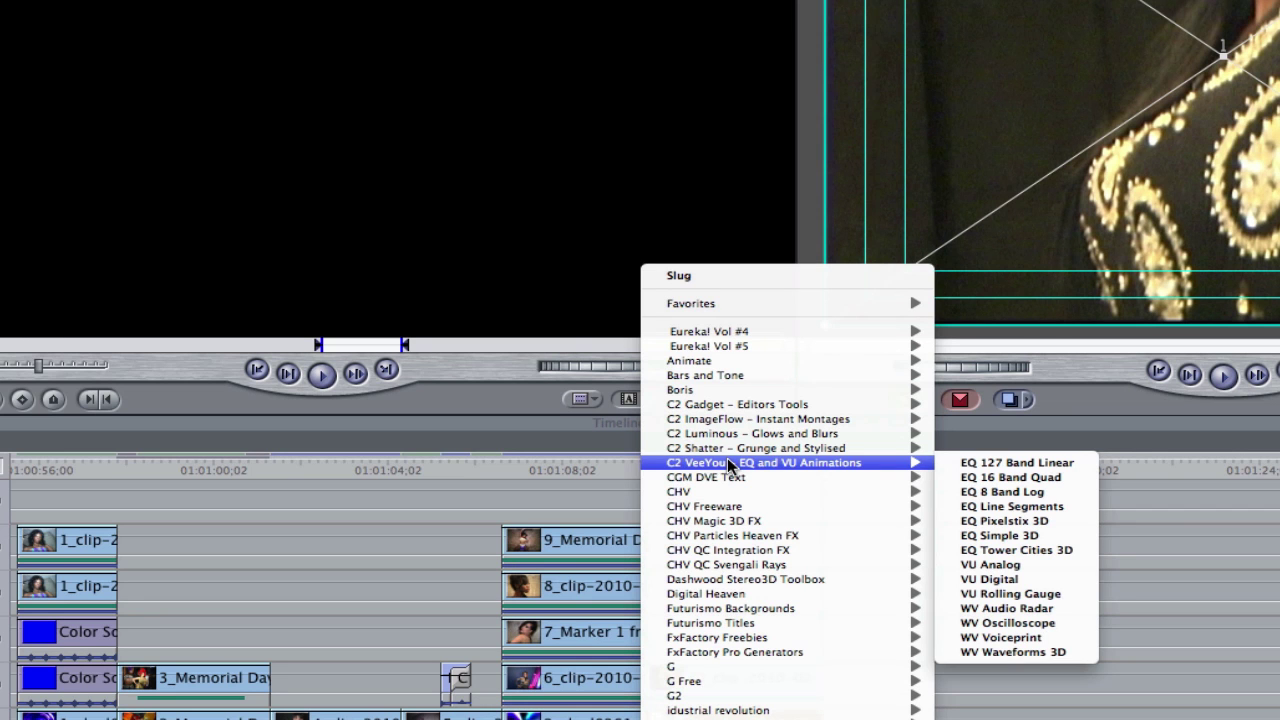
click(995, 523)
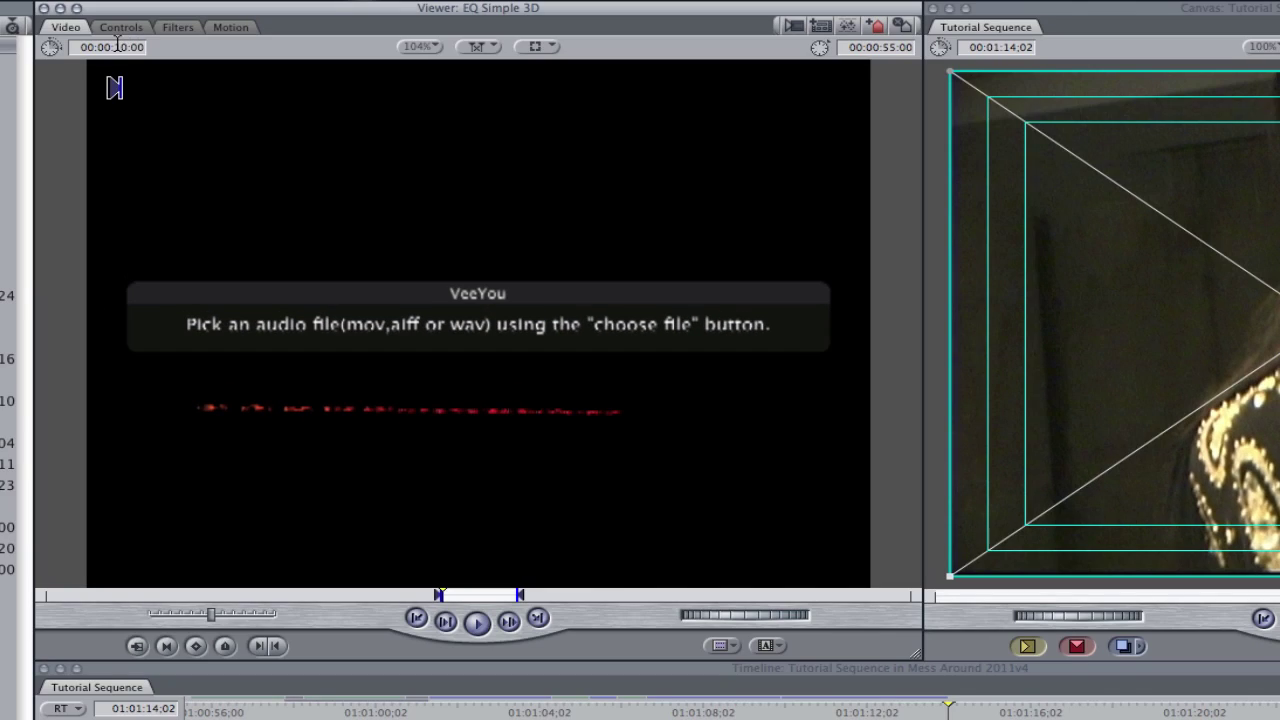
click(117, 44)
text(6.2)
key(Return)
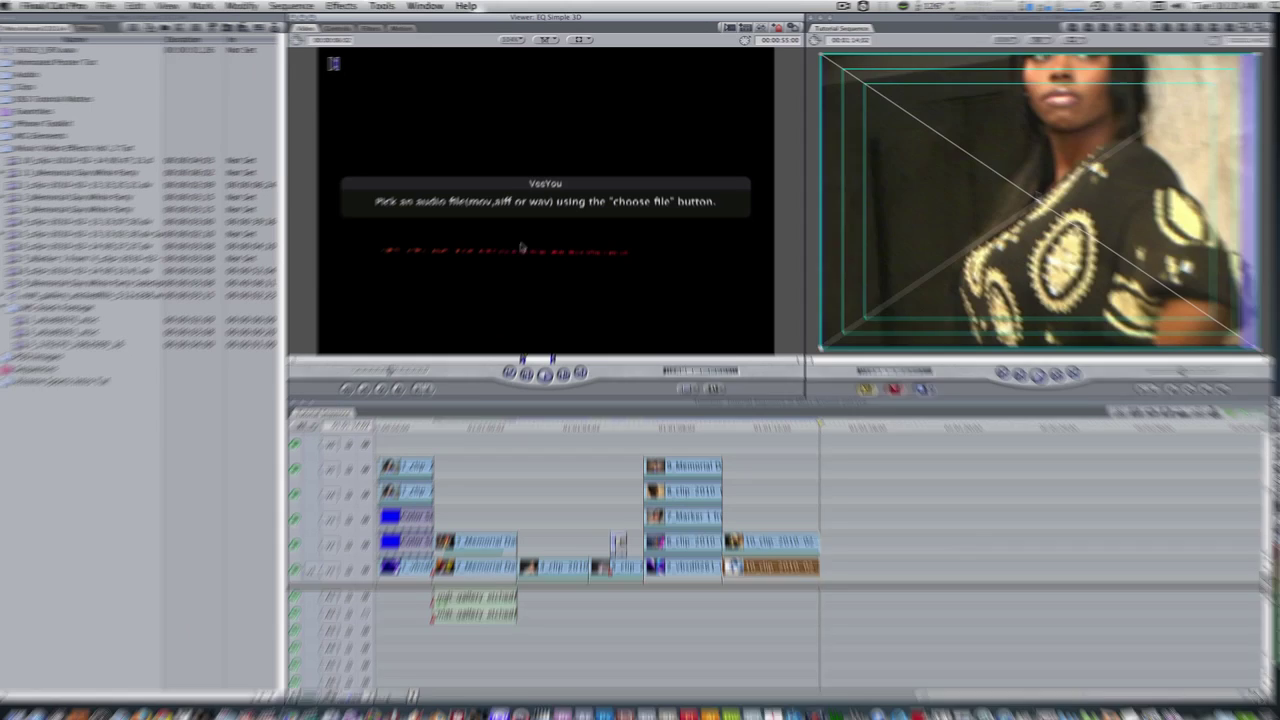
- Place the EQ Simple 3D generator on V3 directly after the 10_clip and open its controls
drag(437, 403, 850, 507)
click(843, 414)
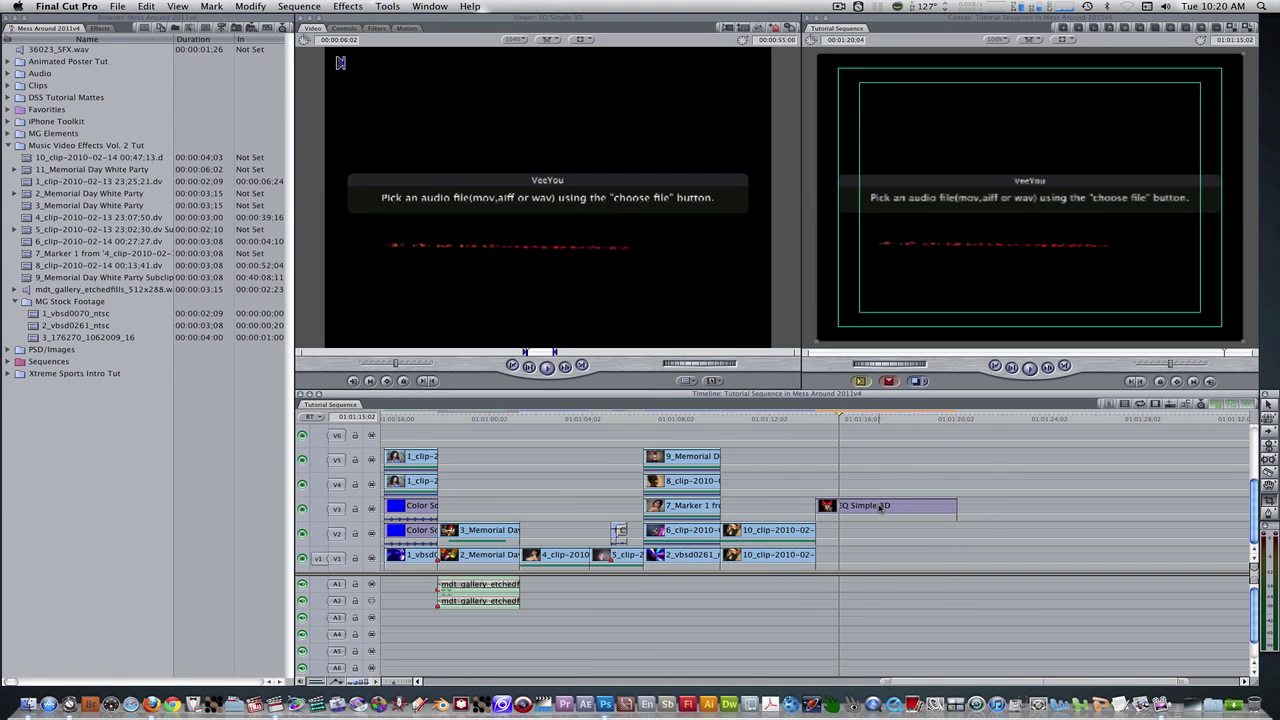
double_click(880, 507)
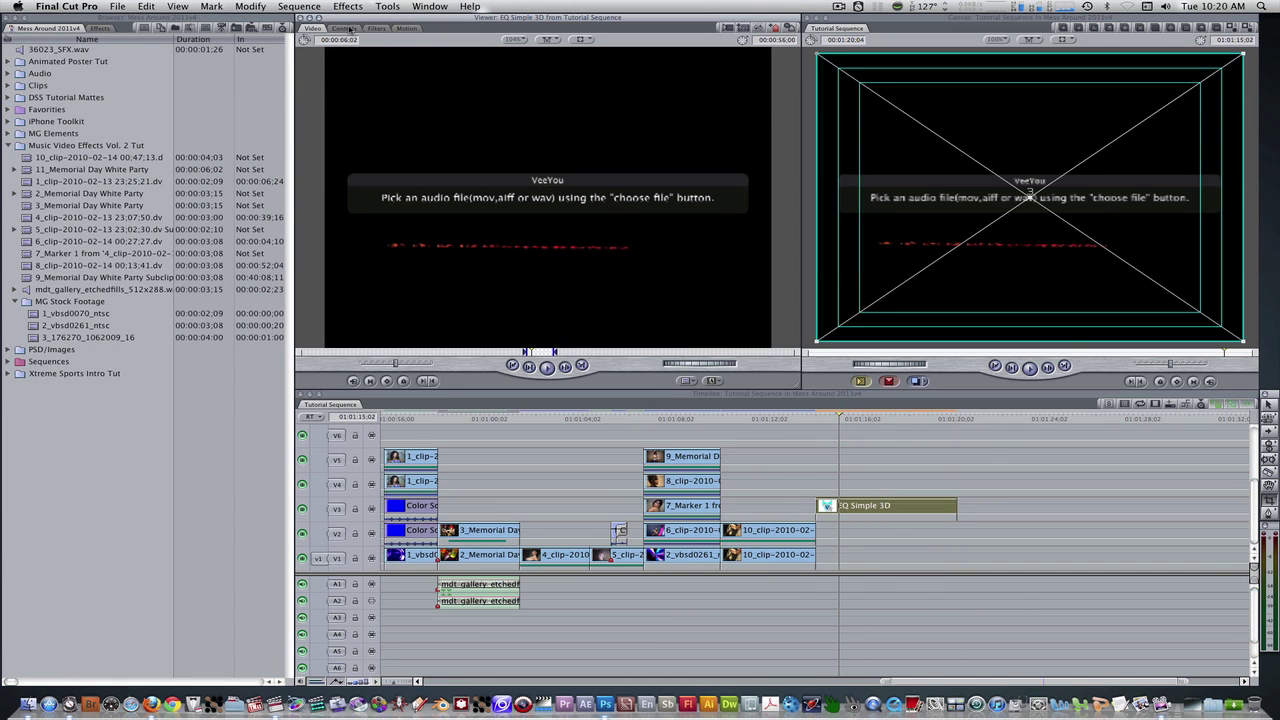
click(350, 28)
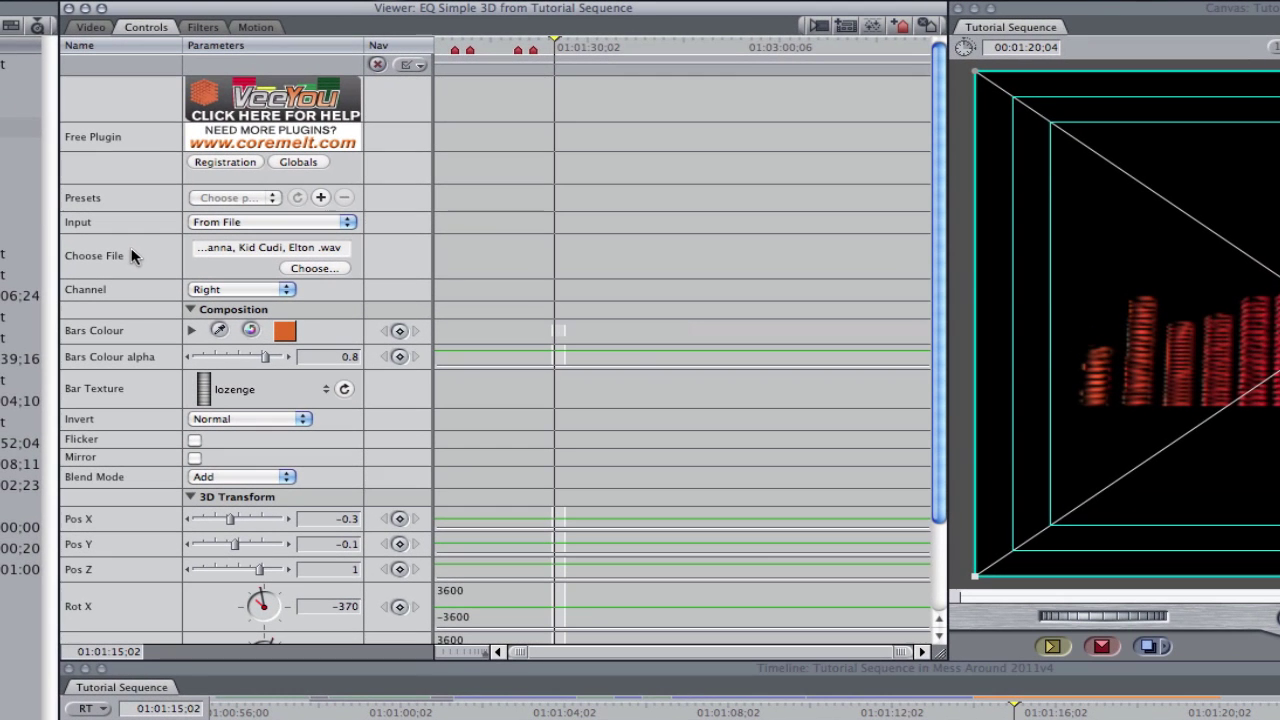
- Set the EQ Simple 3D generator's Pos Y to -0.2 and Pos Z to 1.4
click(337, 545)
text(-0.2)
key(Return)
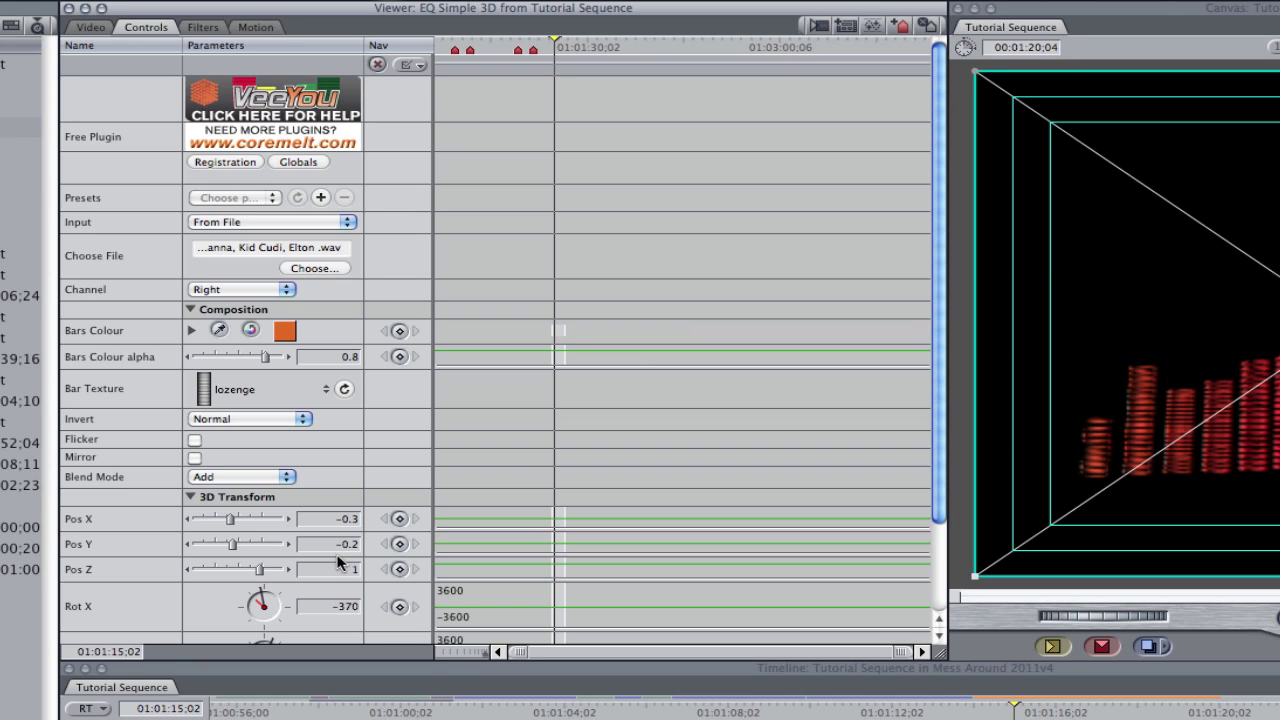
text(.4)
key(Return)
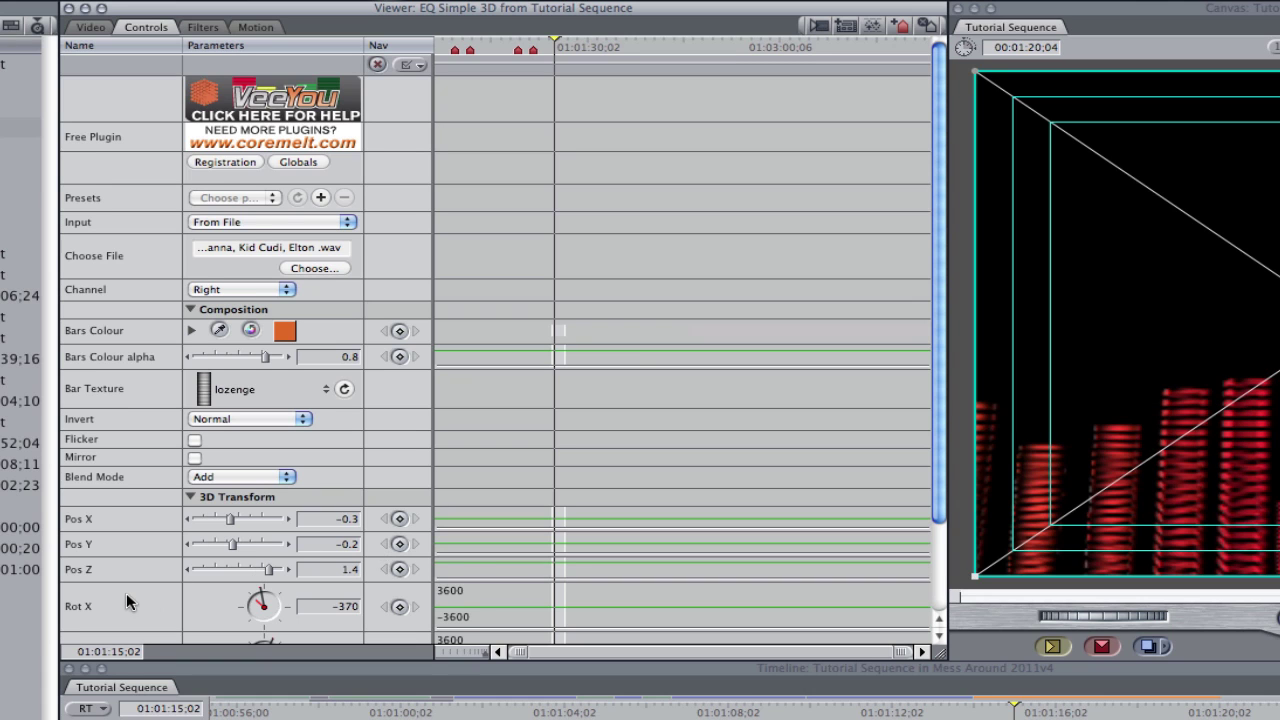
- Set the EQ Simple 3D generator's Rot X to -380 and Rot Y to 0
scroll(318, 529, down, 3)
click(326, 528)
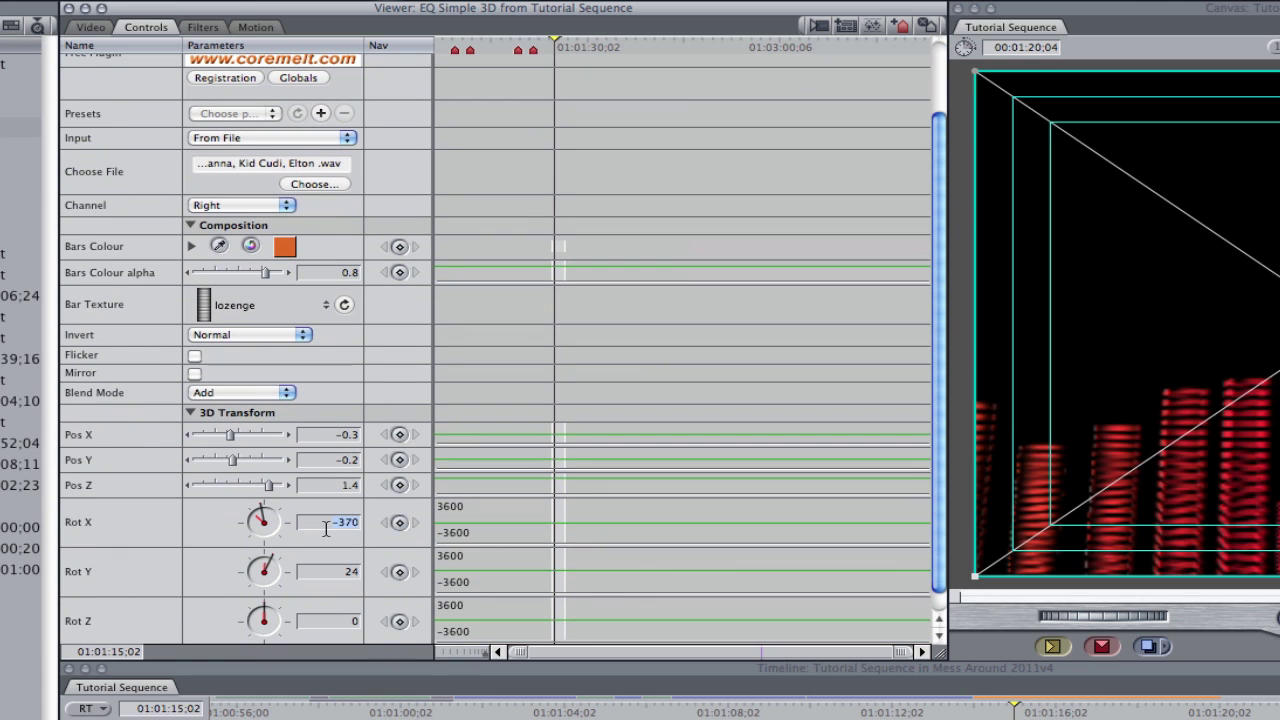
text(-380)
key(Return)
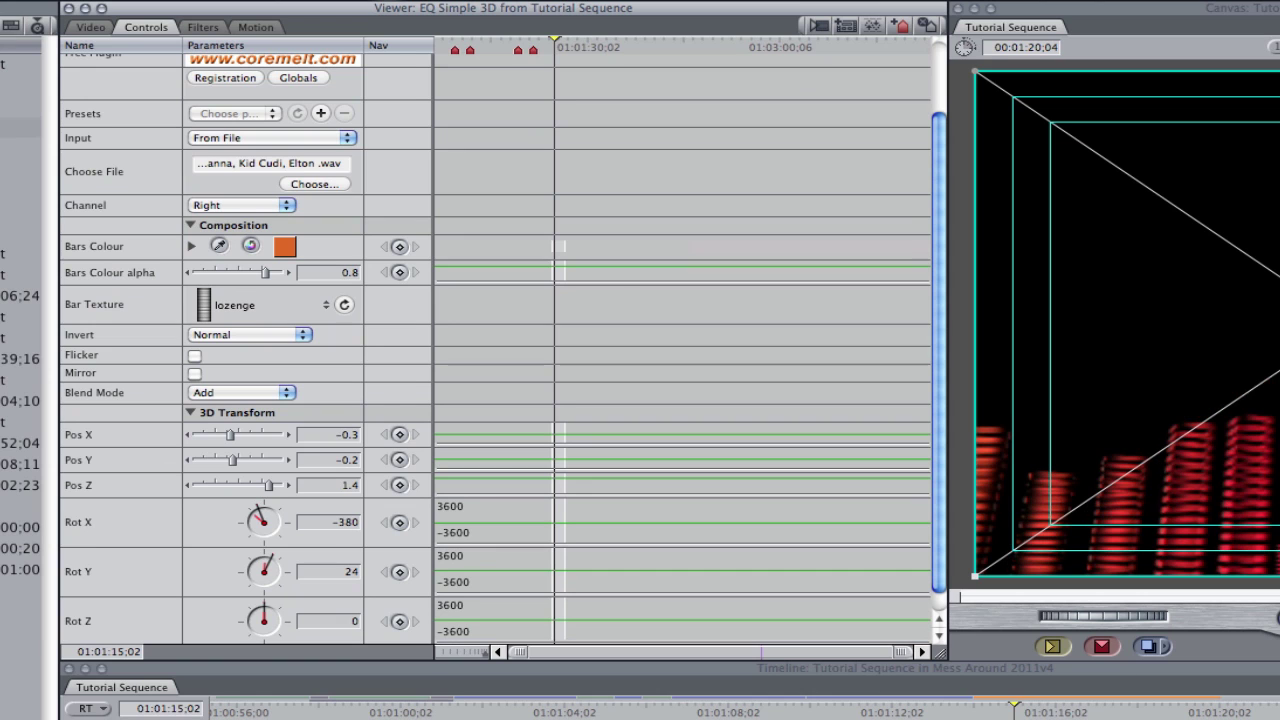
click(330, 568)
text(0)
key(Return)
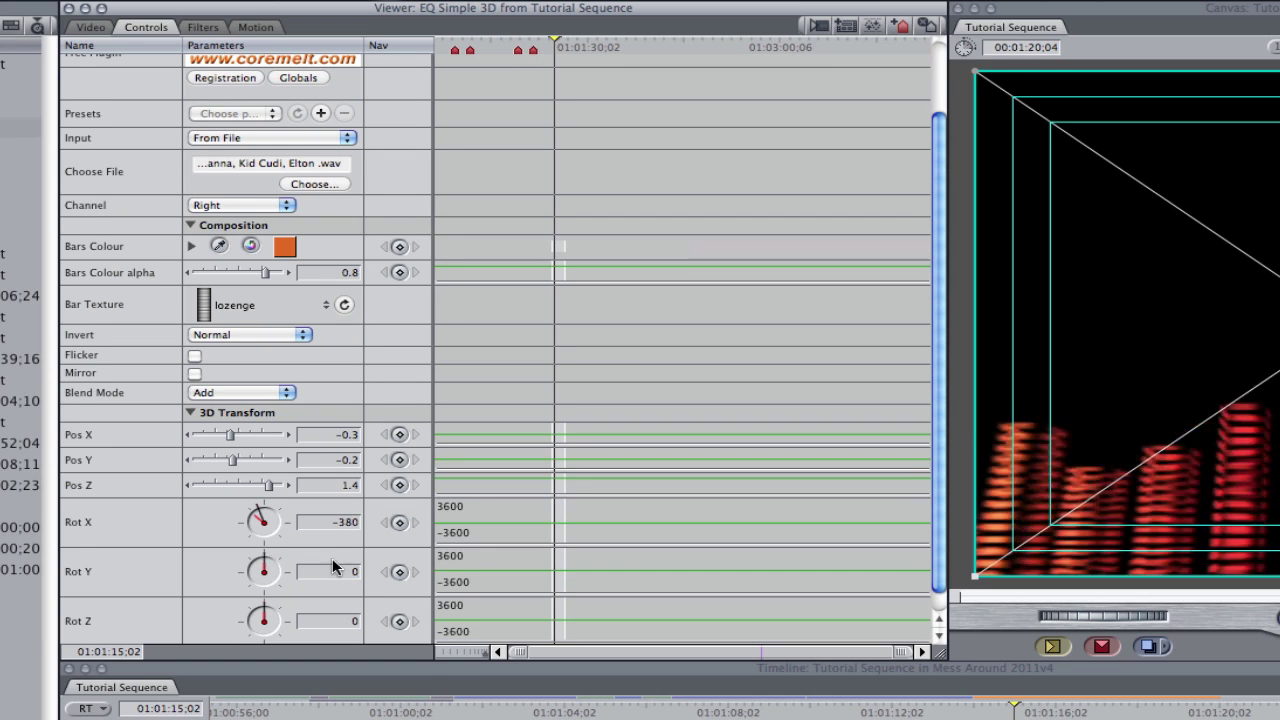
- Change the Bars Colour of the EQ Simple 3D generator to cyan
click(285, 246)
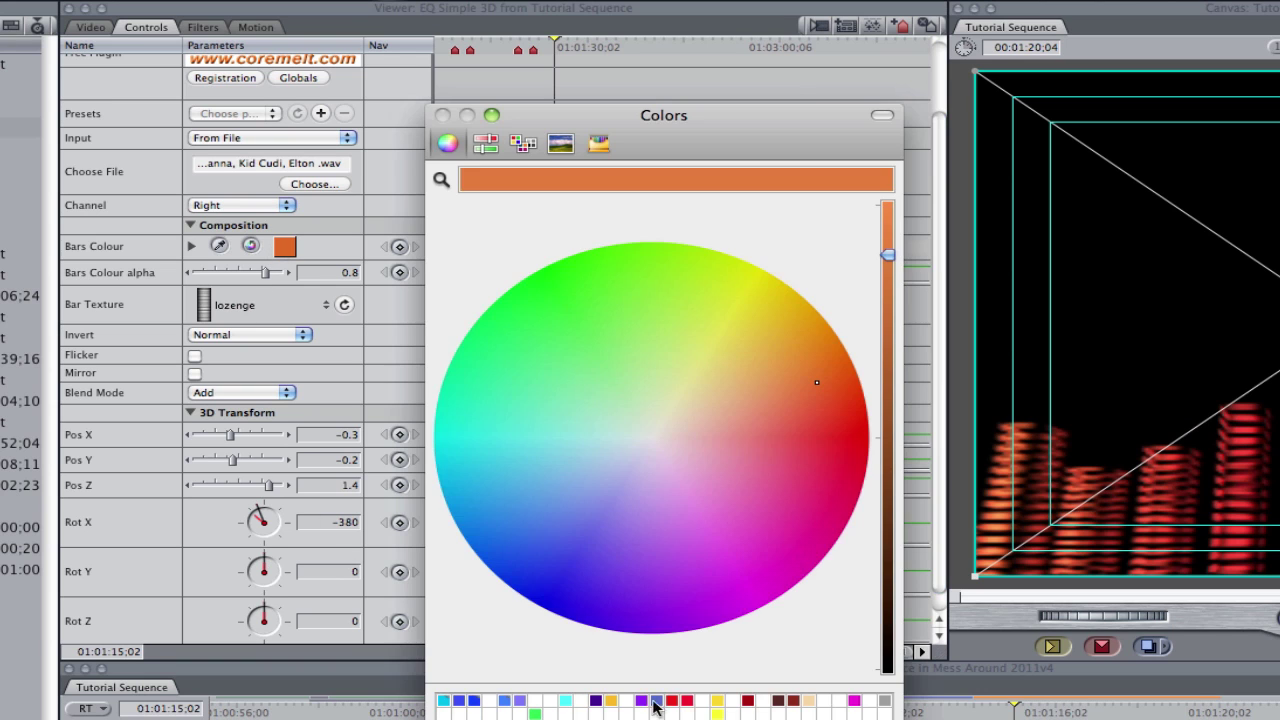
click(483, 384)
key(Return)
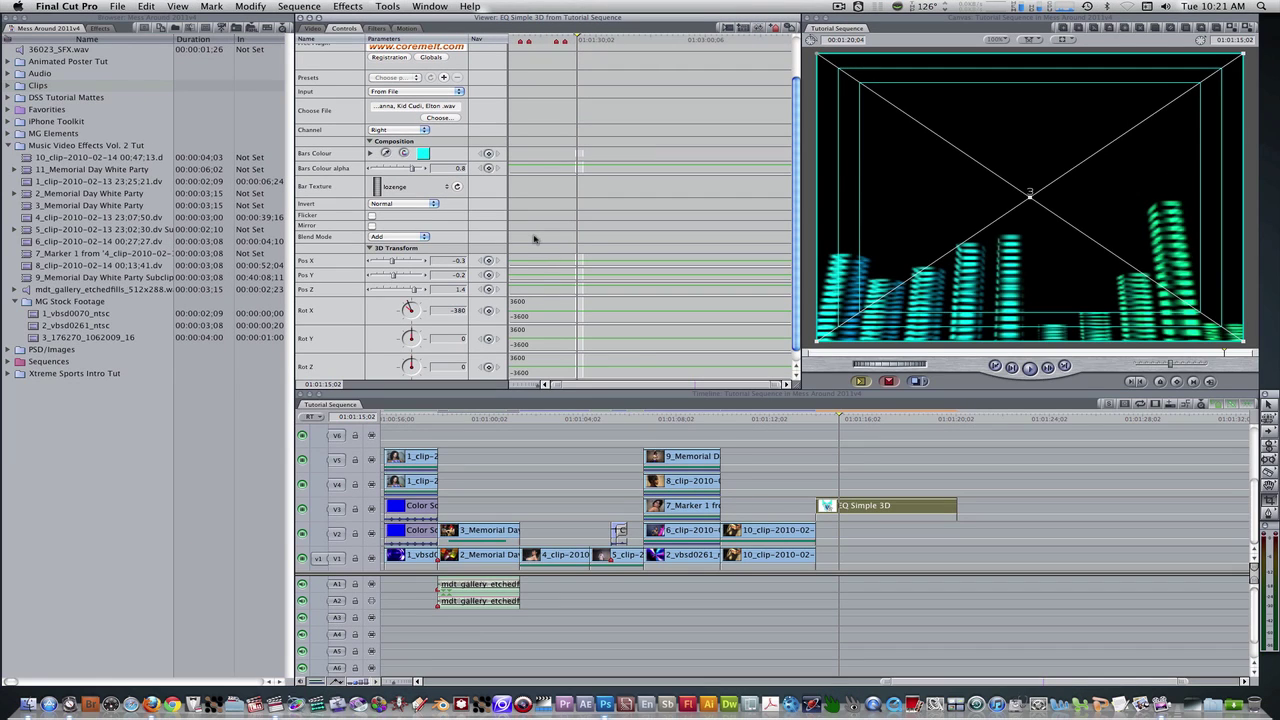
- Place the 11_Memorial Day White Party clip on V2 beneath the EQ Simple 3D generator
drag(92, 169, 885, 532)
key(Up)
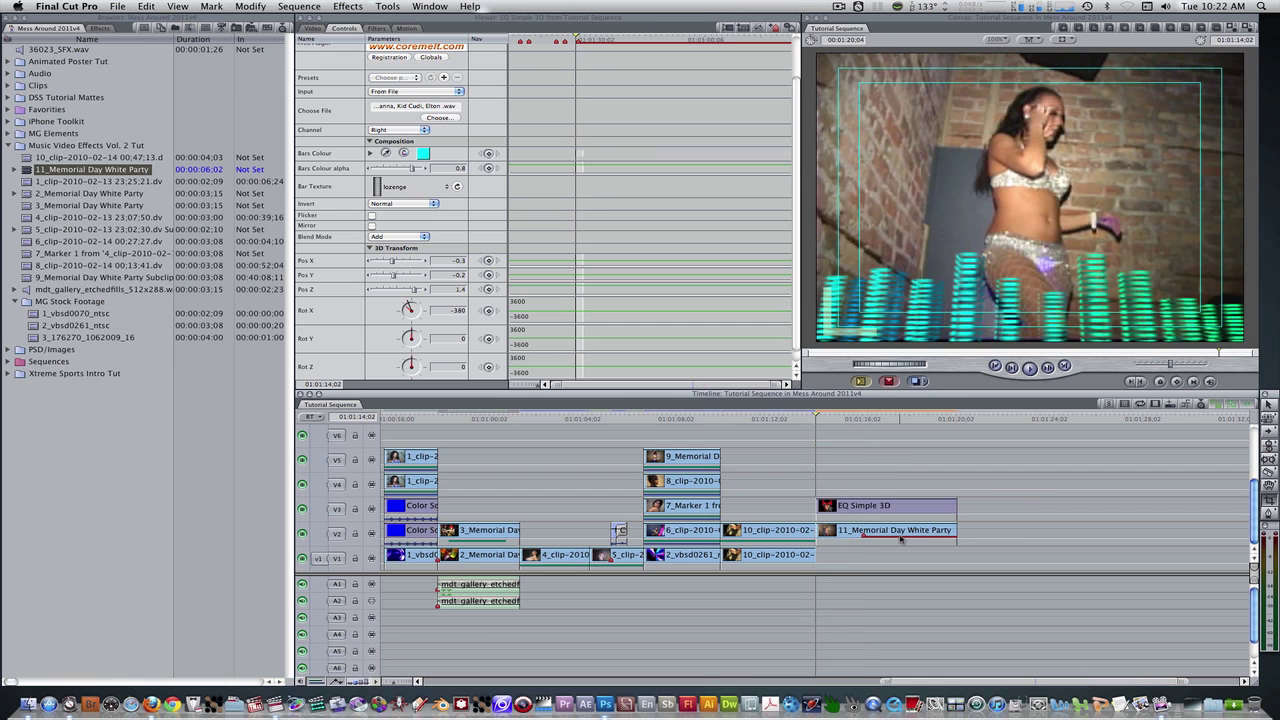
- Apply the Neon Edges filter from FxFactory Pro Stylize to the 11_Memorial Day White Party clip on V2
click(100, 28)
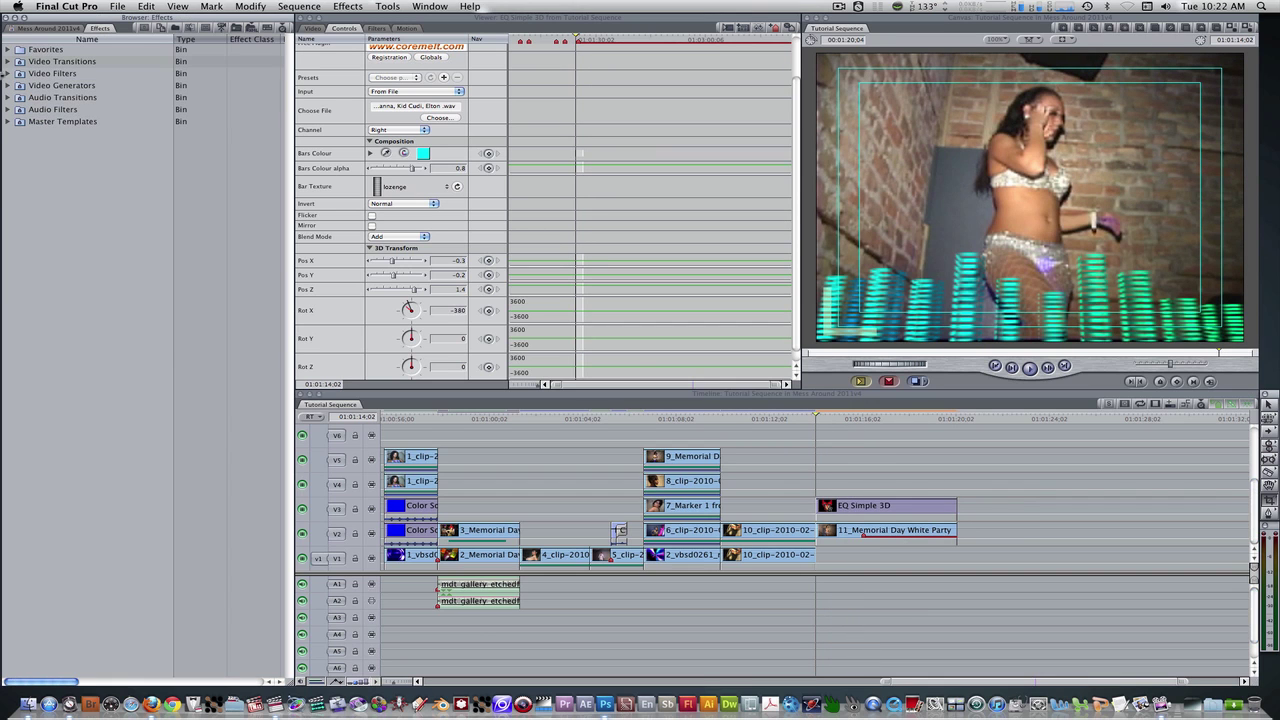
click(8, 73)
scroll(50, 400, down, 5)
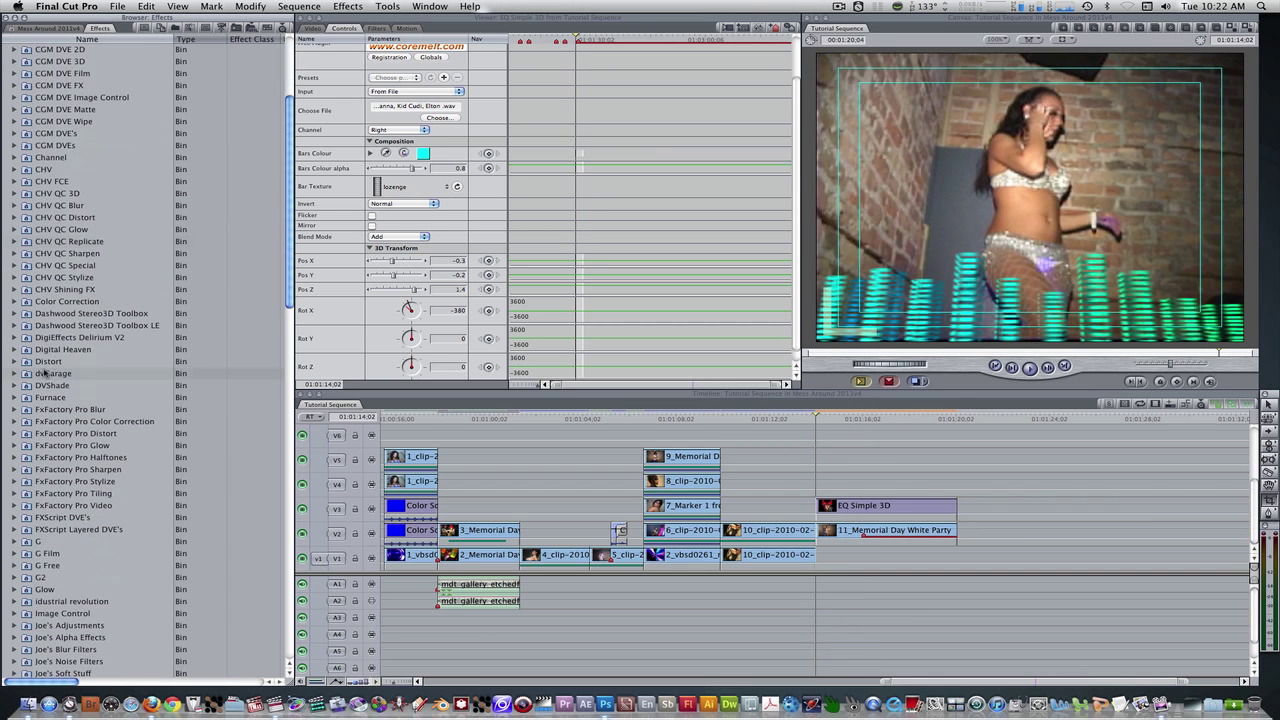
click(14, 481)
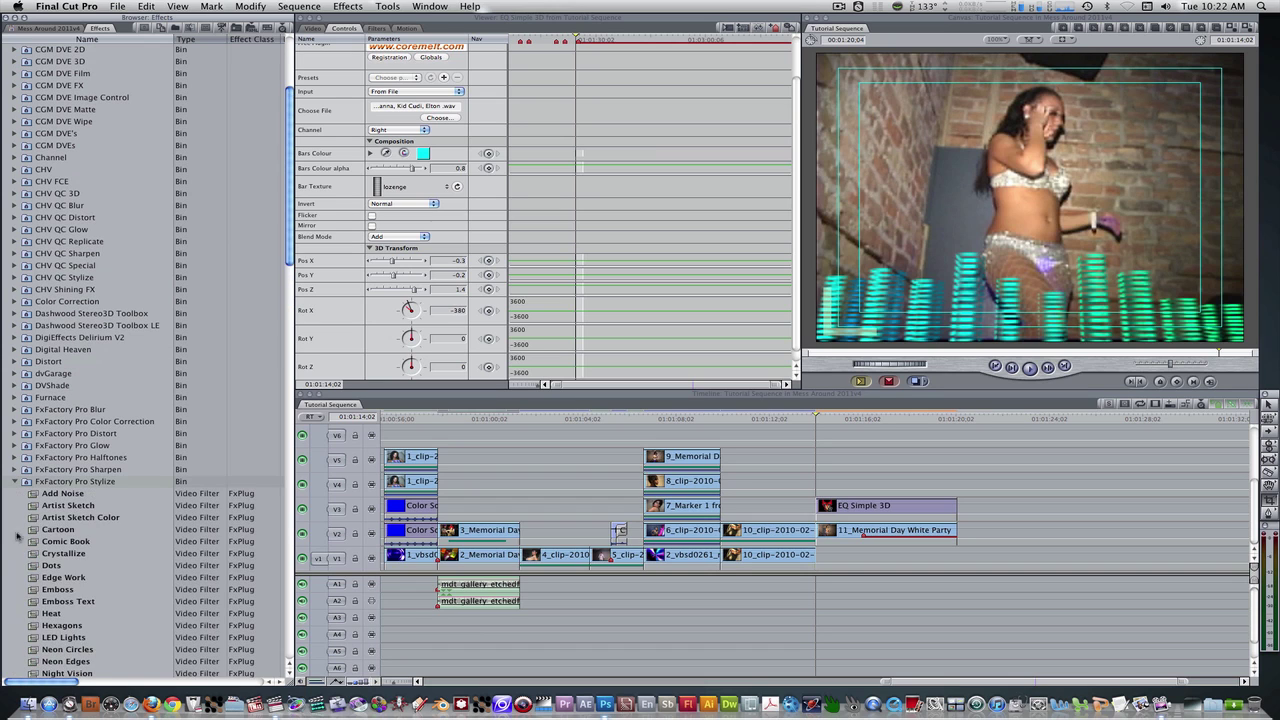
scroll(19, 569, down, 1)
scroll(19, 569, down, 2)
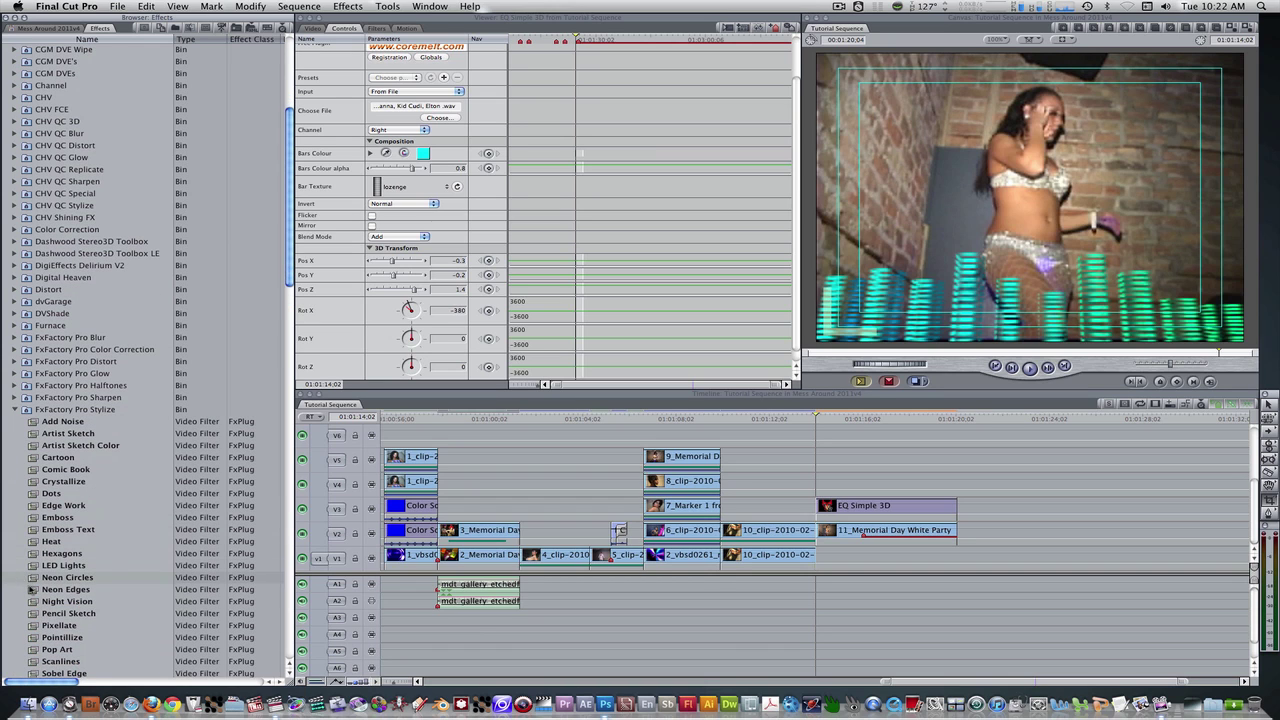
click(32, 589)
drag(32, 589, 892, 537)
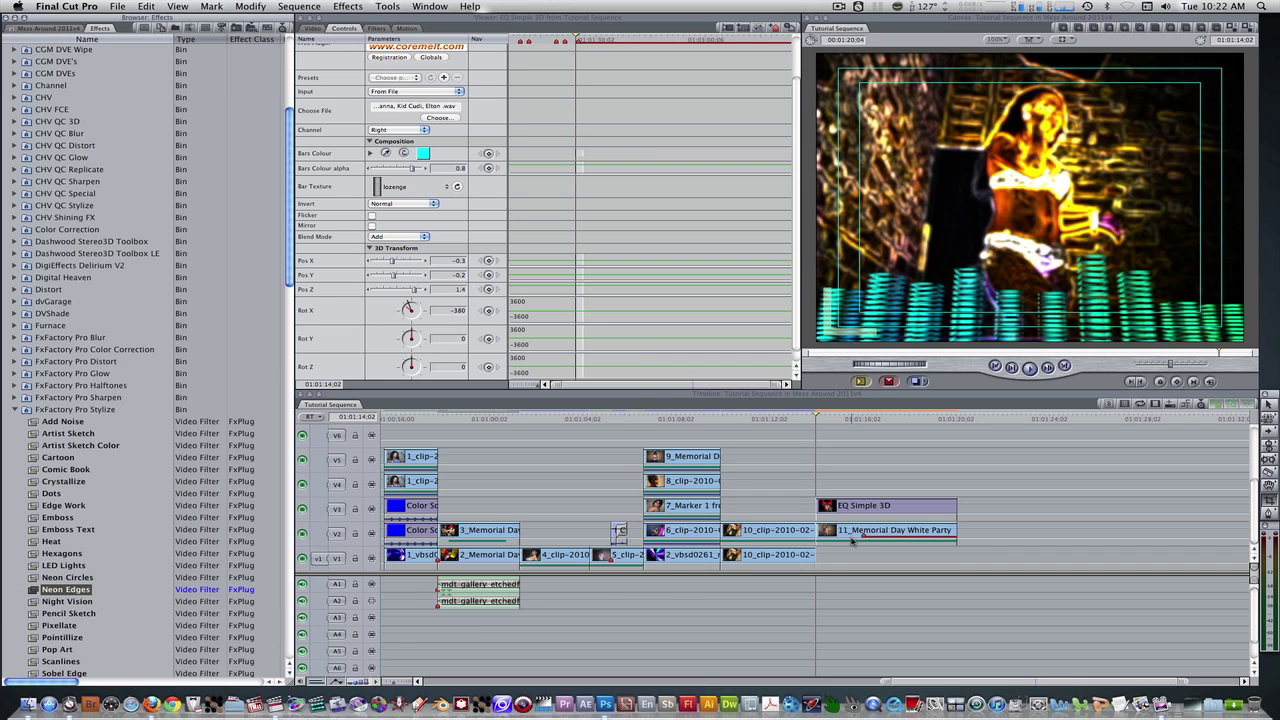
- Set the Neon Edges filter's Edge Detection to 0.5 and Radius to 2 on the 11_Memorial Day White Party clip
double_click(851, 538)
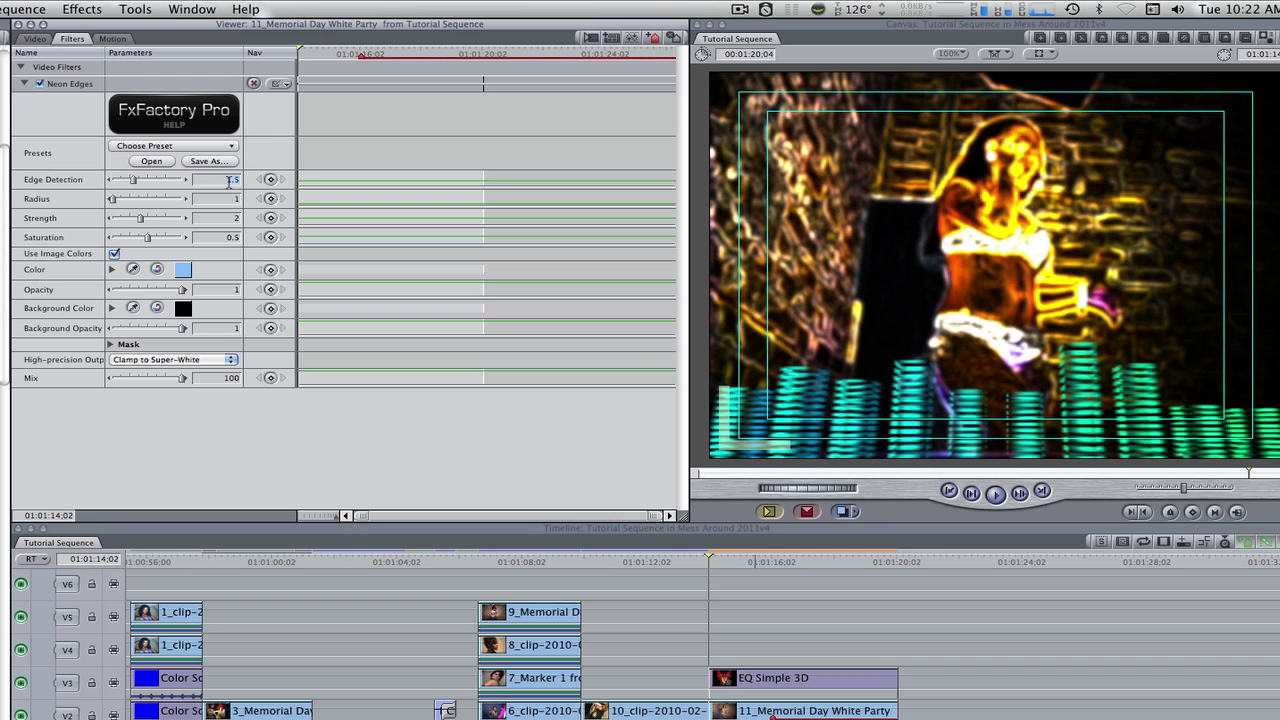
double_click(229, 181)
text(0.5)
key(Return)
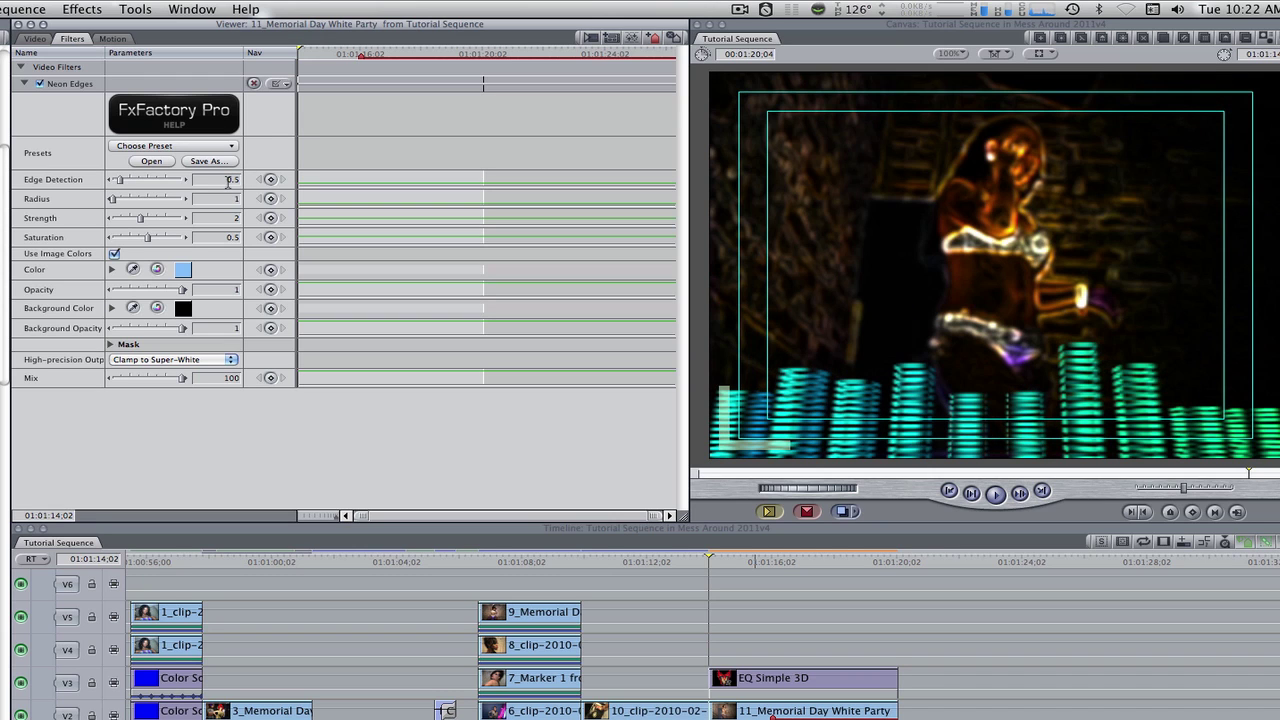
text(2)
key(Return)
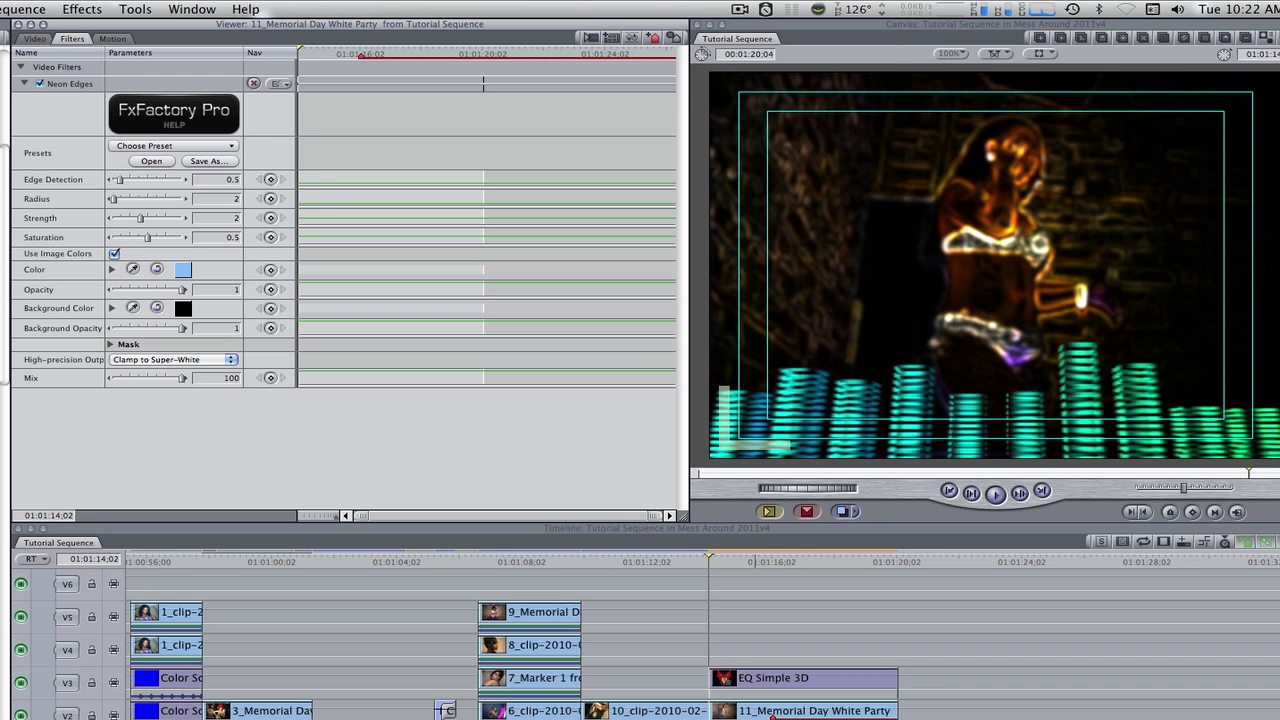
- Set the Neon Edges filter's Strength to 3 and Saturation to 1
double_click(229, 218)
text(3)
key(Return)
double_click(229, 237)
text(1)
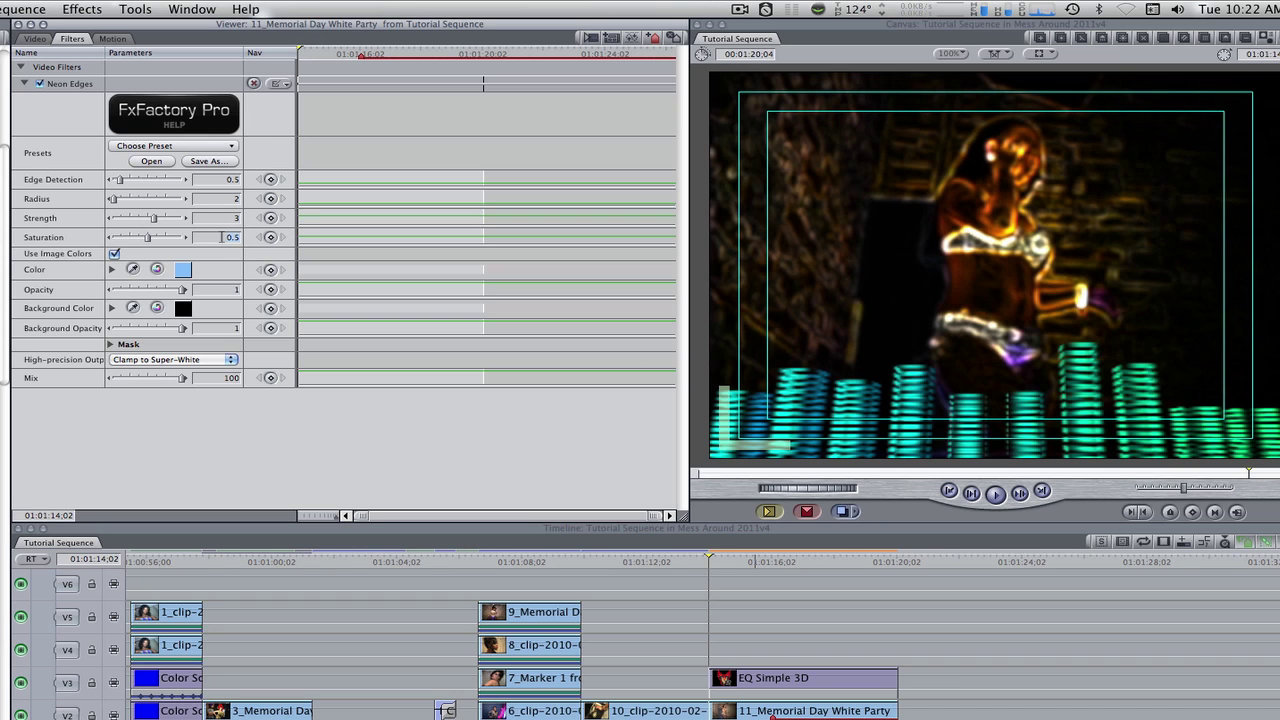
key(Return)
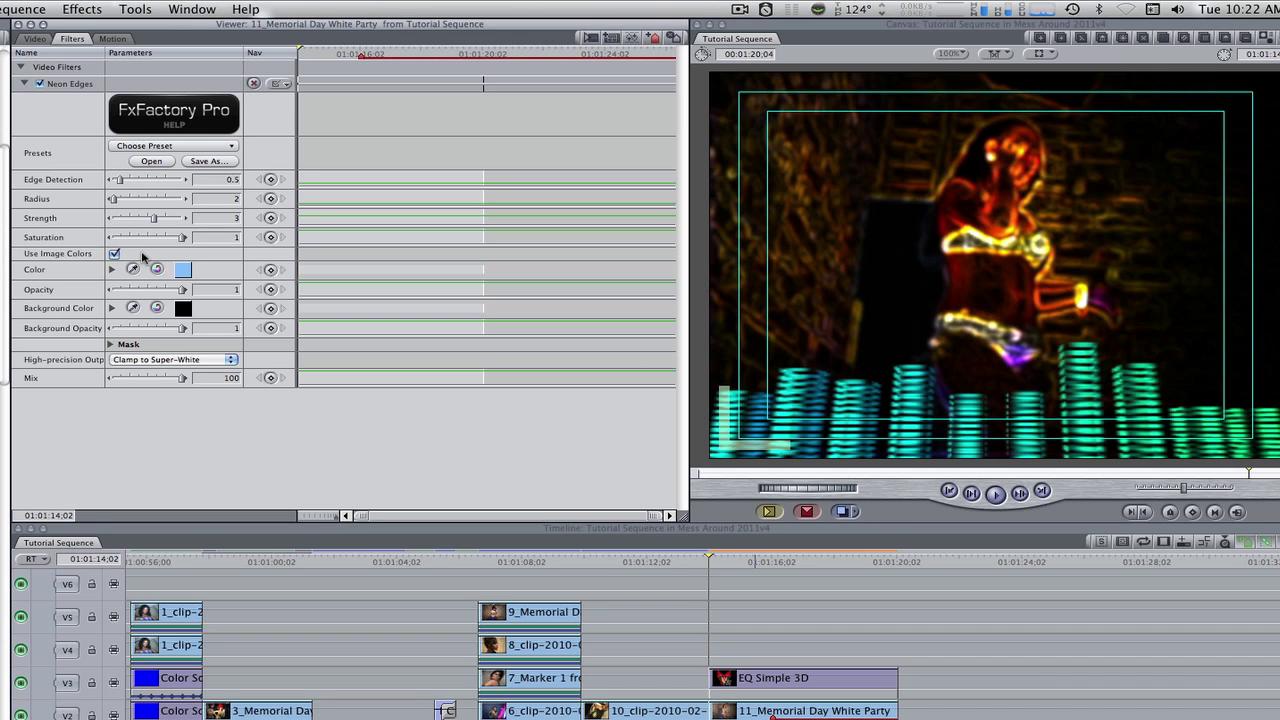
- Give the Neon Edges filter a Bar mask shape with a Mask Scale of 1.04 and set its Mix to 45
click(110, 344)
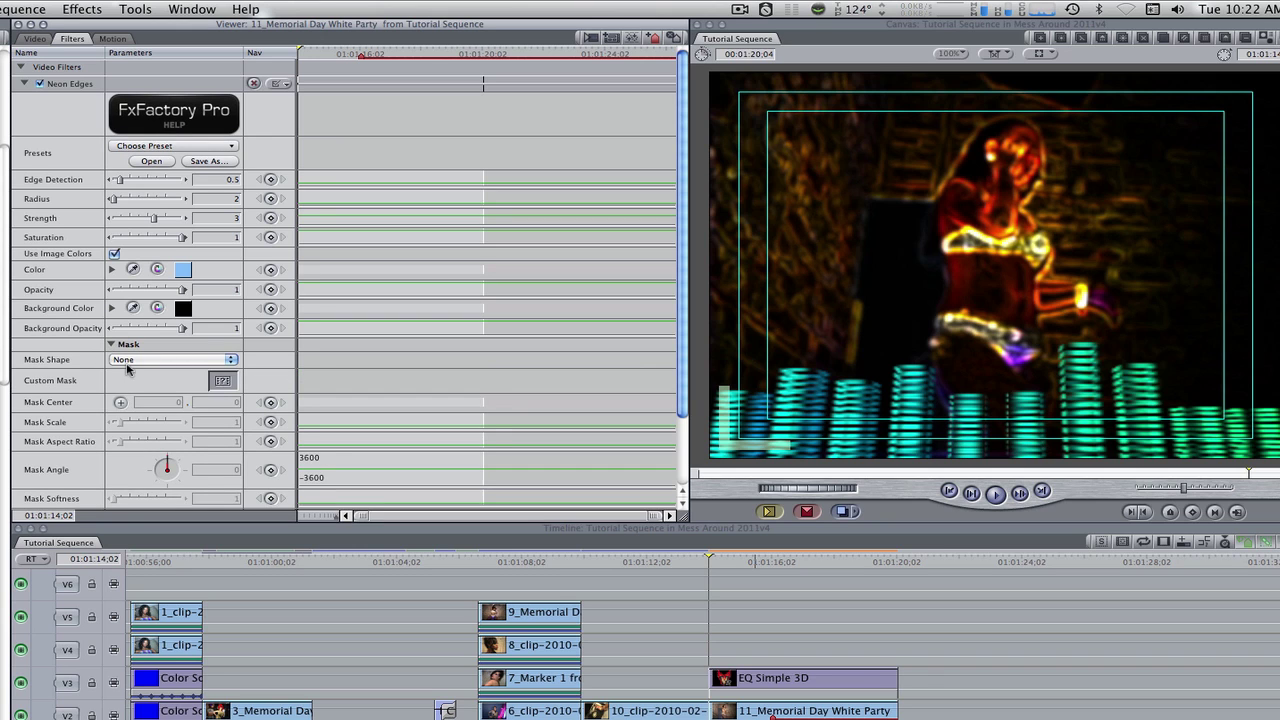
click(130, 360)
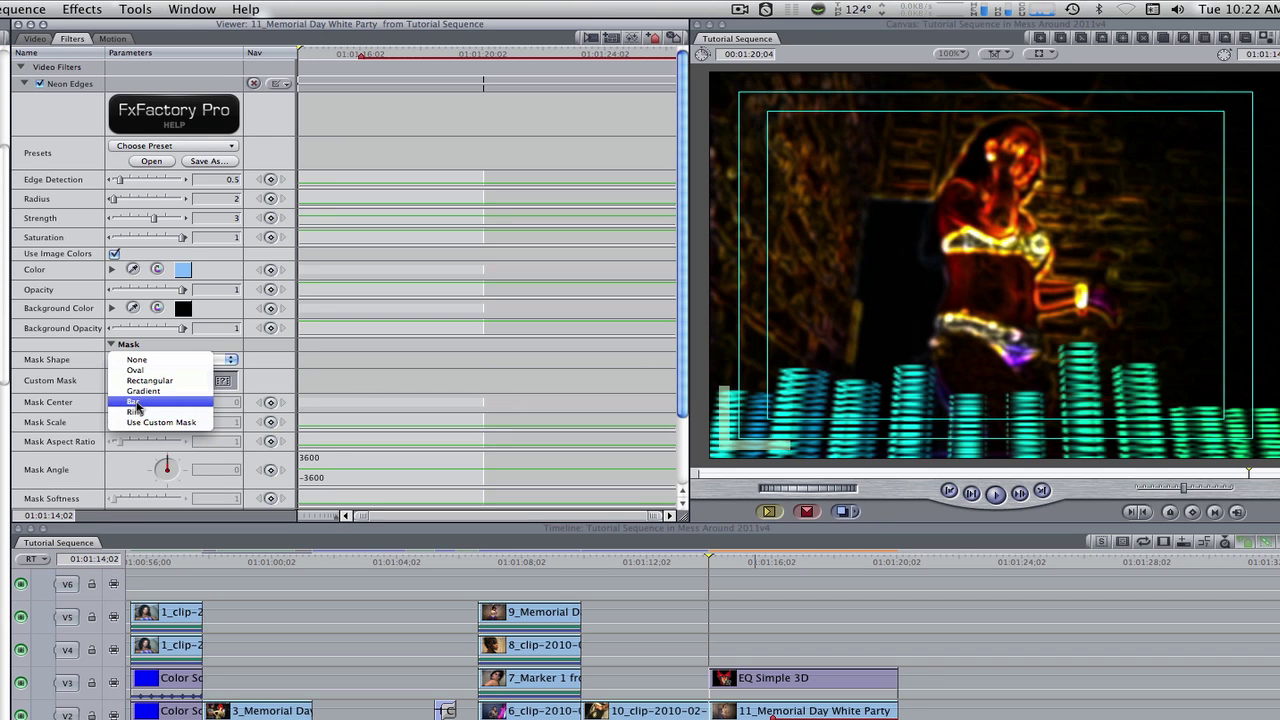
click(136, 402)
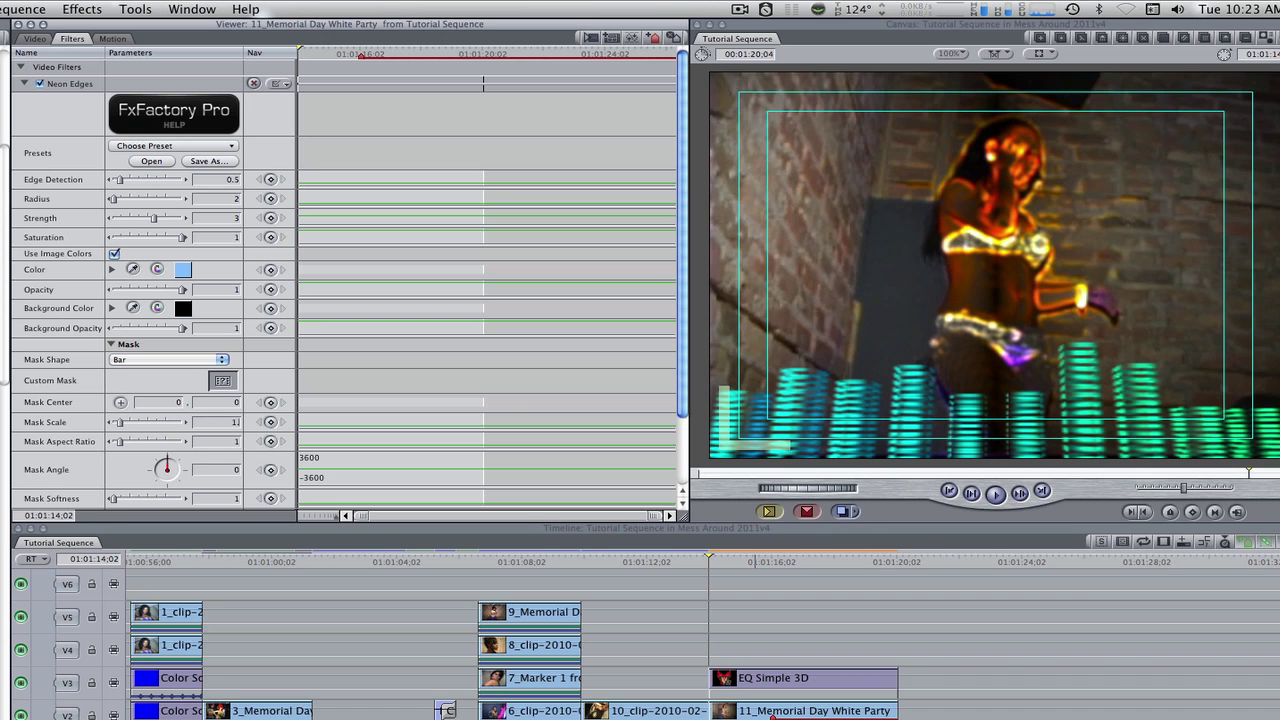
scroll(694, 465, down, 3)
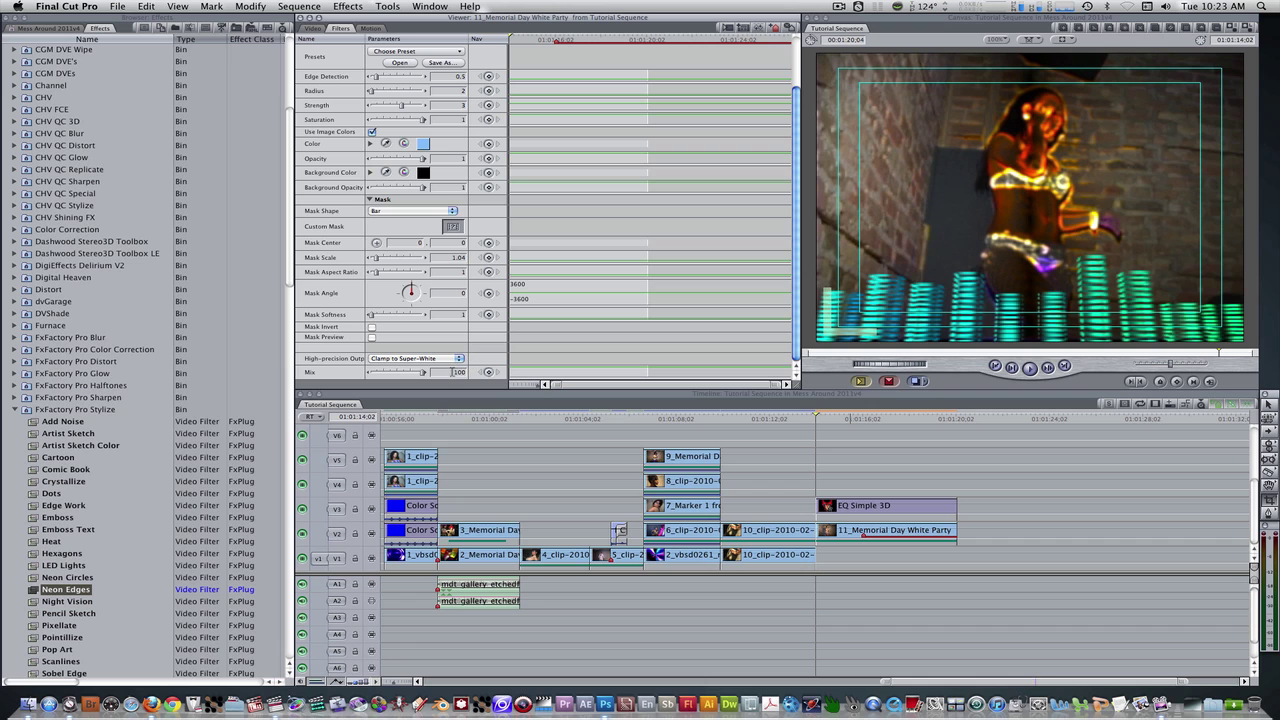
text(45)
key(Return)
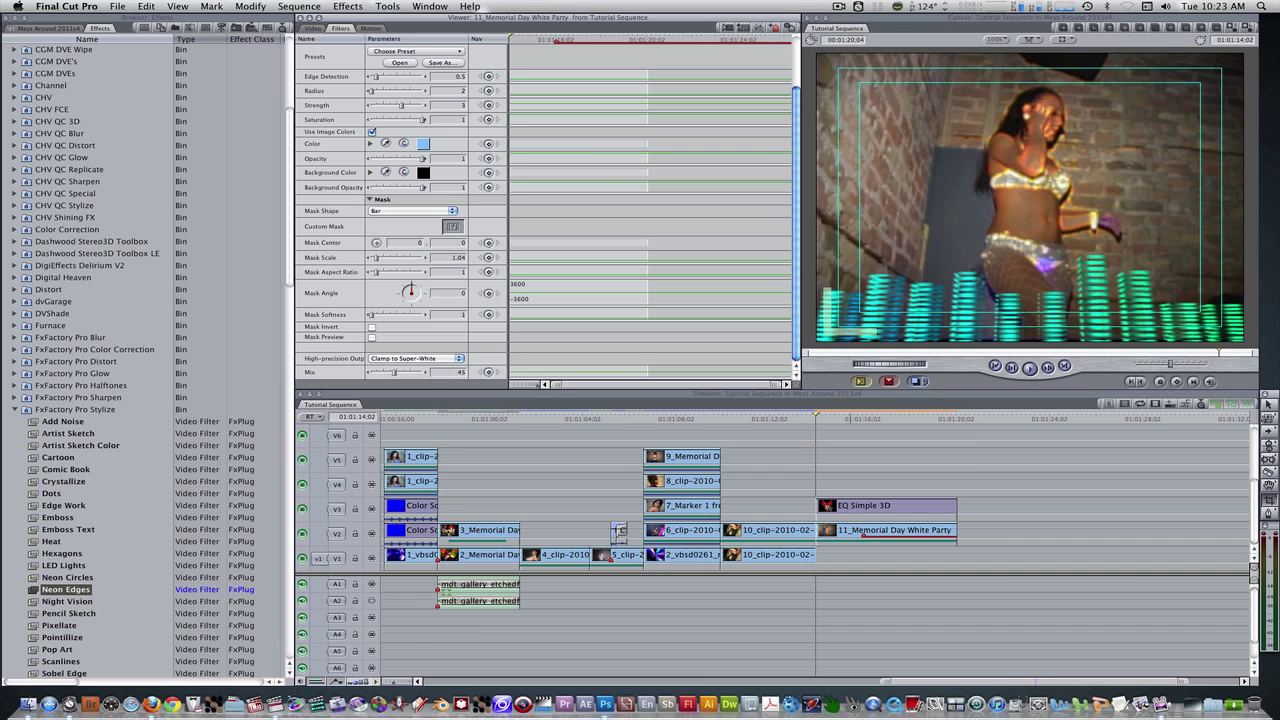
- Apply the Light Rays Edges filter from FxFactory Pro Glow to the 11_Memorial Day White Party clip on V2
click(92, 39)
scroll(90, 107, up, 5)
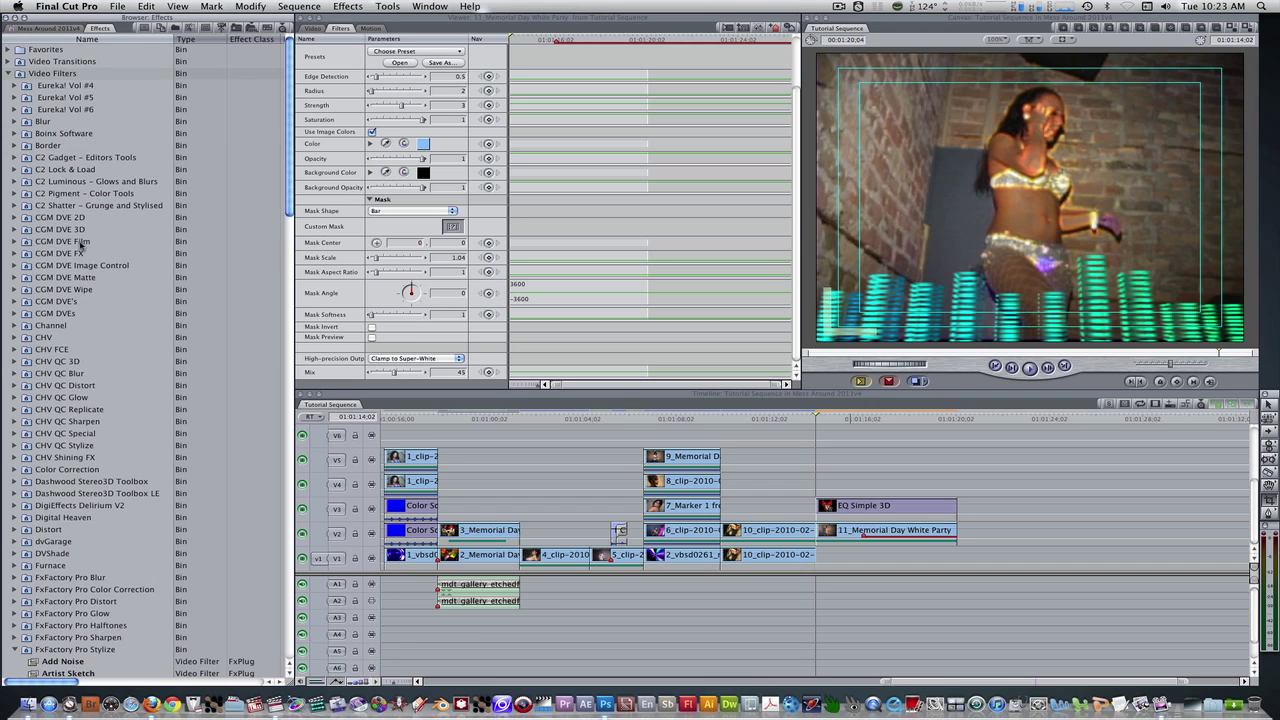
scroll(80, 246, down, 4)
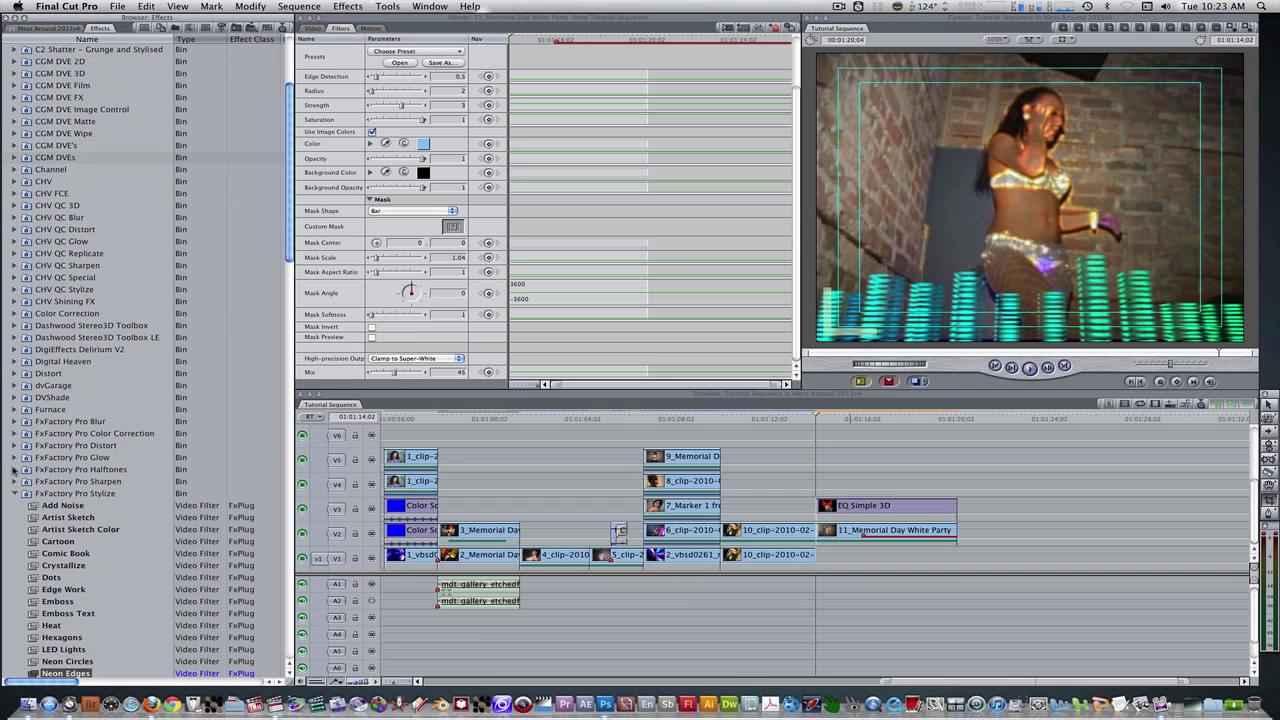
click(15, 458)
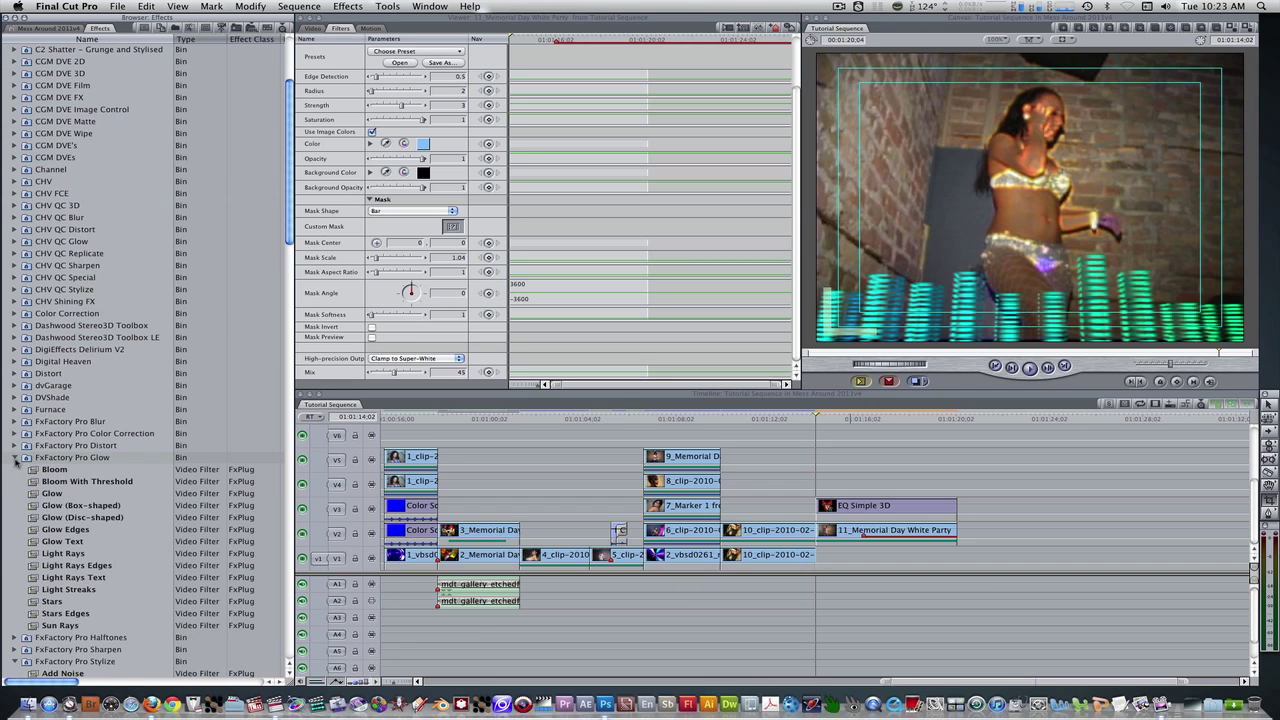
click(30, 566)
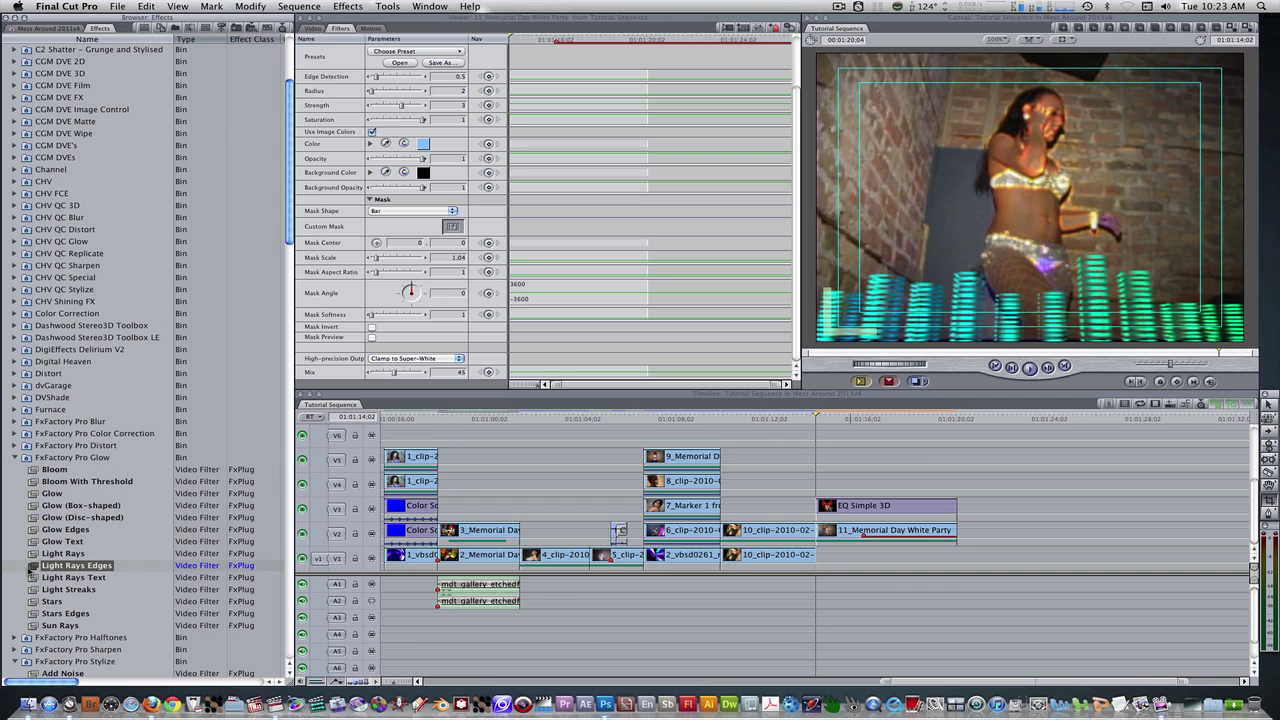
drag(30, 566, 912, 535)
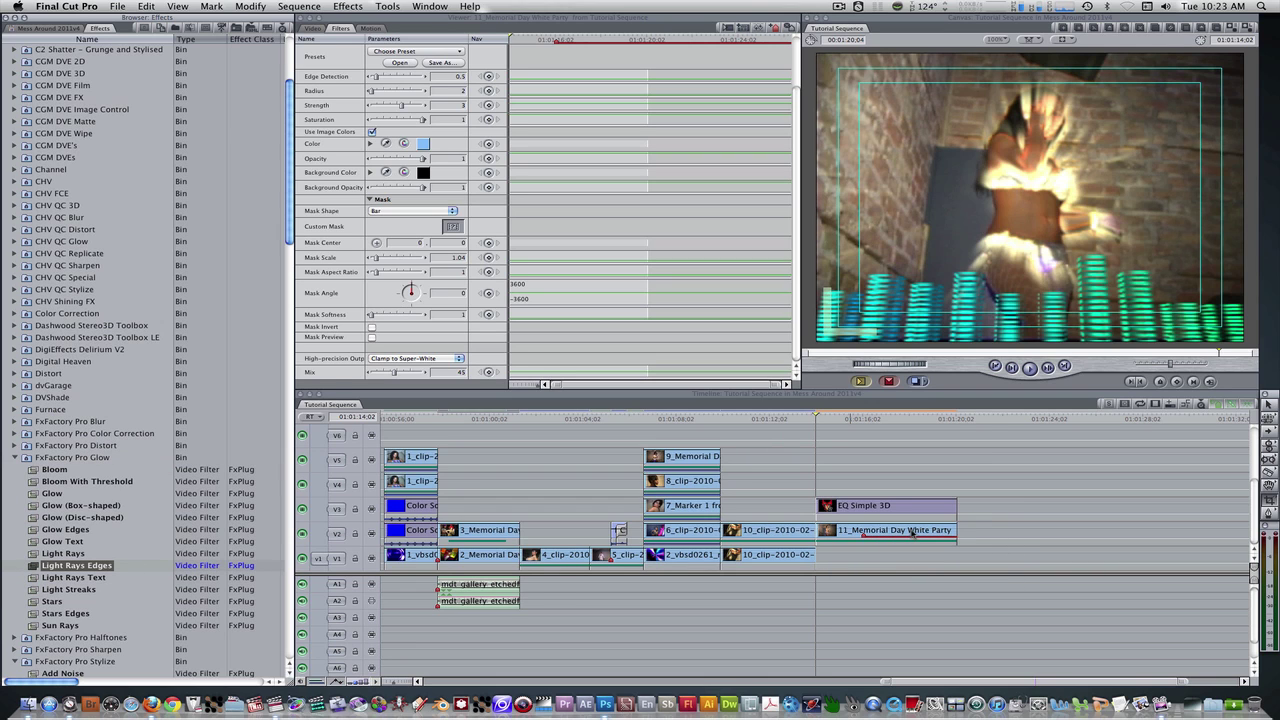
- Collapse the Neon Edges settings and set the Light Rays Edges filter's Opacity to 0.4
scroll(343, 68, up, 3)
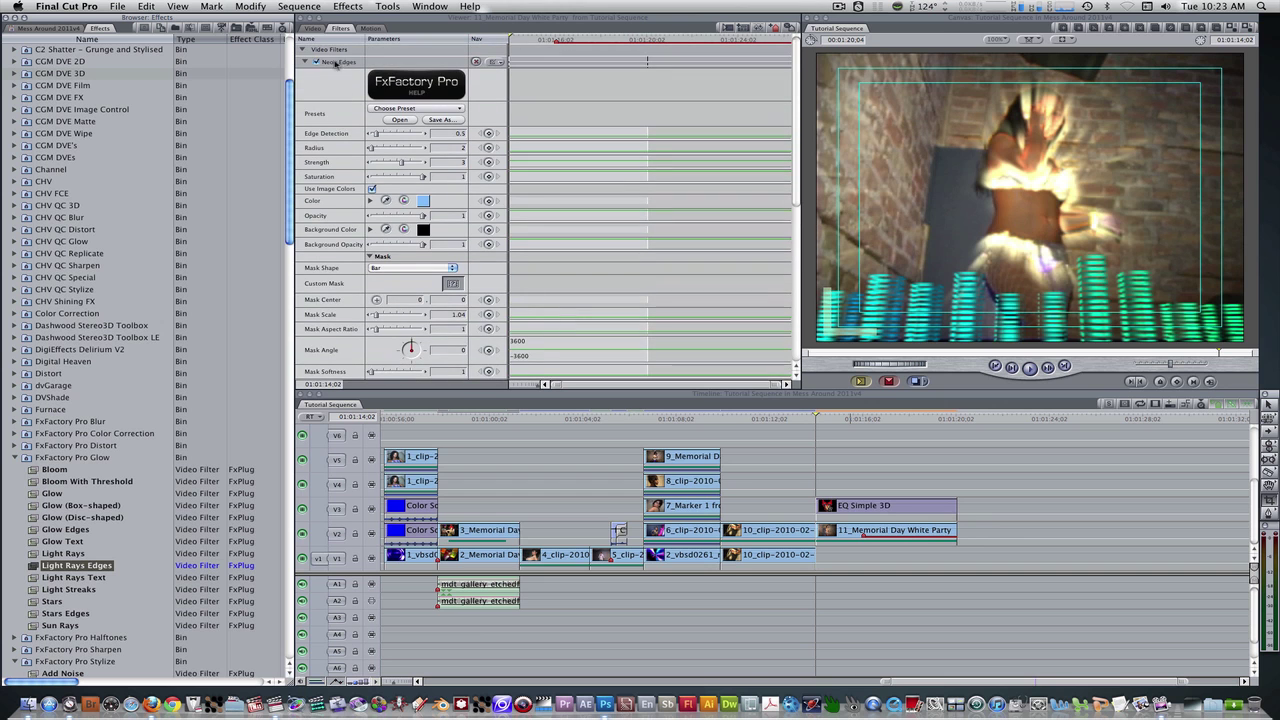
click(306, 62)
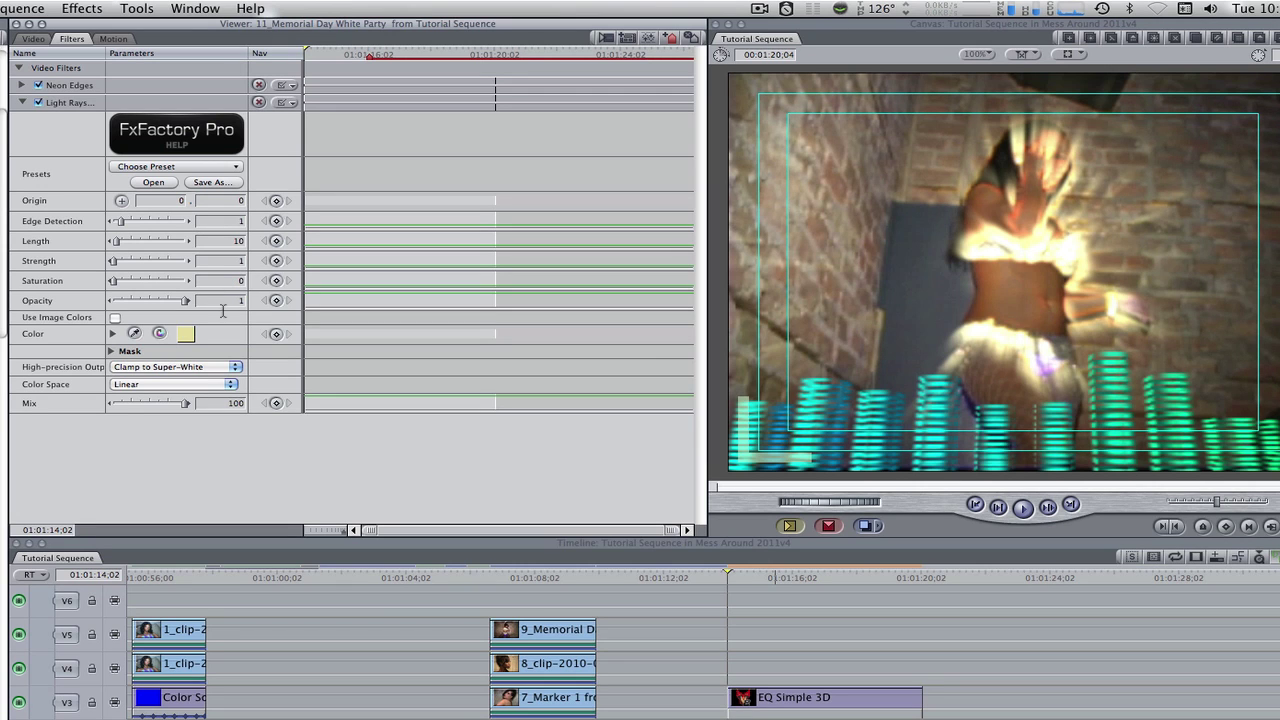
click(225, 300)
text(0.4)
key(Return)
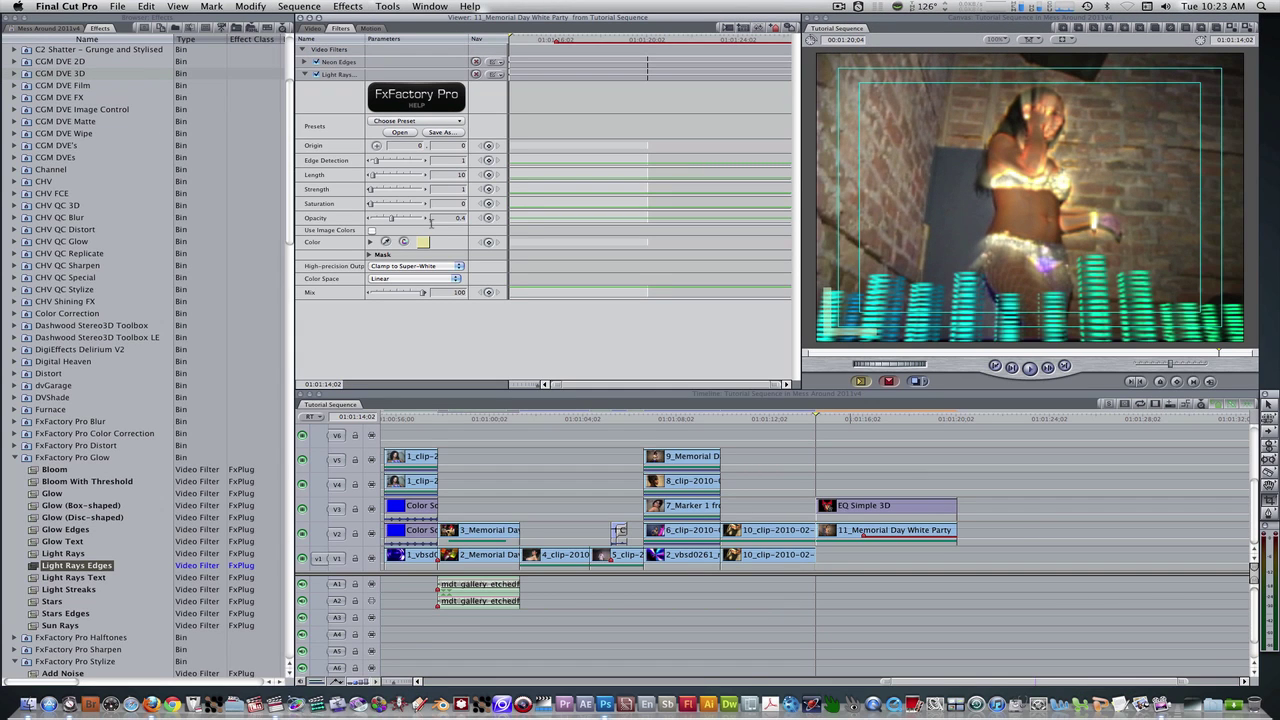
- Place the 3_176270_1062009_16 stock clip on V1 beneath 11_Memorial Day White Party and extend it to that clip's end
click(45, 27)
drag(88, 337, 840, 554)
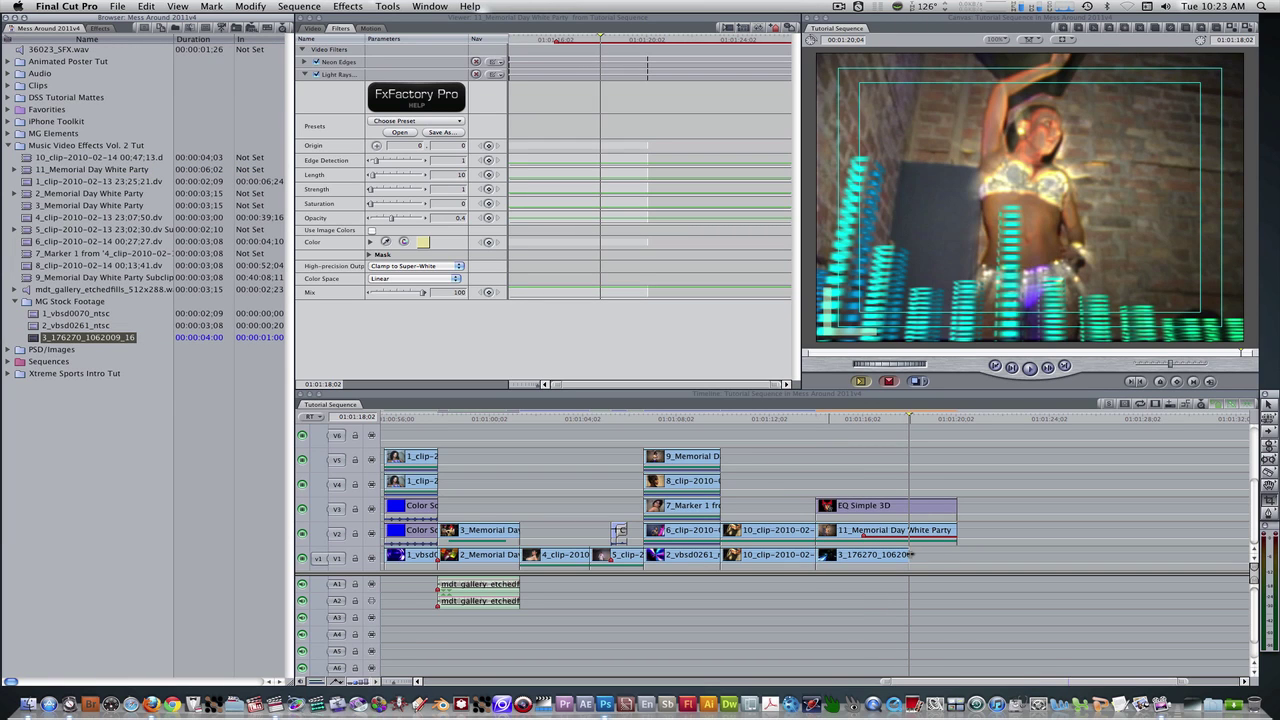
drag(908, 554, 957, 554)
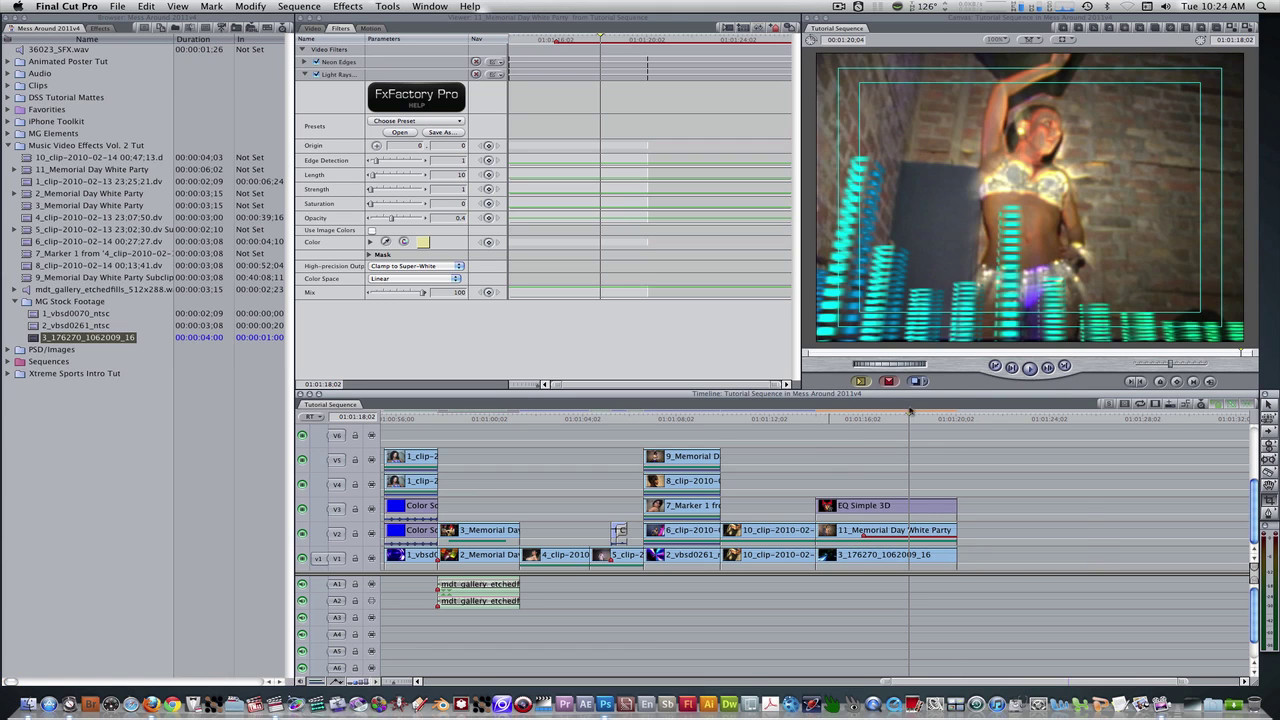
- Set the composite mode of the EQ Simple 3D and 11_Memorial Day White Party clips to Screen
drag(975, 500, 893, 526)
right_click(893, 528)
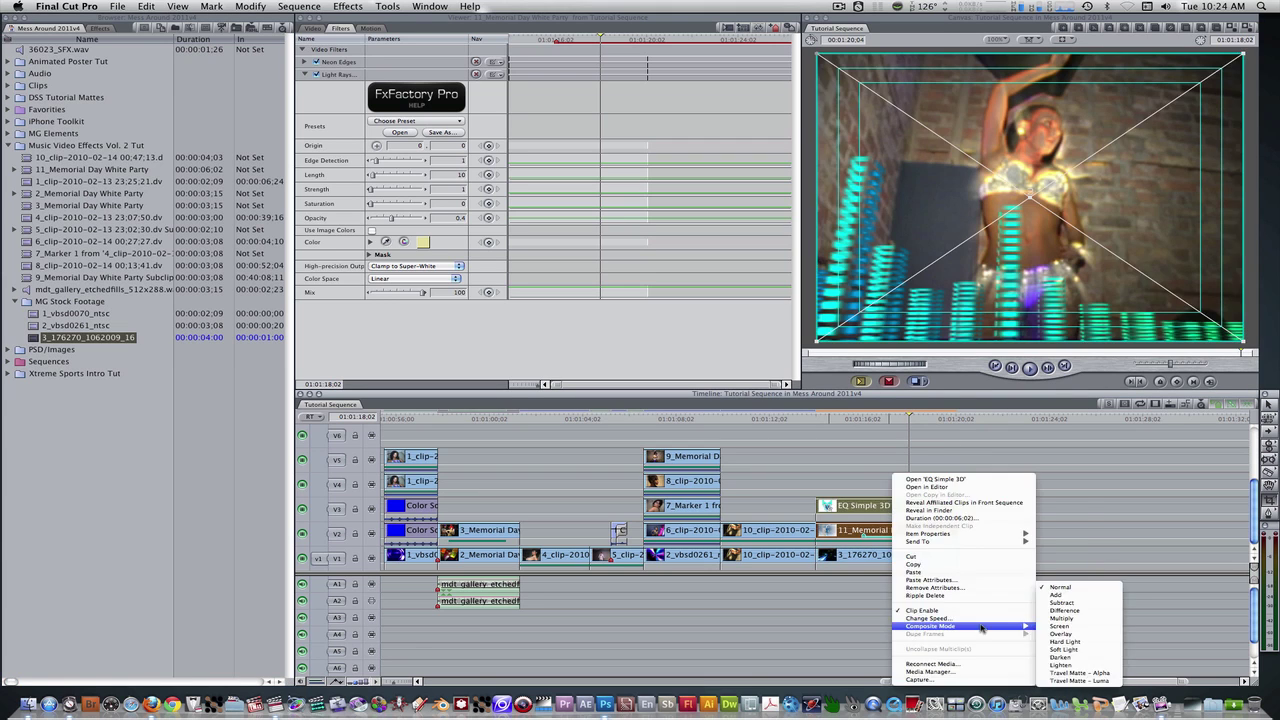
click(1075, 628)
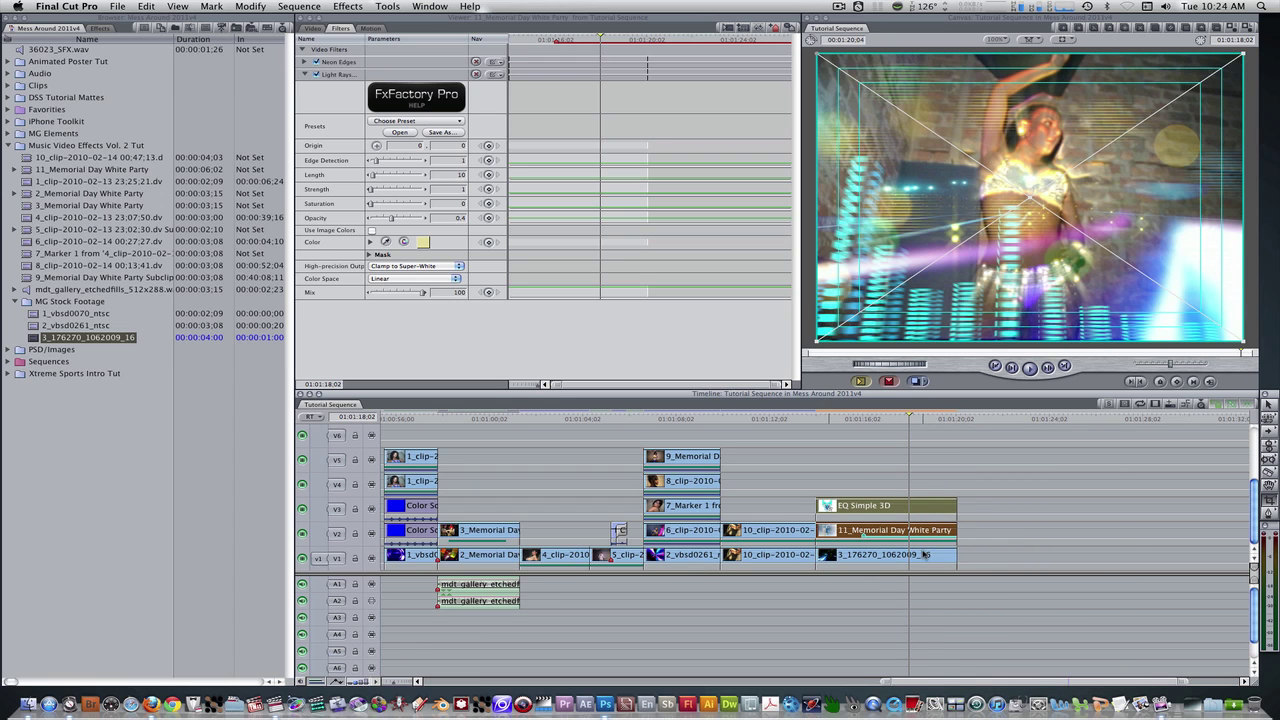
- Lower the opacity of the 3_176270_1062009_16 clip on V1 and render the stacked section
drag(926, 546, 928, 553)
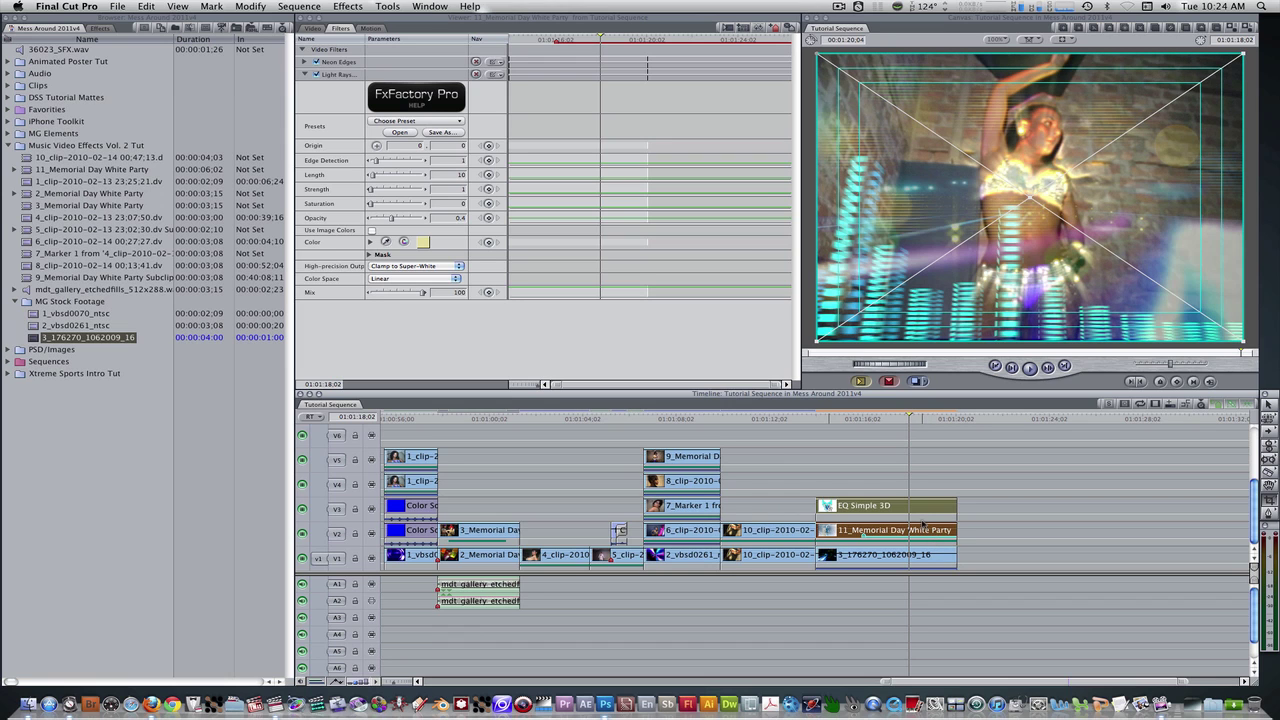
key(super+r)
click(867, 481)
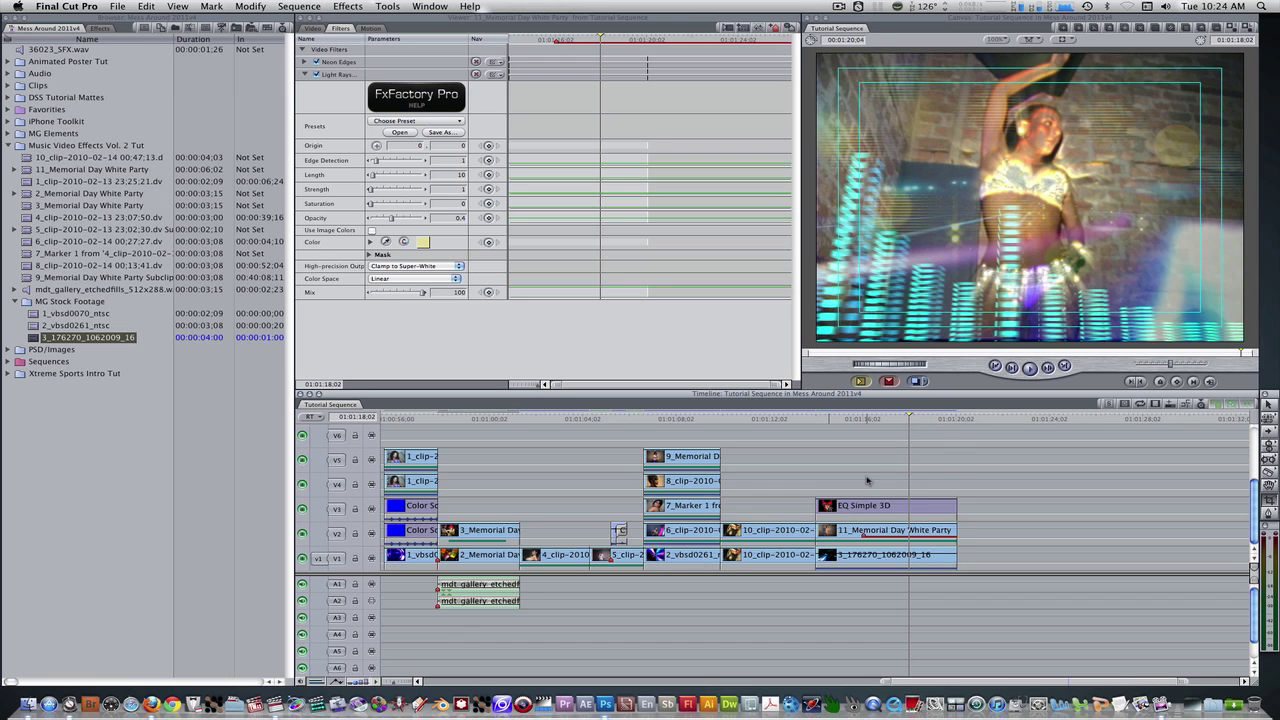
- Play the section marked by the EQ Simple 3D clip from In to Out and clear the In and Out points
click(871, 508)
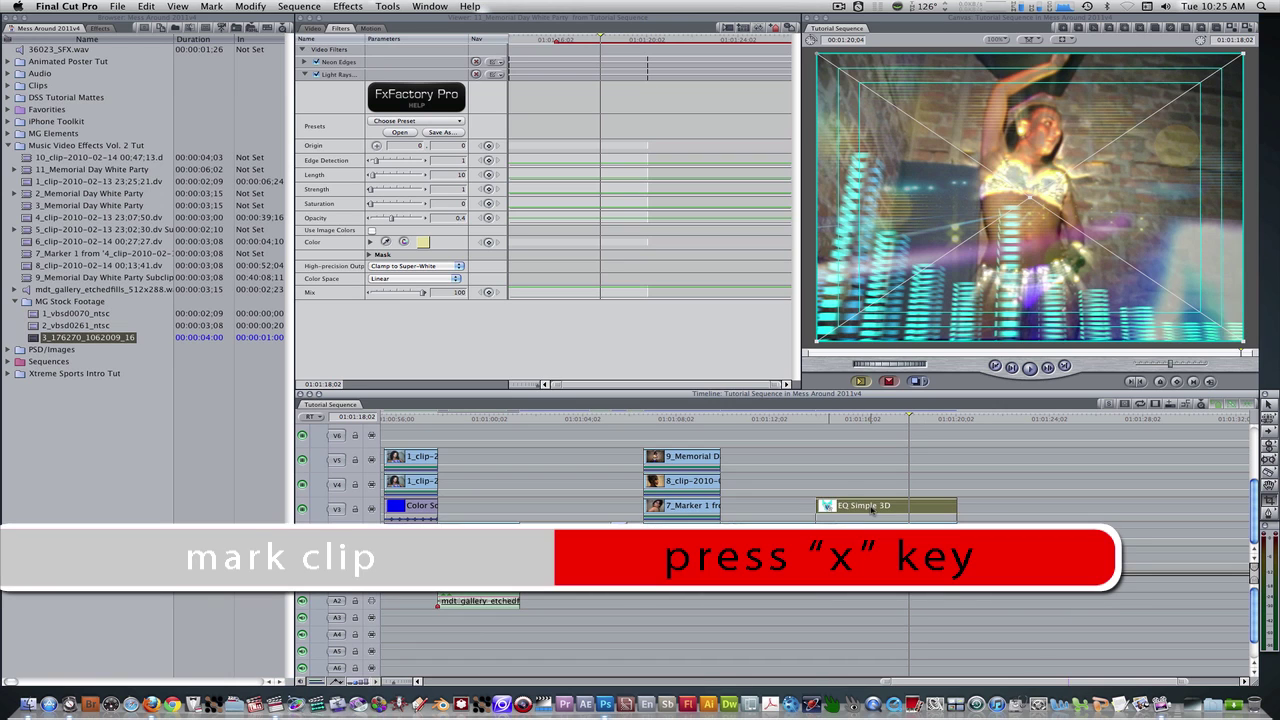
key(x)
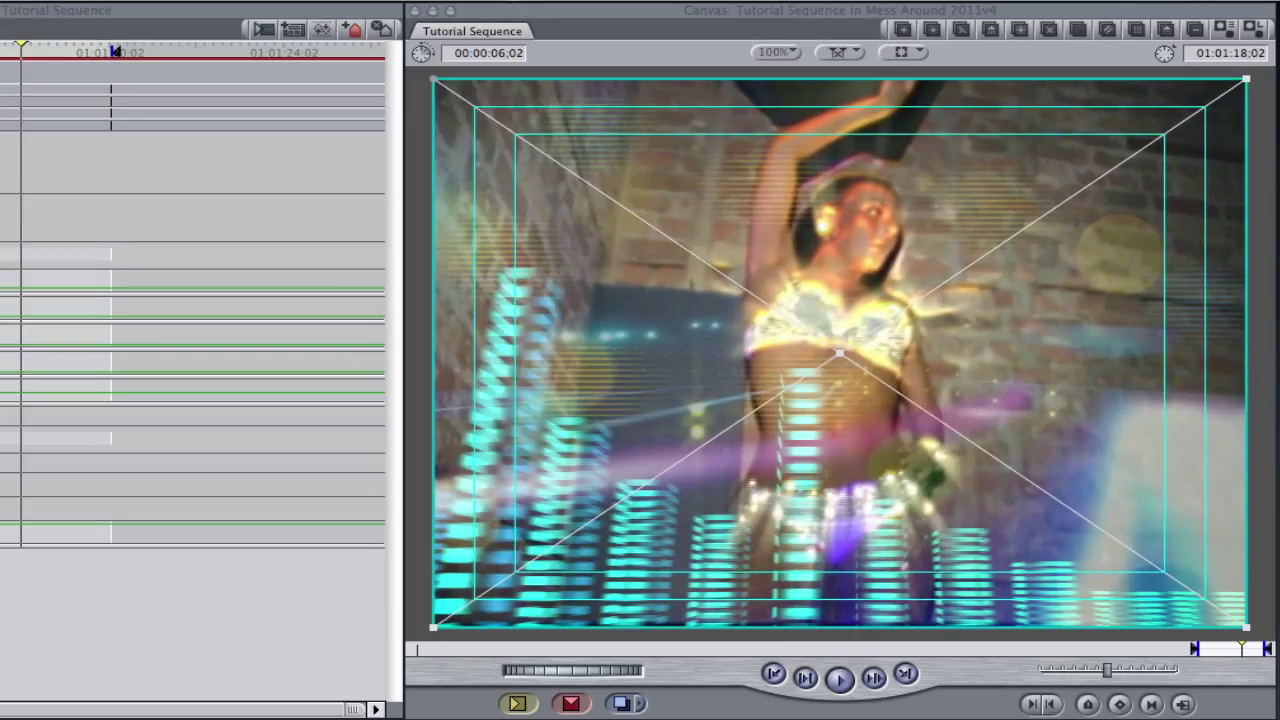
key(shift+backslash)
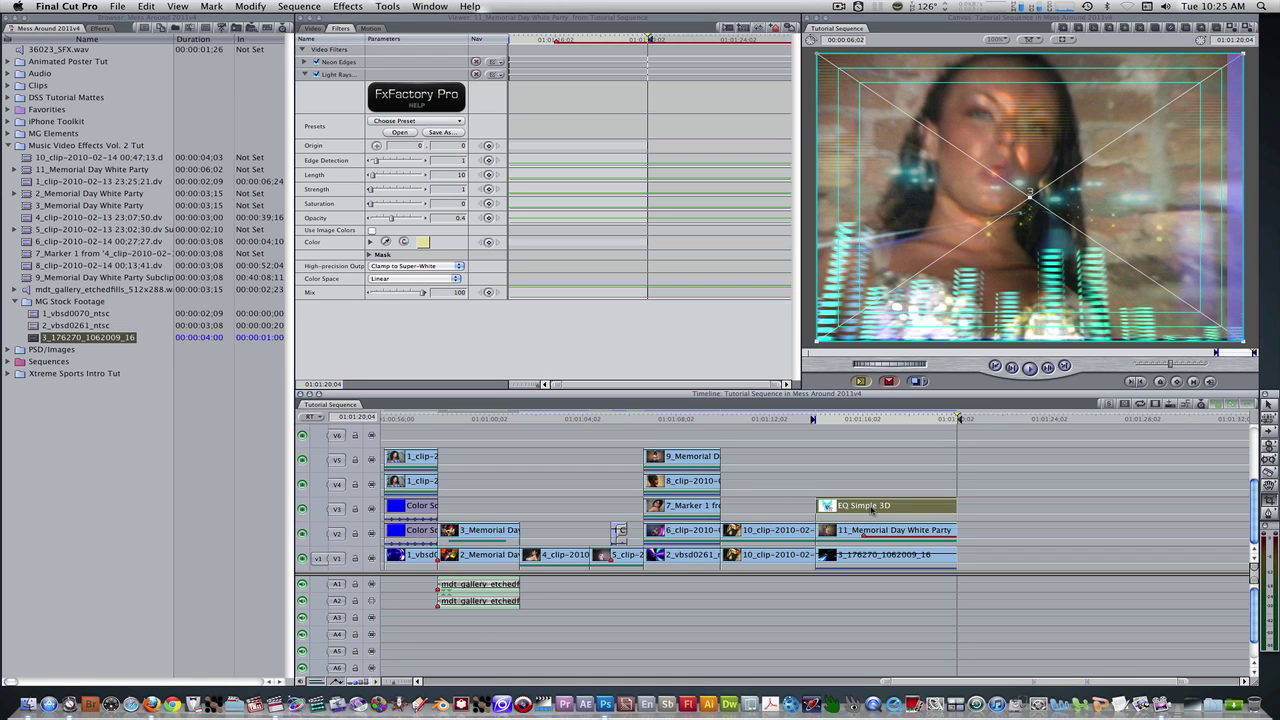
key(alt+x)
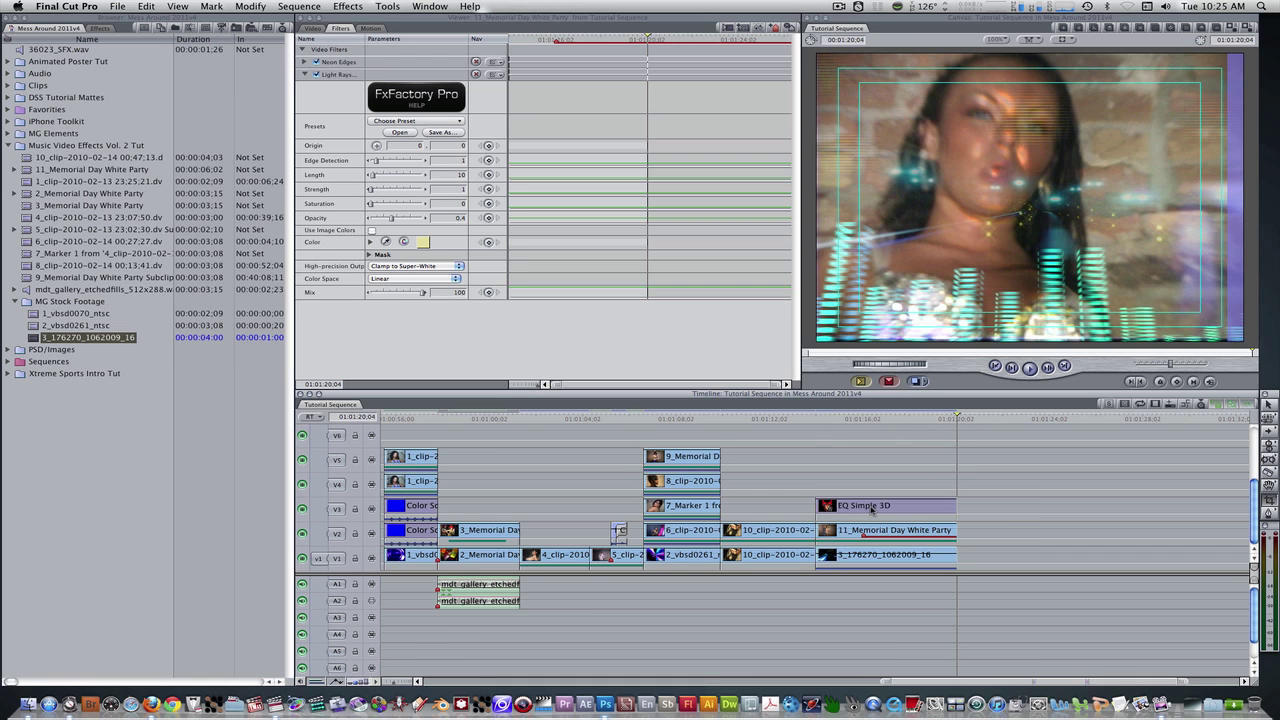